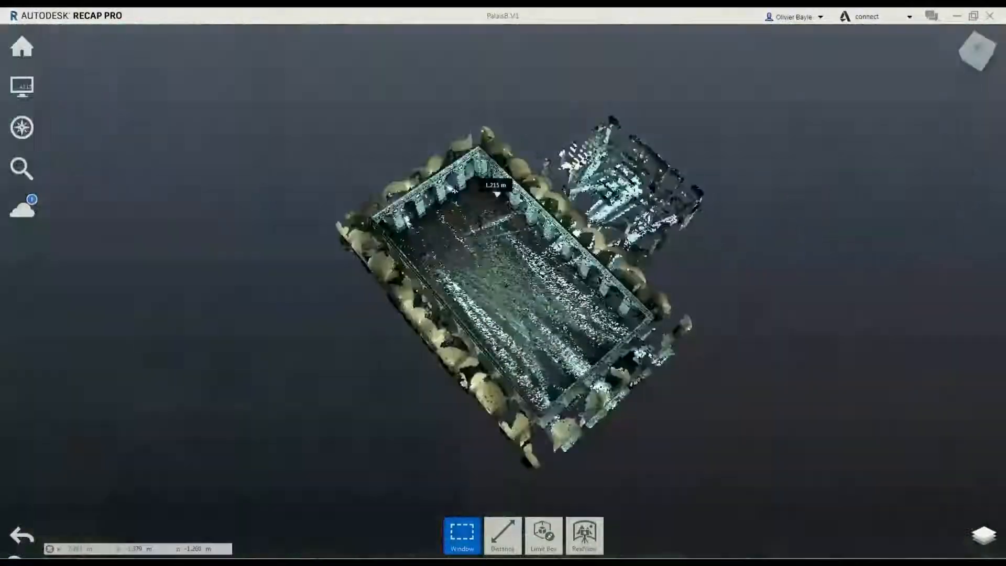
pyautogui.scroll(5, 531, 277)
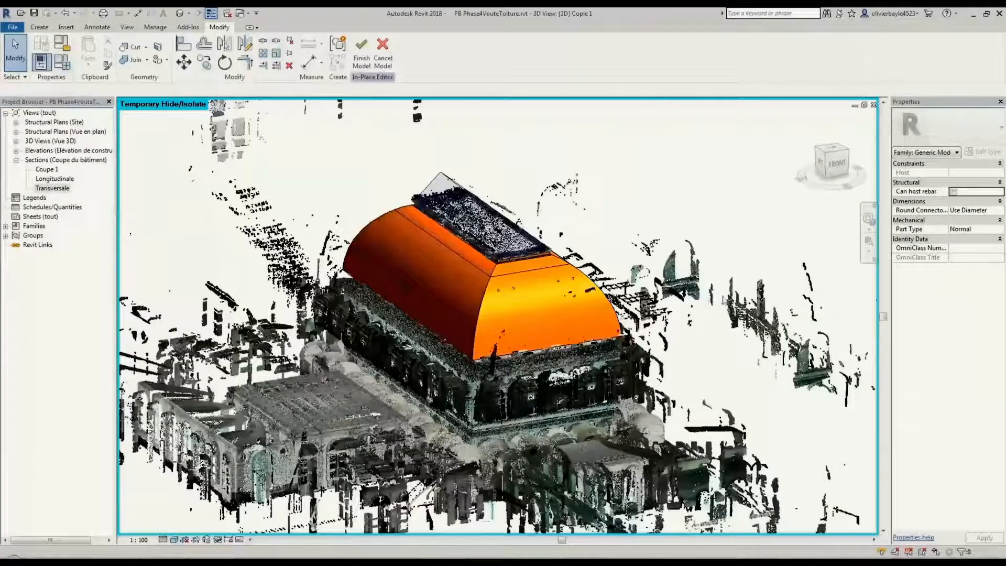
pyautogui.keyDown('shift'); pyautogui.moveTo(682, 339); pyautogui.dragTo(578, 313, button='middle'); pyautogui.keyUp('shift')
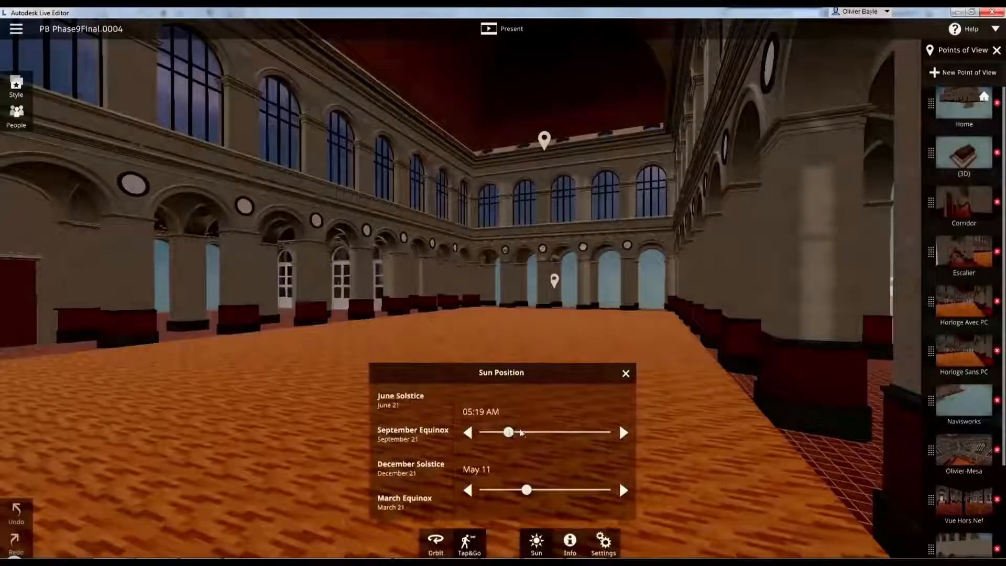
pyautogui.moveTo(512, 433); pyautogui.dragTo(589, 432)
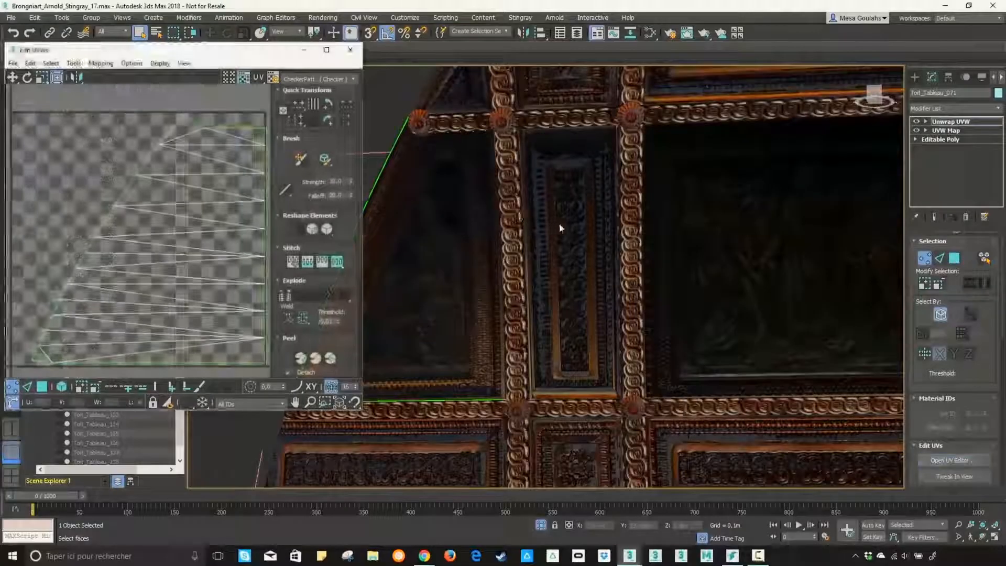
pyautogui.scroll(-3, 558, 225)
pyautogui.scroll(2, 725, 193)
pyautogui.scroll(3, 695, 210)
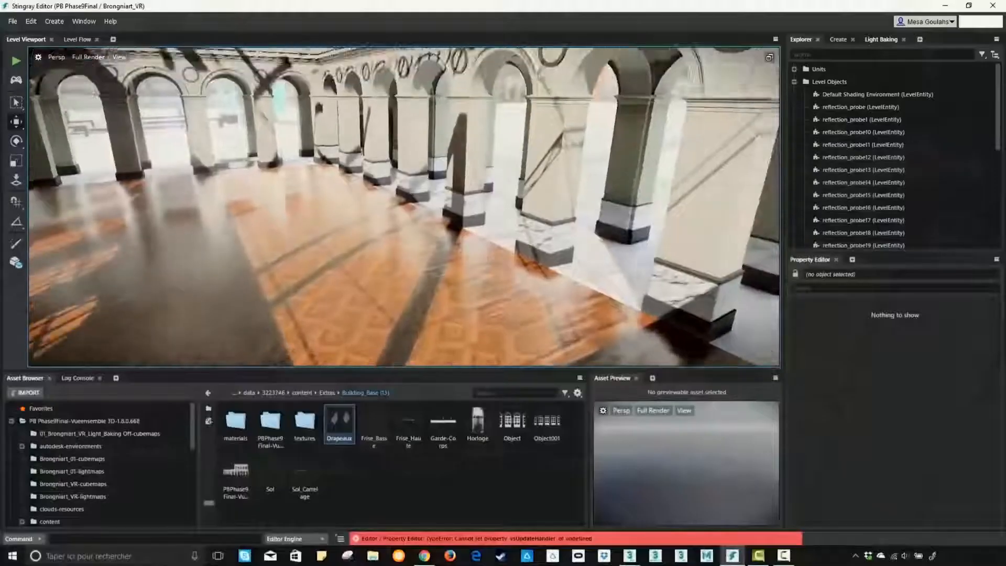
pyautogui.moveTo(404, 206); pyautogui.dragTo(369, 58, button='right')
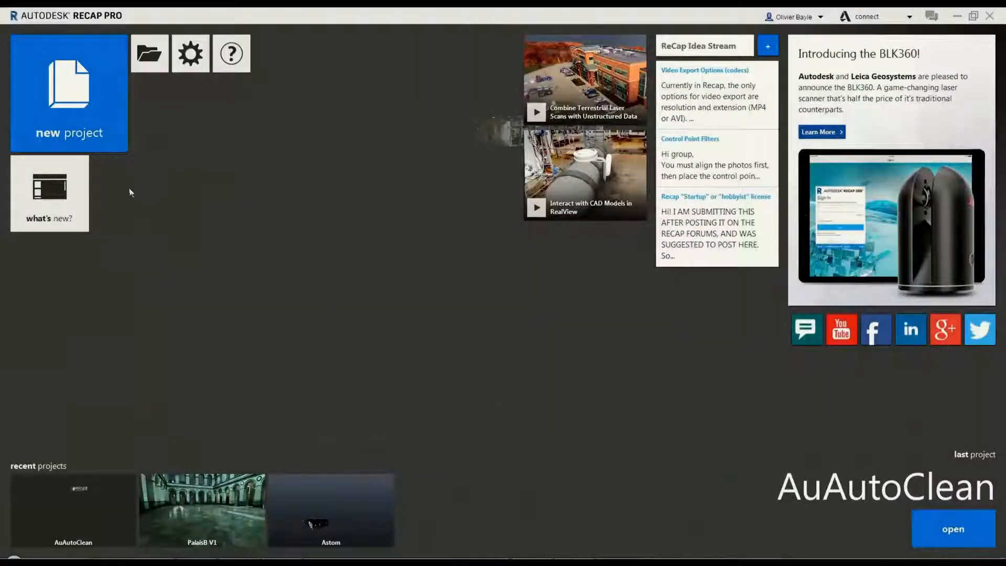
# Create a new point cloud import project named Palais Brongniart
pyautogui.click(43, 105)
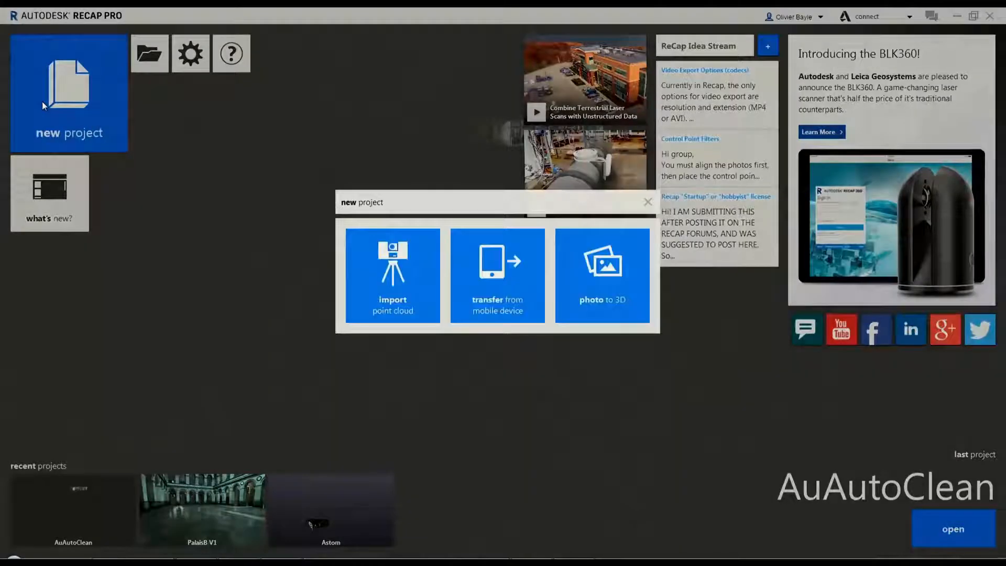
pyautogui.click(371, 284)
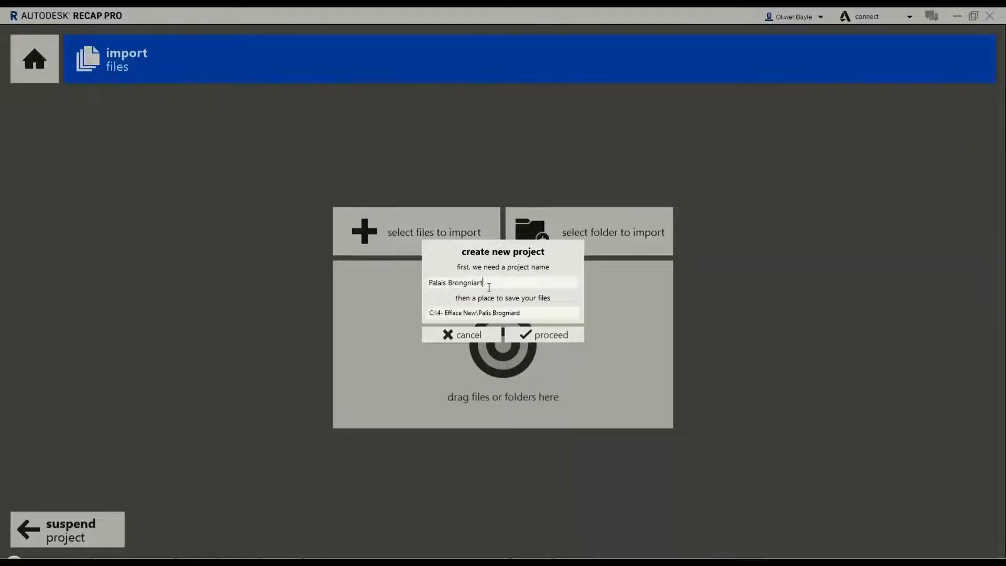
pyautogui.click(544, 335)
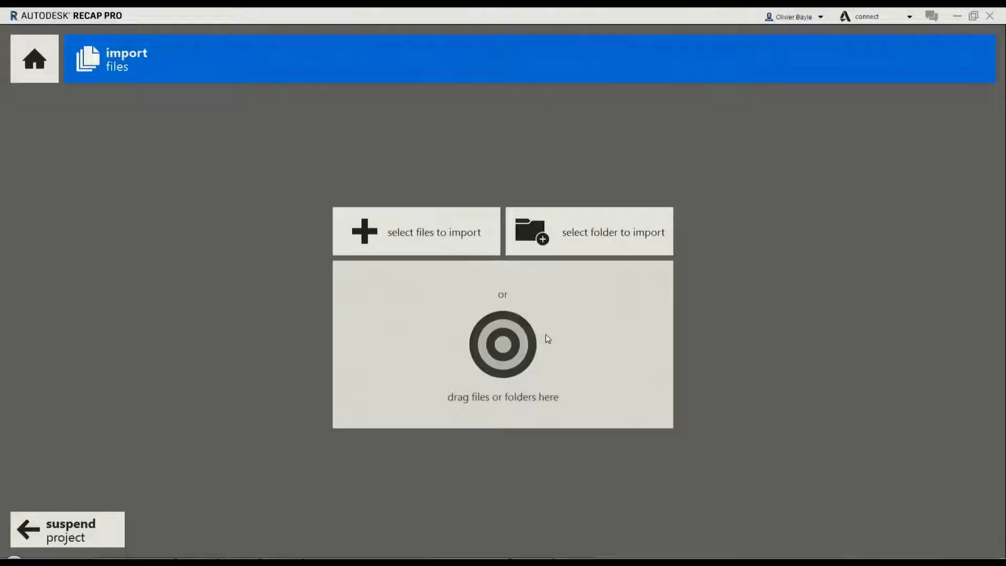
# Select the scan folder for the project and import its point cloud with Standard scan filtering
pyautogui.click(587, 243)
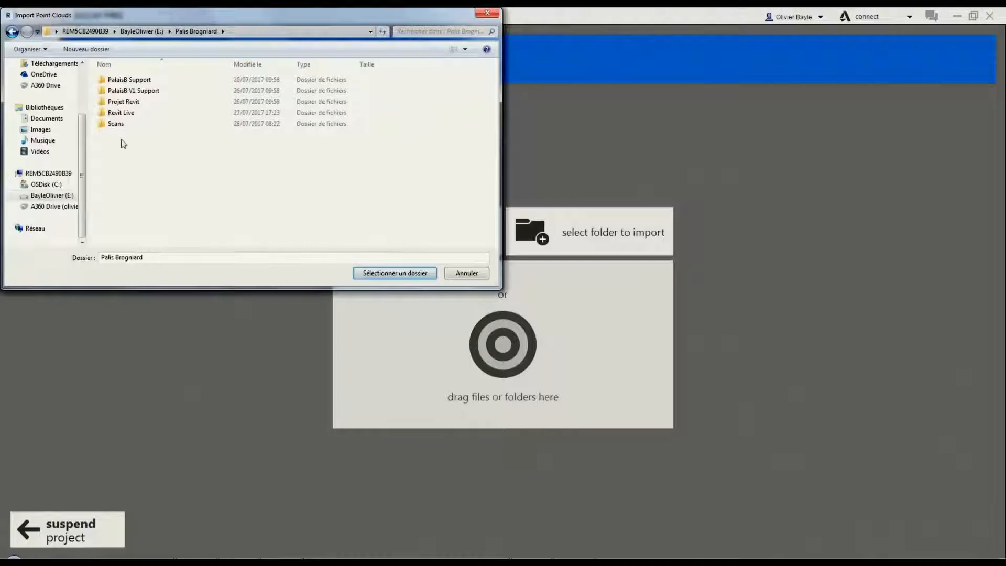
pyautogui.click(404, 275)
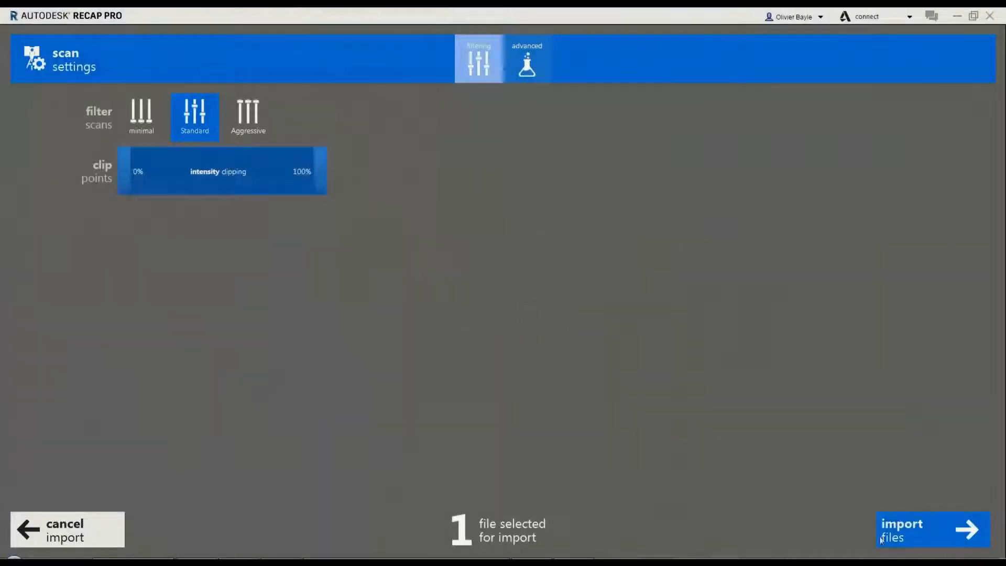
pyautogui.click(923, 533)
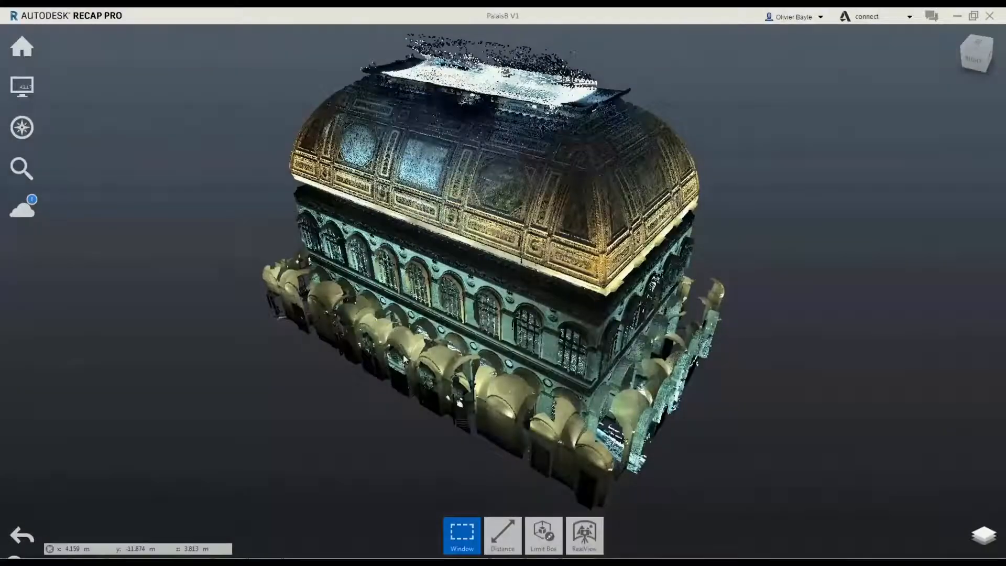
# Examine the palace point cloud from the outside, the main hall inside, and its coffered vault ceiling
pyautogui.moveTo(509, 281); pyautogui.dragTo(375, 196)
pyautogui.keyDown('shift'); pyautogui.moveTo(375, 196); pyautogui.dragTo(432, 252, button='middle'); pyautogui.keyUp('shift')
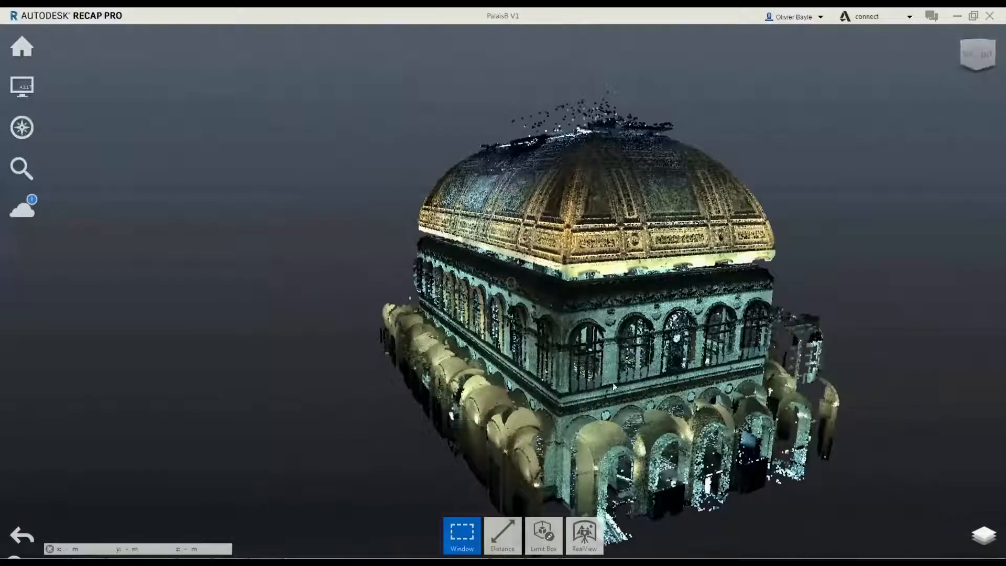
pyautogui.moveTo(449, 414); pyautogui.dragTo(312, 362, button='middle')
pyautogui.scroll(5, 312, 363)
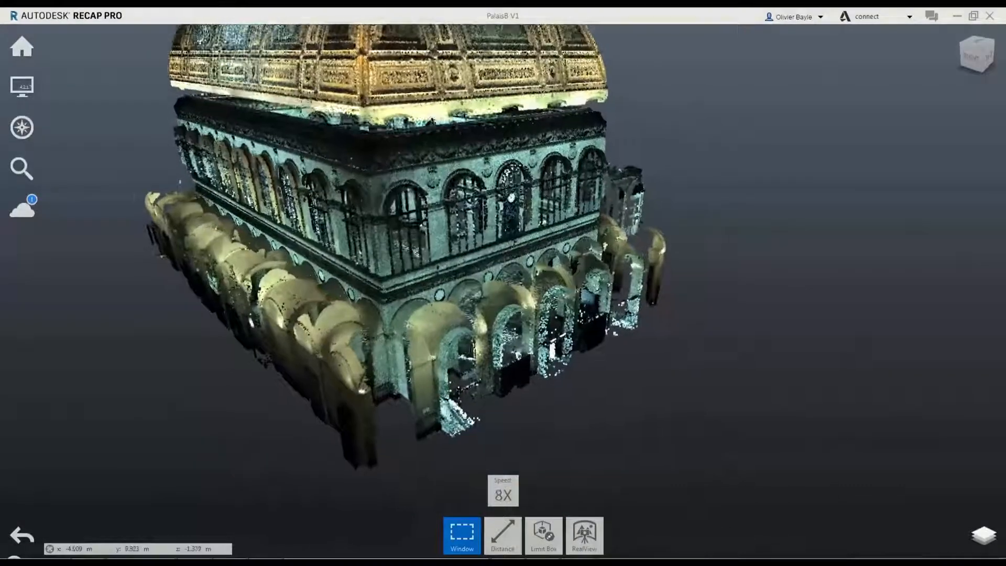
pyautogui.press('w')
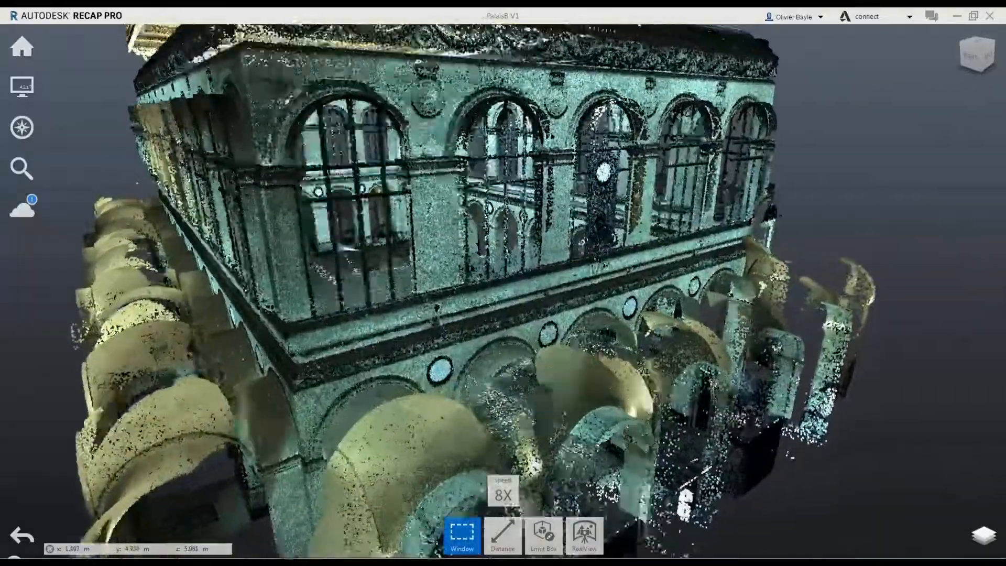
pyautogui.press('w')
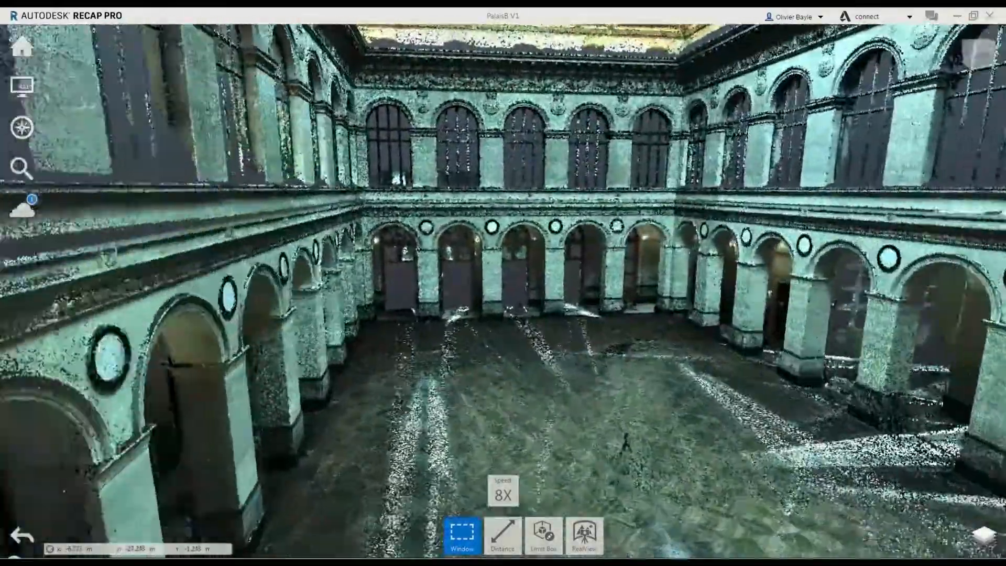
pyautogui.press('w')
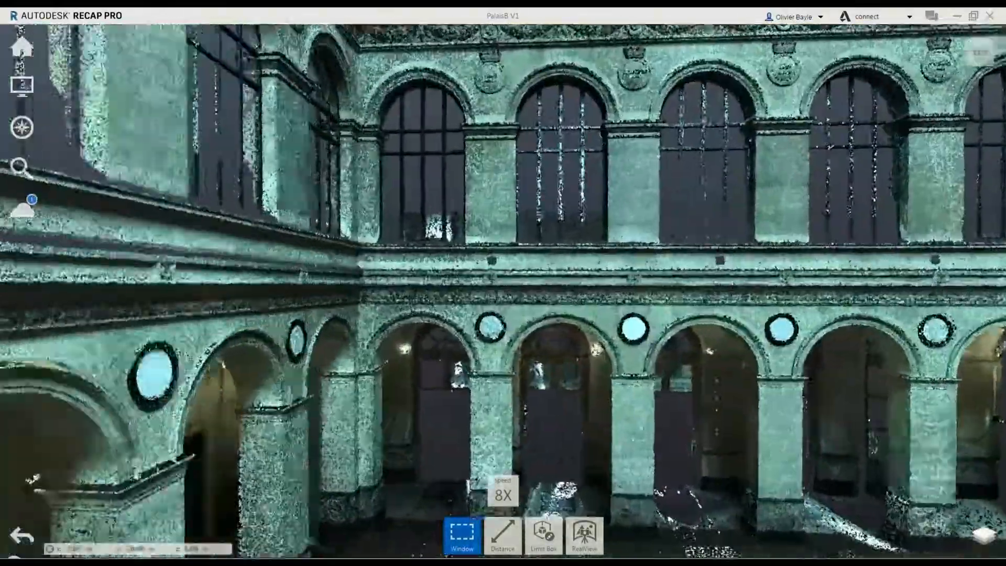
pyautogui.press('w')
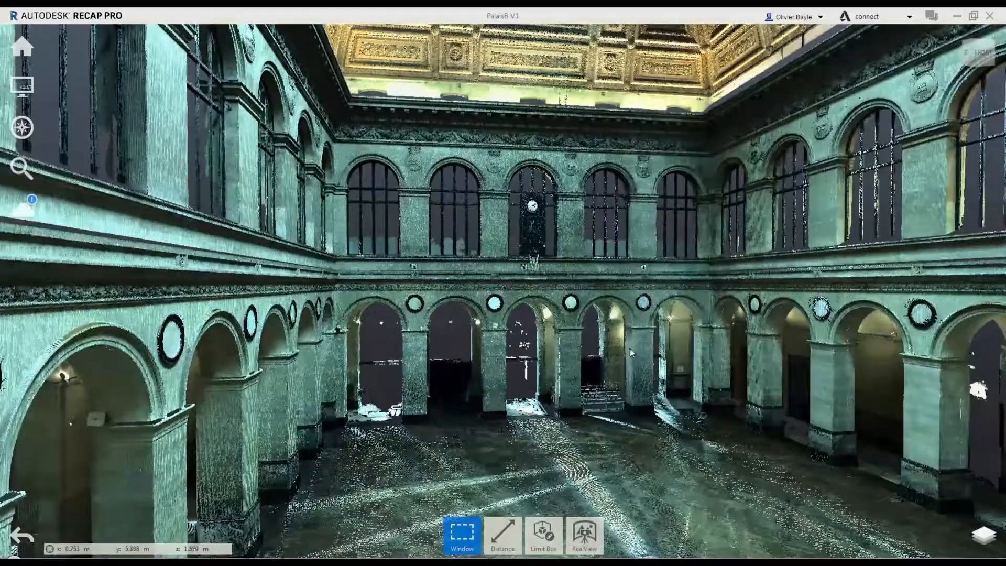
pyautogui.moveTo(630, 347); pyautogui.dragTo(601, 445, button='right')
pyautogui.moveTo(601, 444); pyautogui.dragTo(596, 553, button='middle')
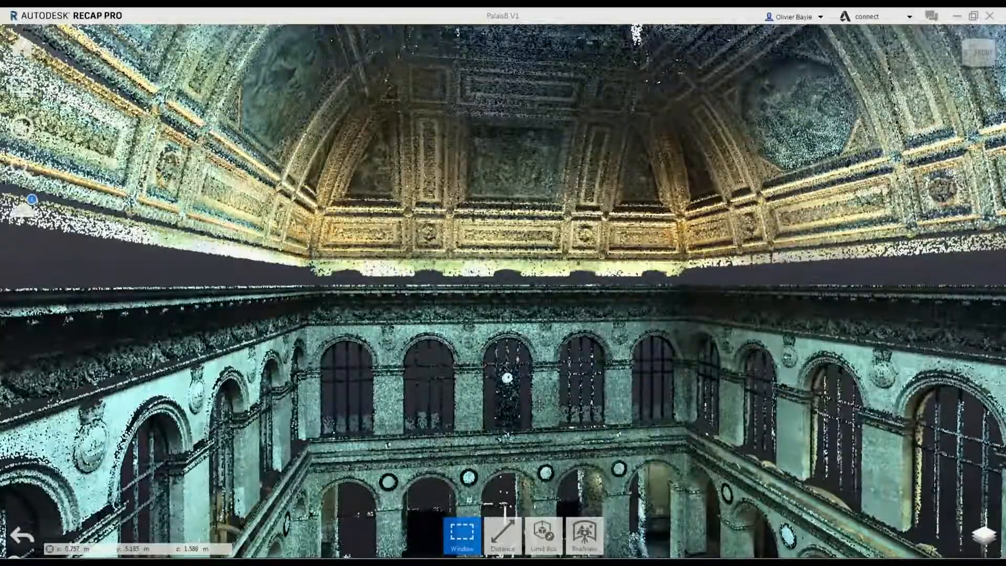
pyautogui.moveTo(544, 343); pyautogui.dragTo(852, 99, button='middle')
# Walk through the ground-floor arcades around the main hall, slowing to 4X in the galleries and returning to 8X speed
pyautogui.press('Up')
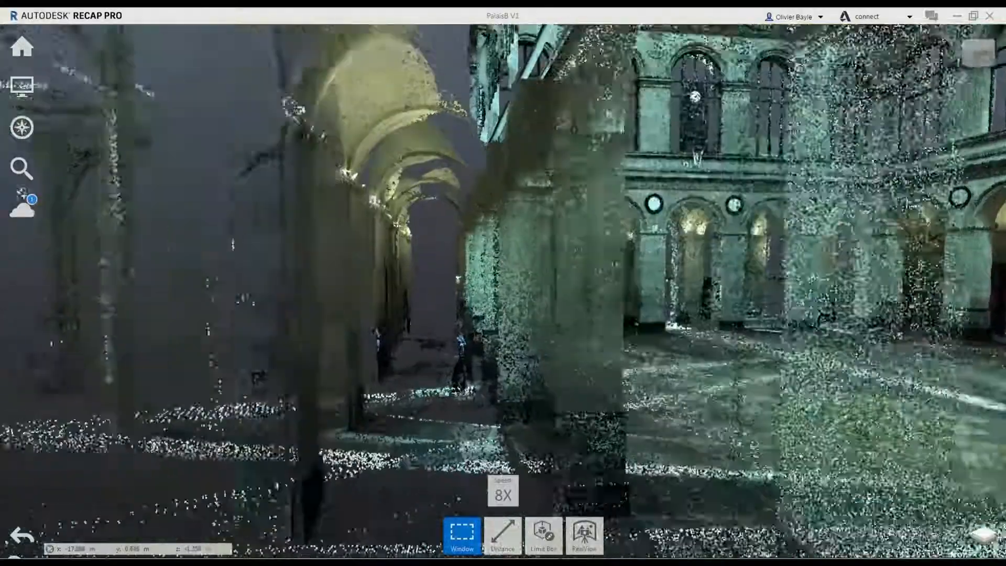
pyautogui.press('-')
pyautogui.press('Up')
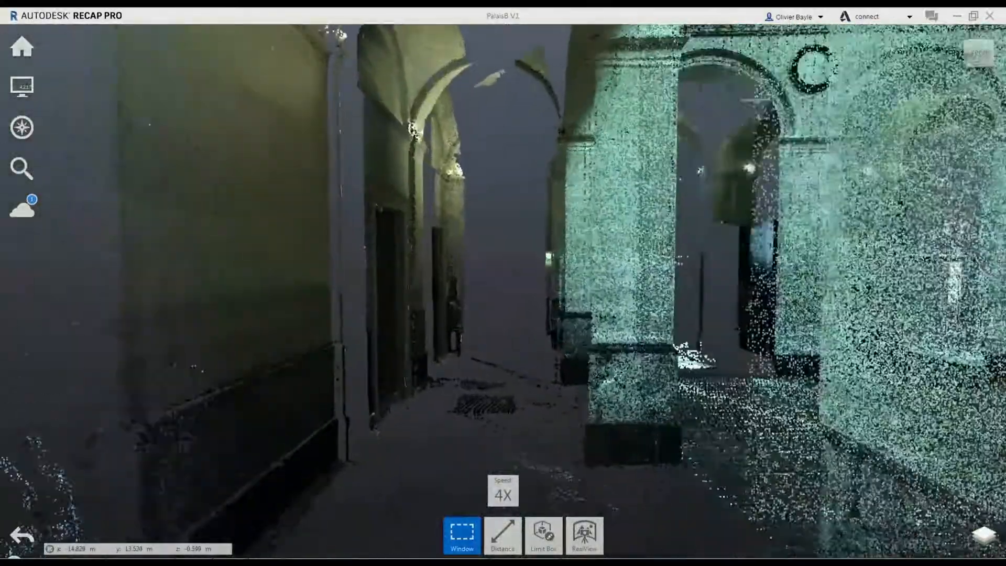
pyautogui.press('Up')
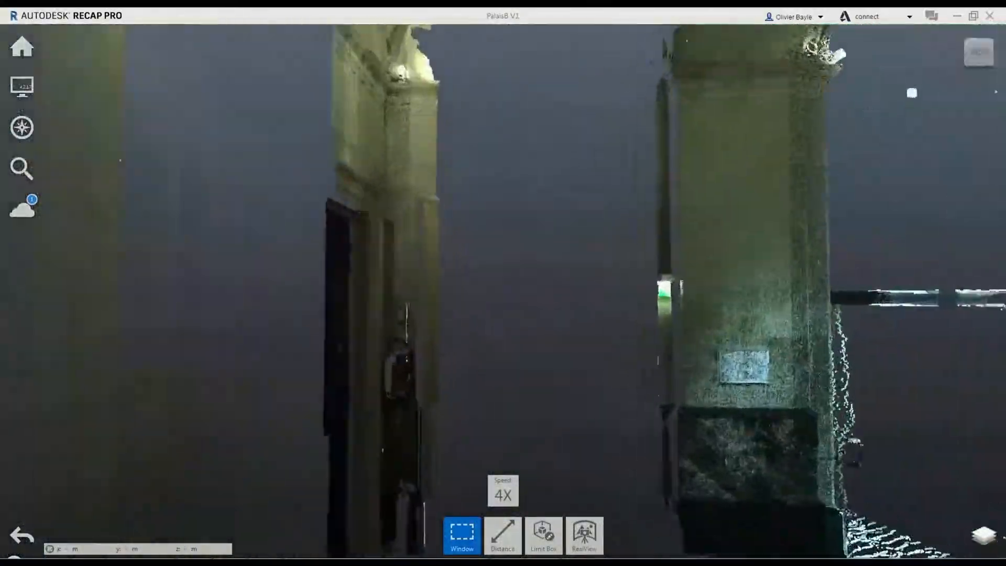
pyautogui.press('Up')
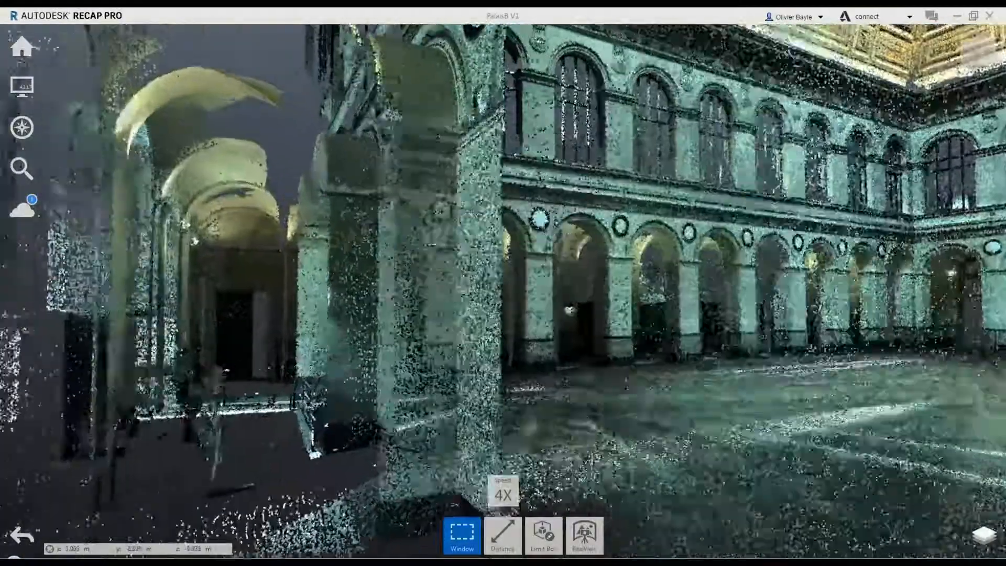
pyautogui.press('Up')
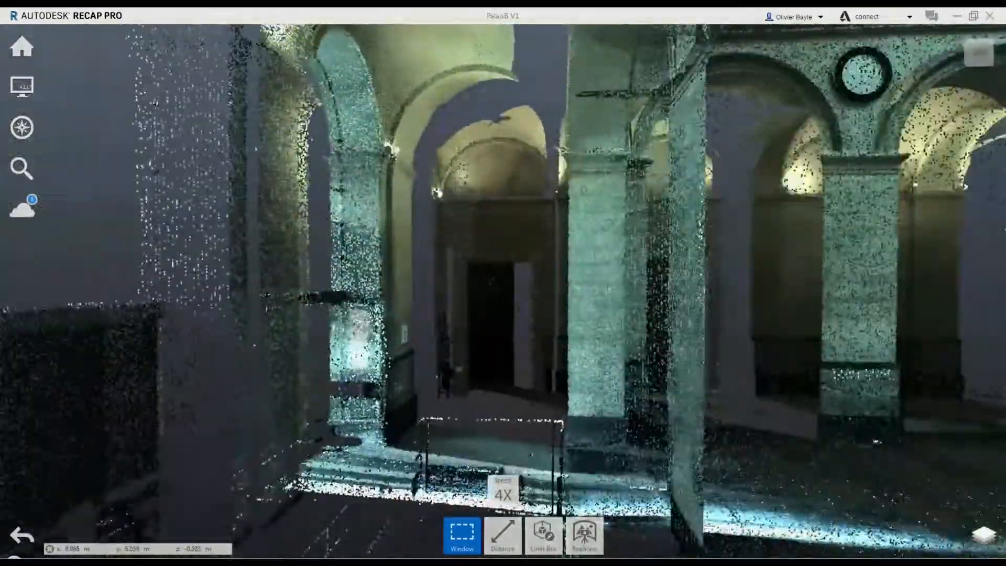
pyautogui.press('Up')
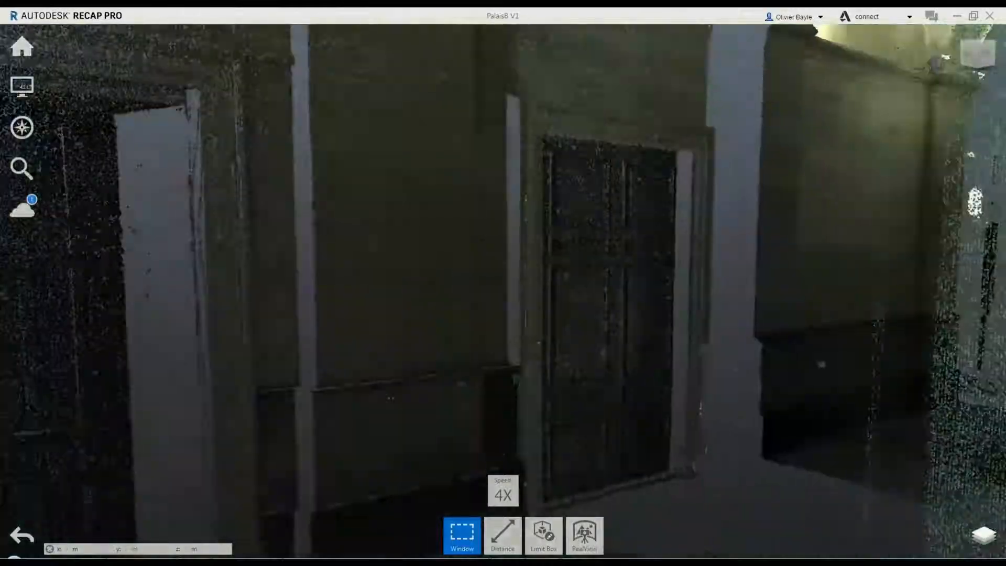
pyautogui.press('Up')
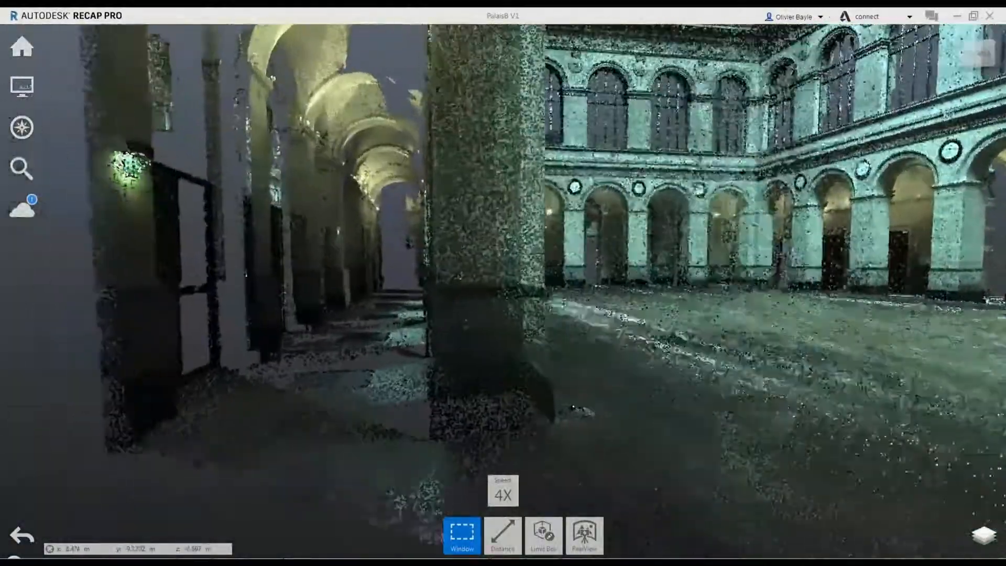
pyautogui.press('+')
pyautogui.press('Up')
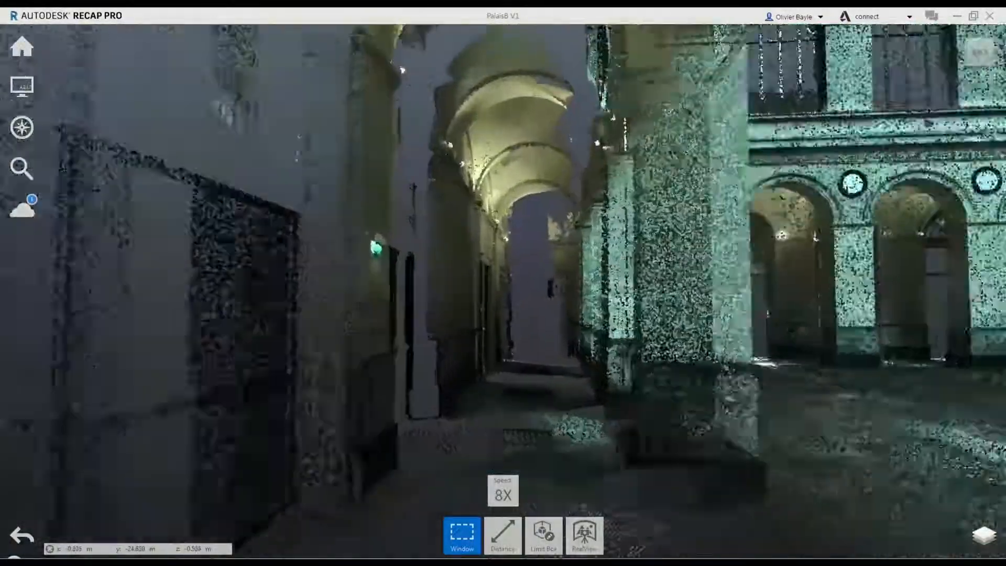
pyautogui.press('Up')
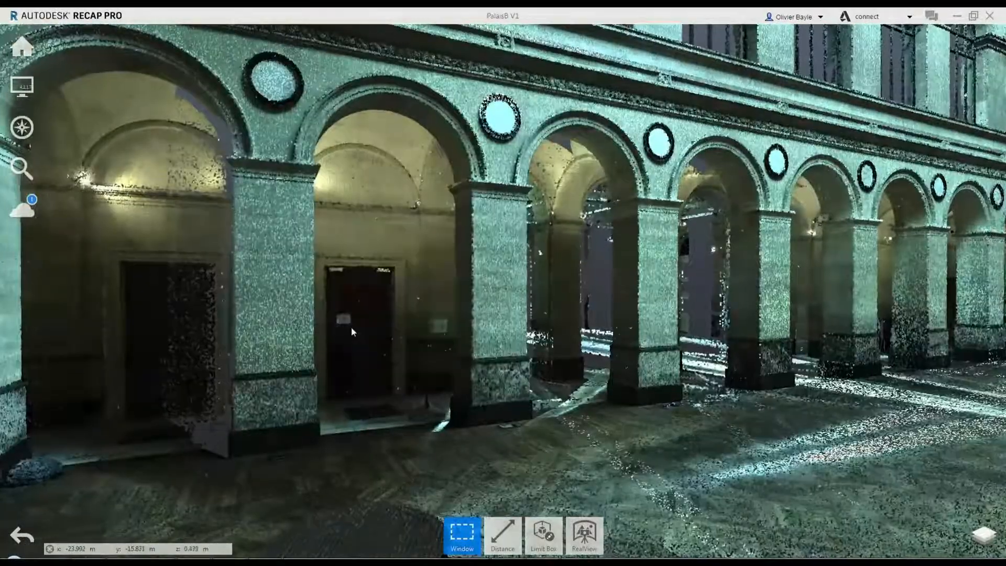
# Enter the panoramic scan view of a scan station in the main hall and look around from it
pyautogui.doubleClick(352, 330)
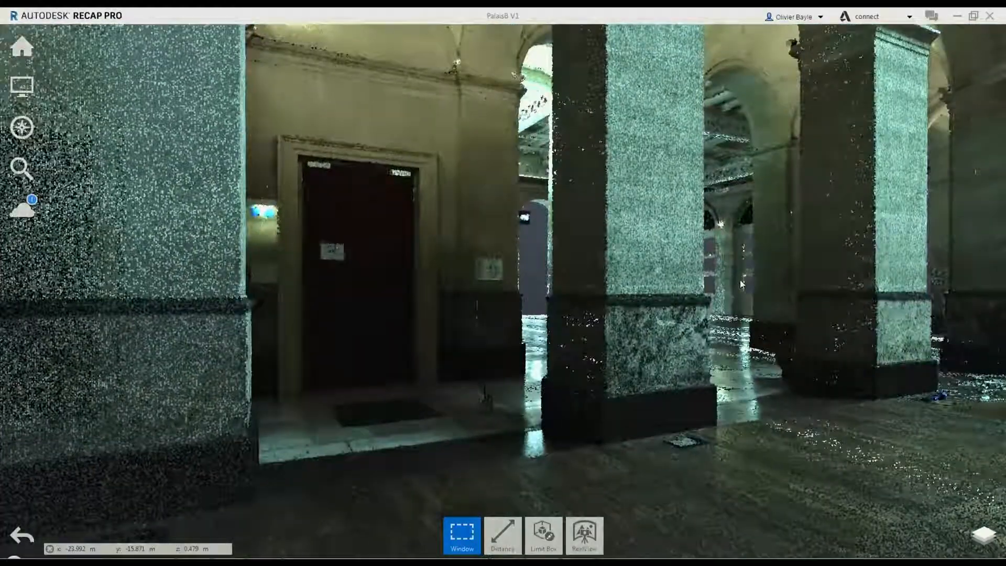
pyautogui.click(740, 284)
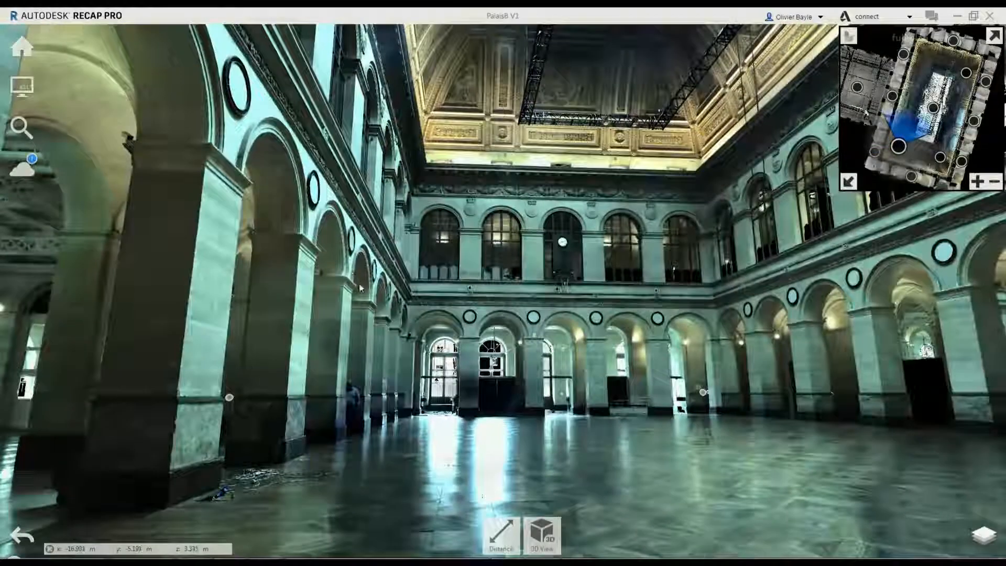
pyautogui.moveTo(350, 264); pyautogui.dragTo(742, 197)
# Measure the width of the arcade pillar's base at floor level with the Distance tool
pyautogui.moveTo(361, 403); pyautogui.dragTo(813, 269)
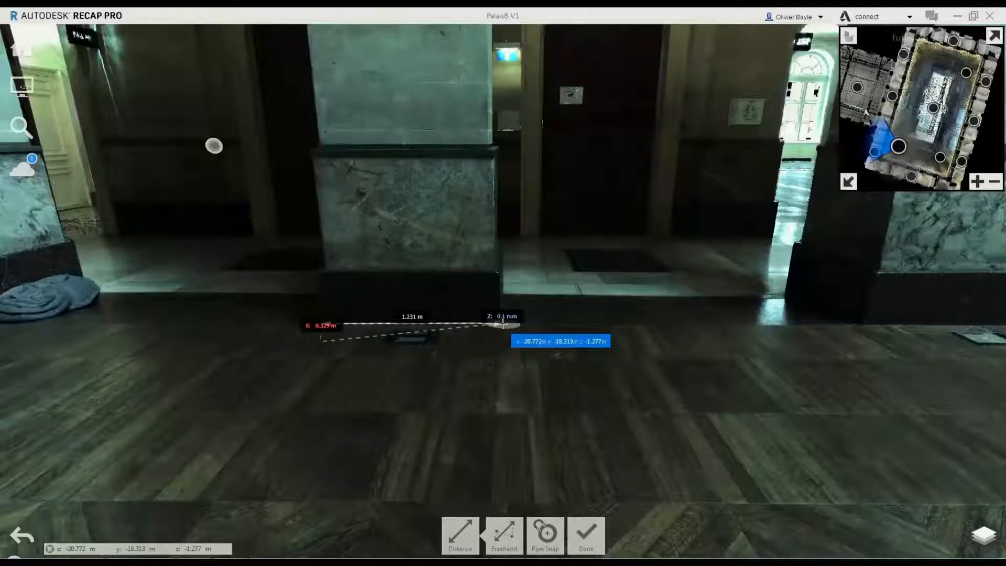
pyautogui.click(497, 323)
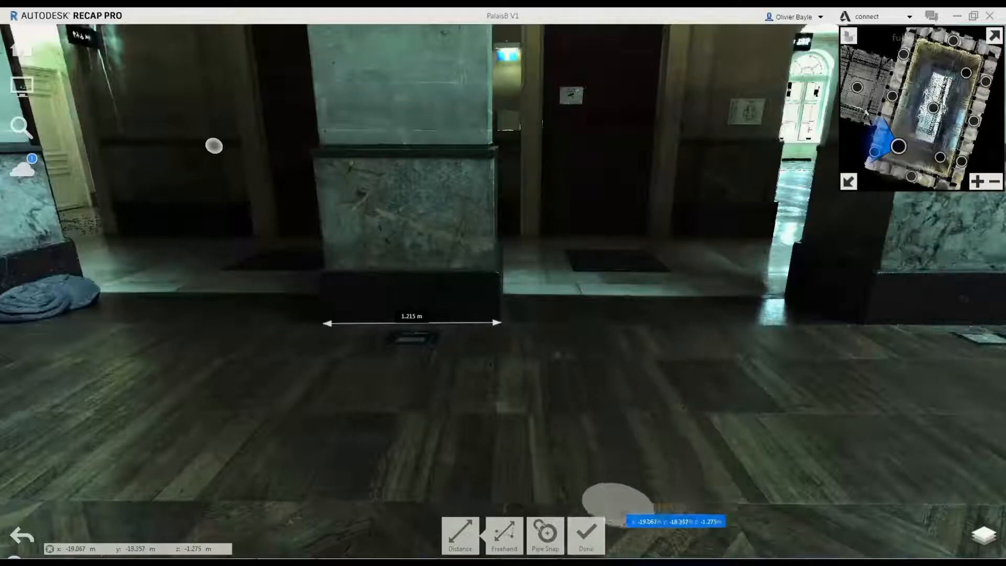
pyautogui.click(585, 537)
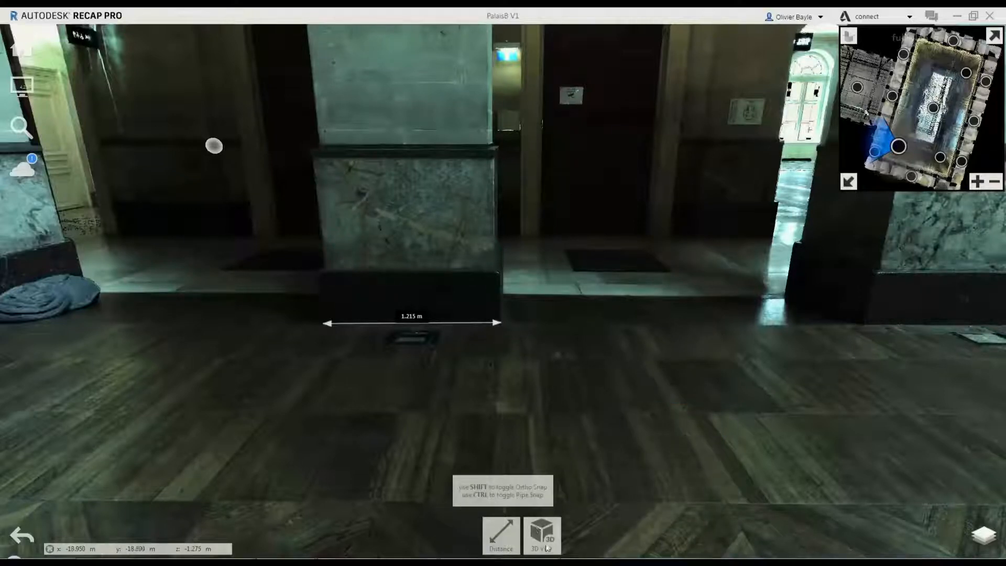
# Look around the hall from the scan station and return to the 3D view of the whole point cloud
pyautogui.click(501, 439)
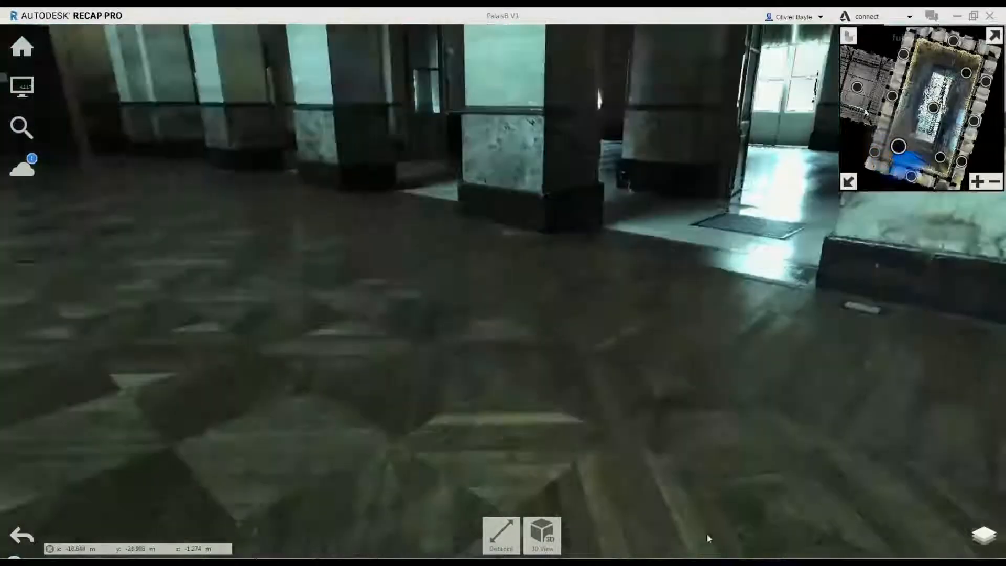
pyautogui.moveTo(707, 538); pyautogui.dragTo(859, 550)
pyautogui.moveTo(495, 430); pyautogui.dragTo(870, 548)
pyautogui.moveTo(409, 382); pyautogui.dragTo(673, 429)
pyautogui.click(541, 534)
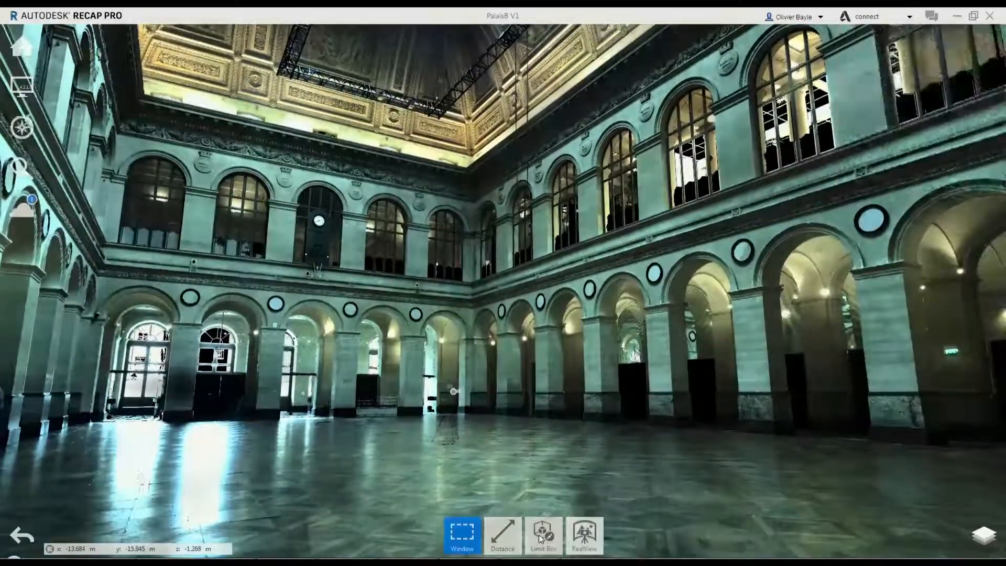
pyautogui.scroll(-10, 473, 408)
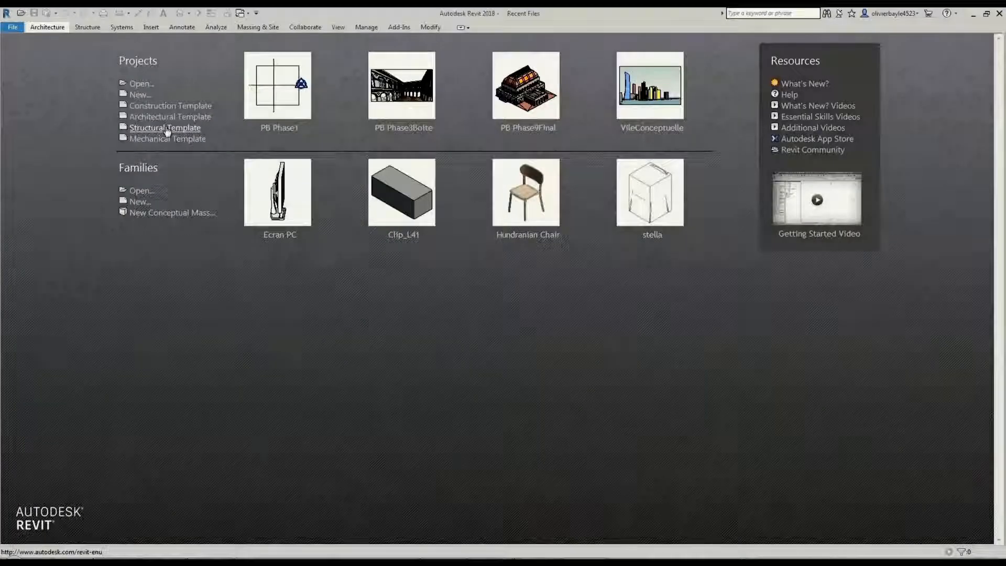
# Switch to Revit, start a new architectural project and open its default 3D view
pyautogui.click(165, 129)
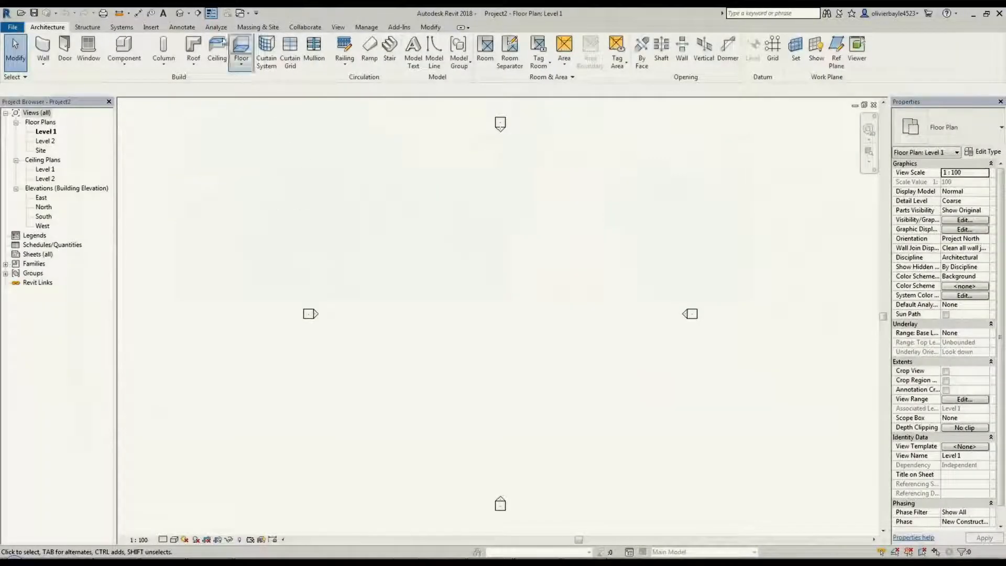
pyautogui.click(180, 13)
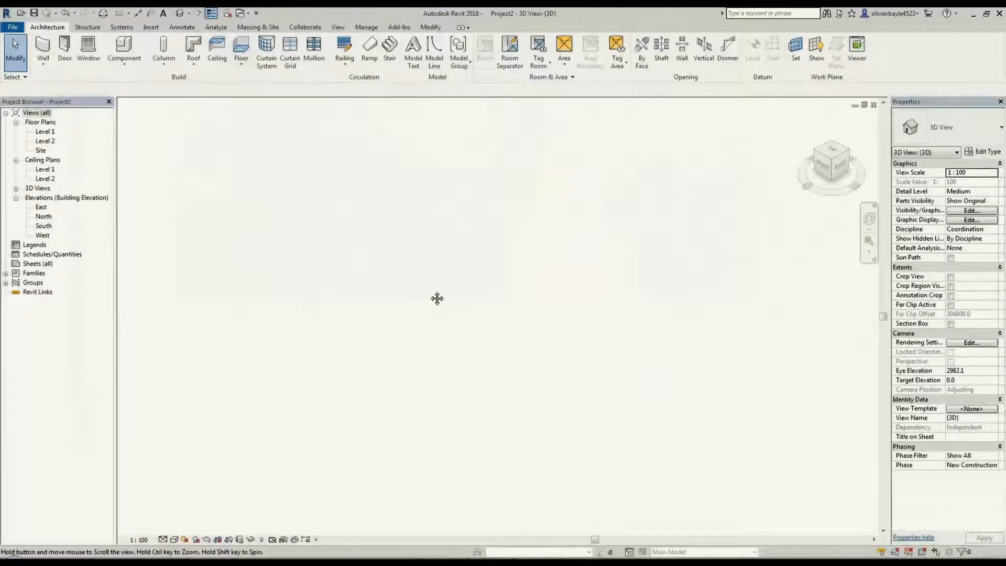
# Link the PalaisB V1.rcp point cloud into the project with Auto - Center to Center positioning
pyautogui.click(151, 27)
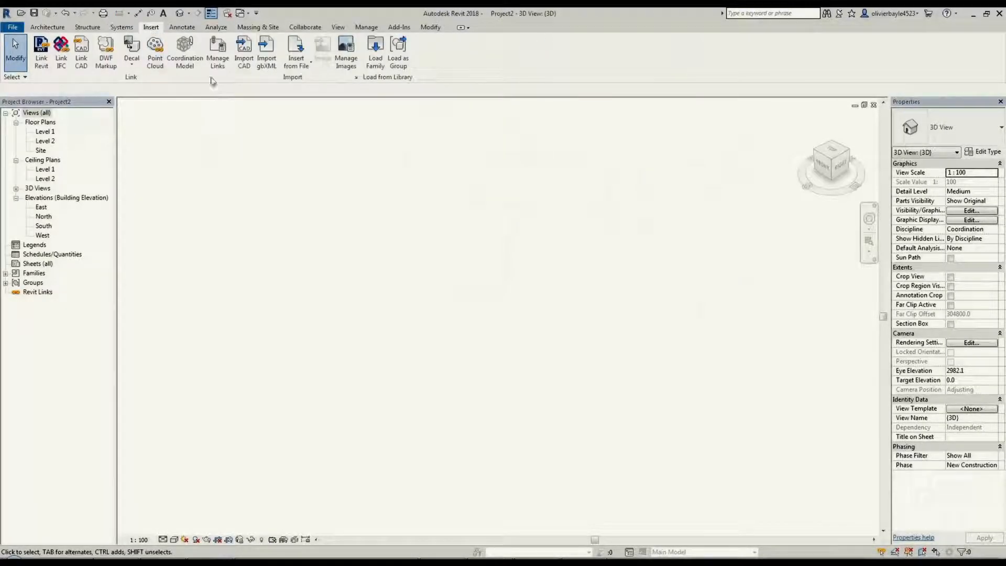
pyautogui.click(155, 53)
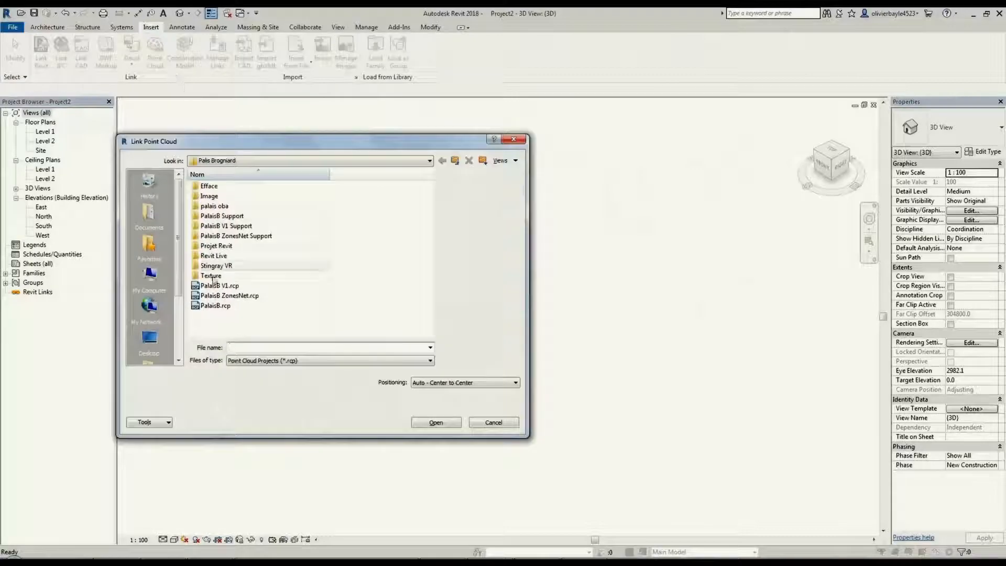
pyautogui.doubleClick(209, 295)
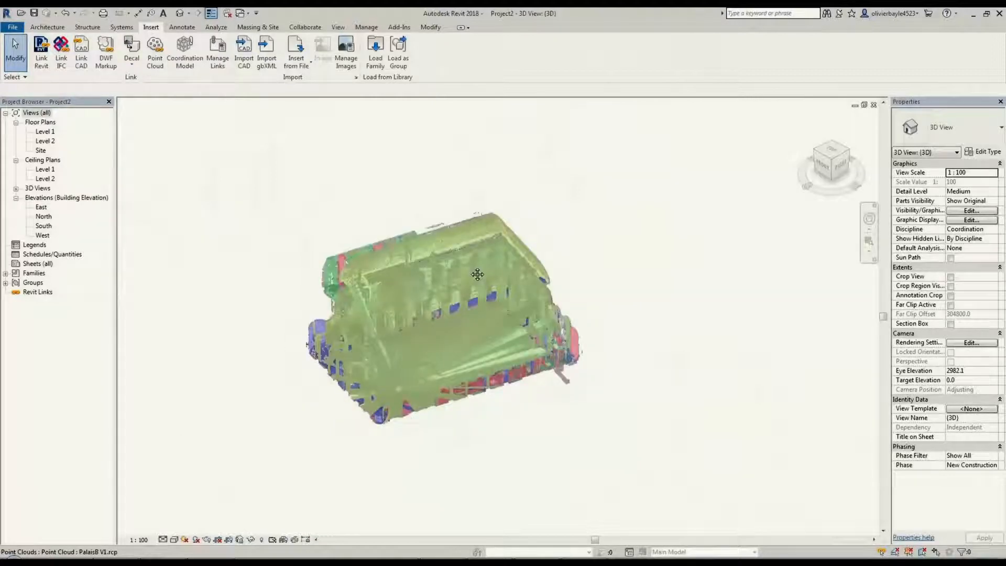
pyautogui.moveTo(185, 249); pyautogui.dragTo(201, 237, button='middle')
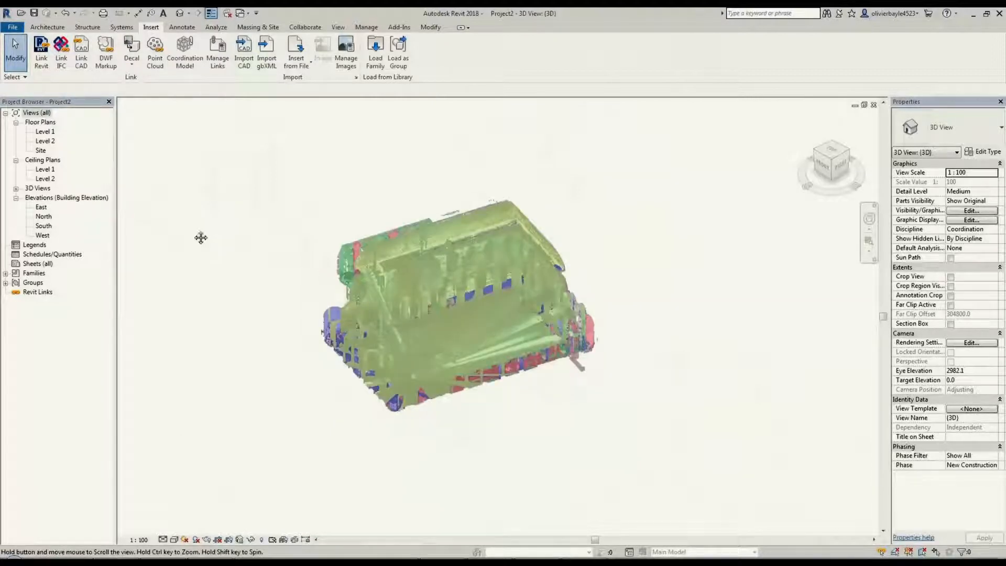
# In the East elevation, move the point cloud vertically so the building's ground floor sits on Level 1
pyautogui.doubleClick(36, 200)
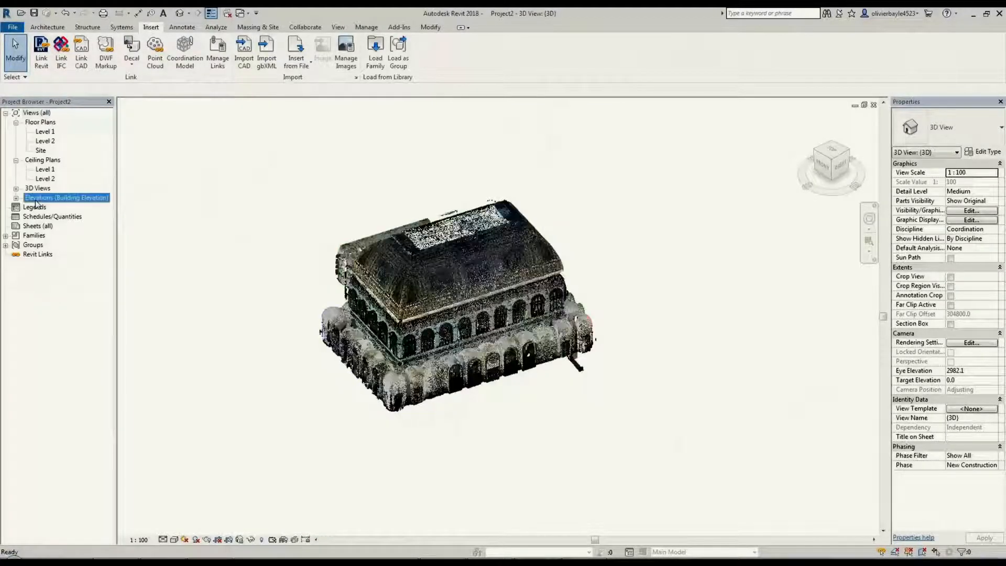
pyautogui.doubleClick(37, 198)
pyautogui.doubleClick(41, 207)
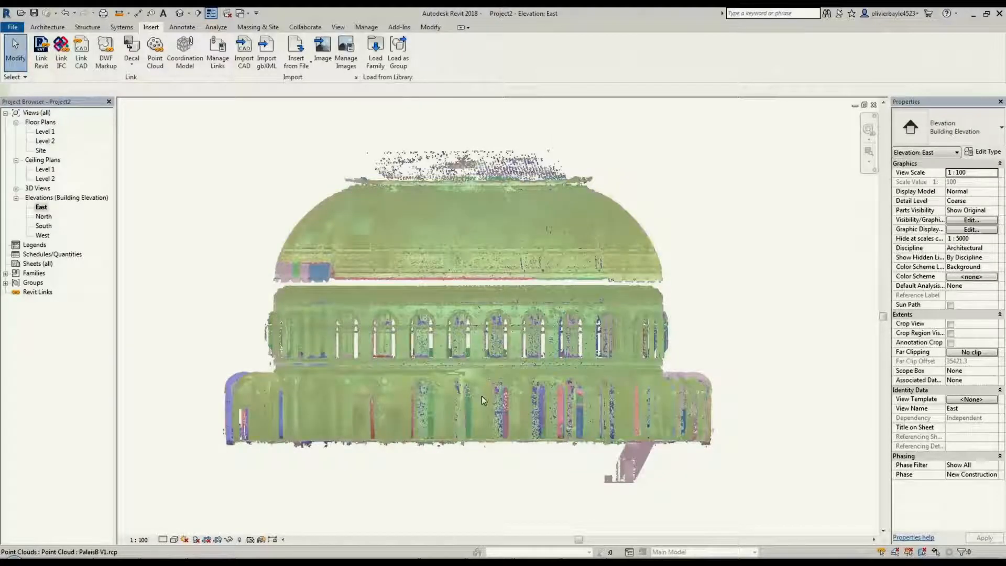
pyautogui.click(482, 396)
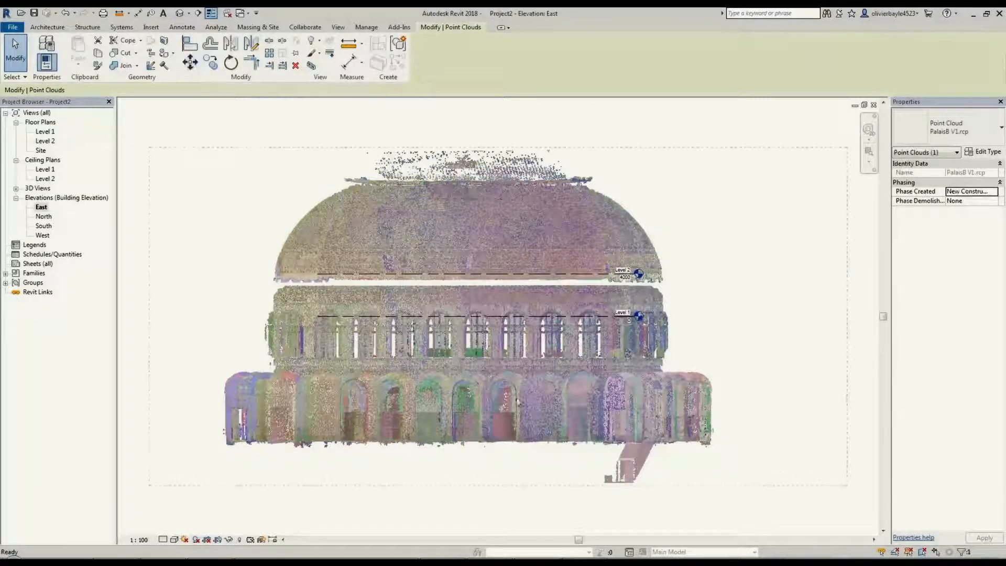
pyautogui.press('m')
pyautogui.press('v')
pyautogui.click(478, 440)
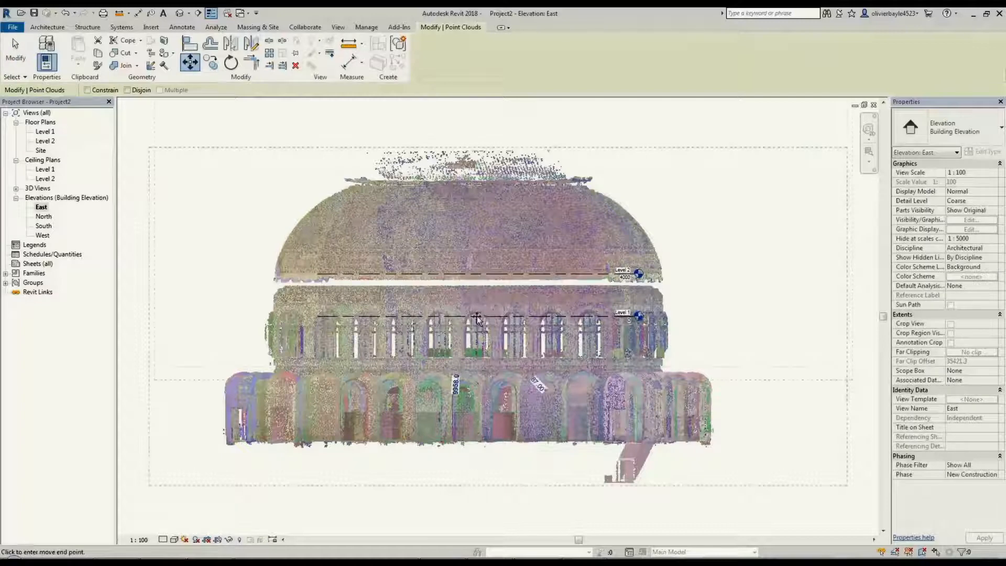
pyautogui.click(437, 361)
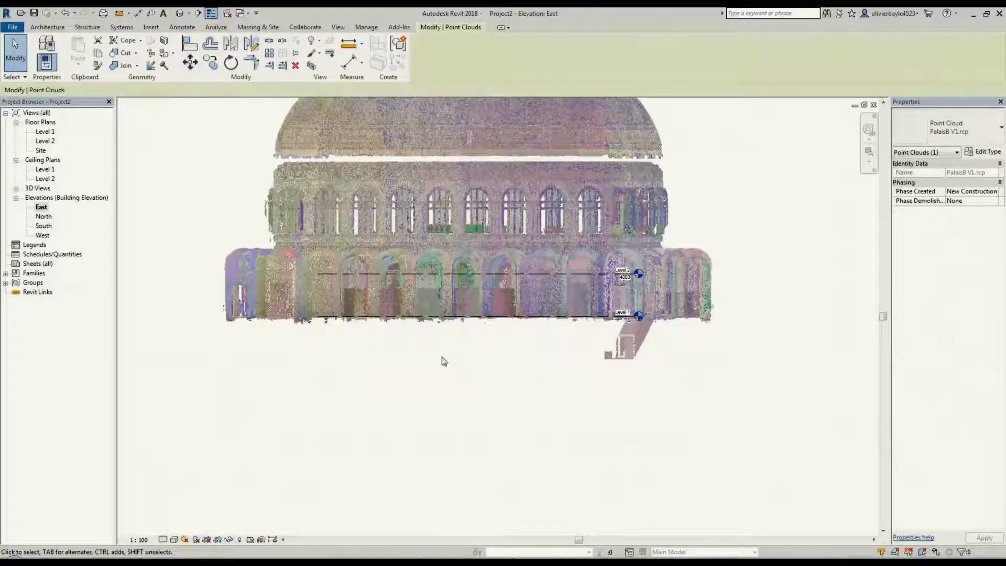
# Open the Level 1 floor plan and clear the selection of the point cloud
pyautogui.click(45, 132)
pyautogui.doubleClick(46, 131)
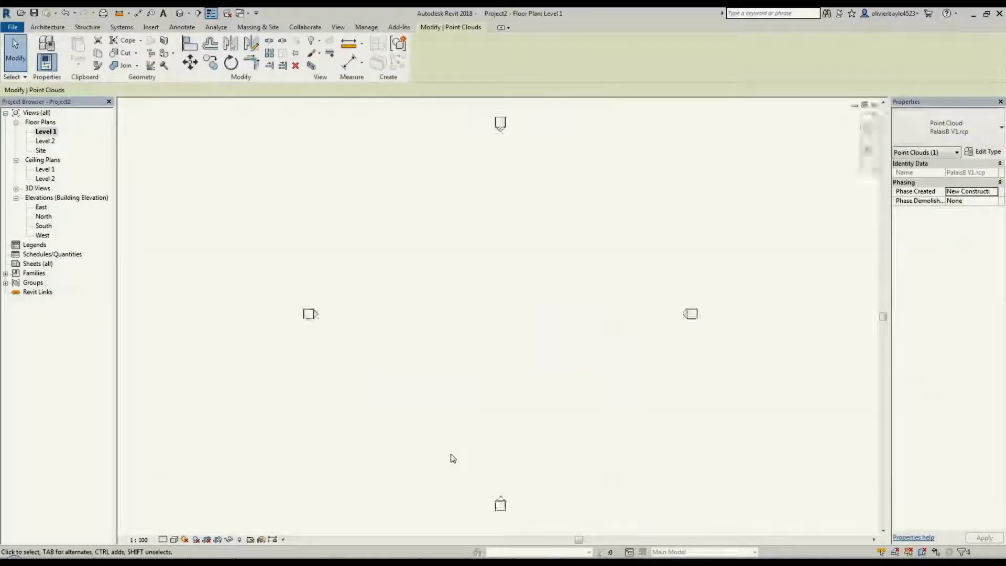
pyautogui.click(677, 262)
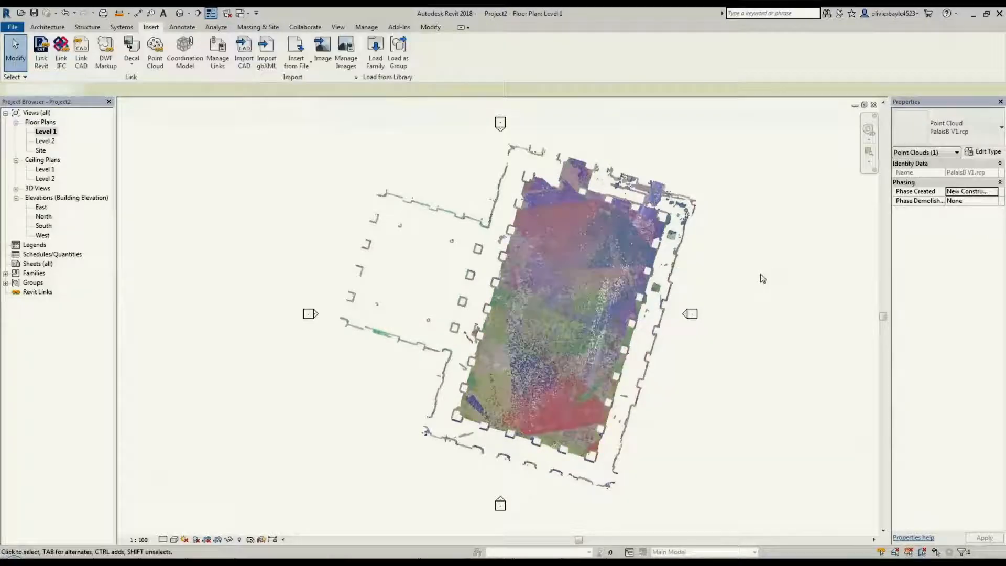
pyautogui.click(676, 262)
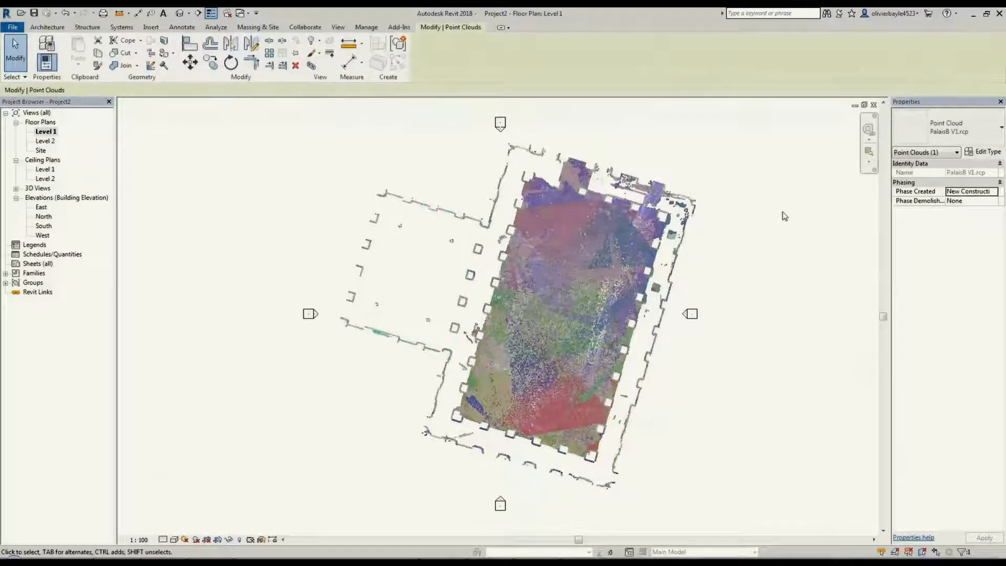
pyautogui.click(741, 208)
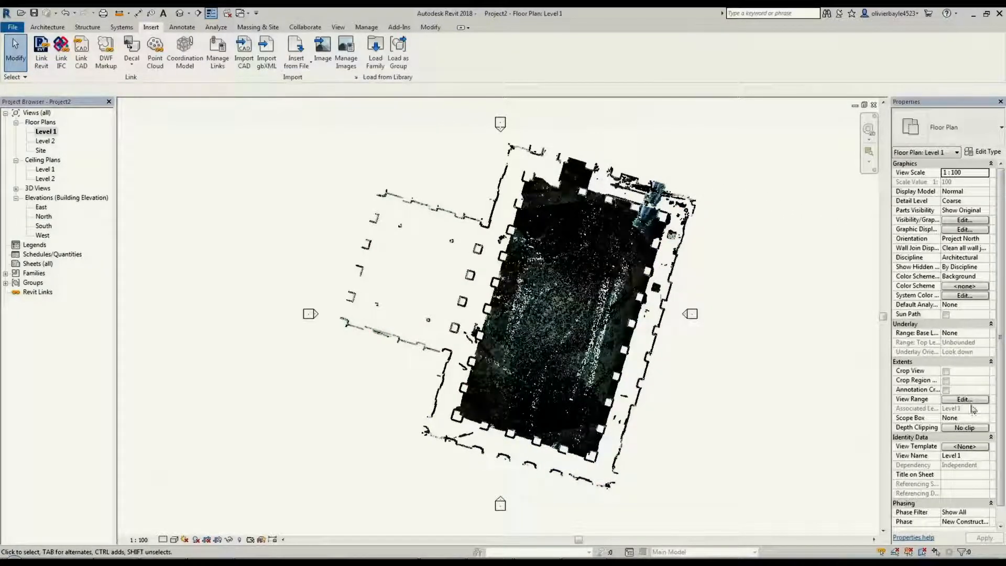
# Set the top offset of the Level 1 floor plan's view range to 1400
pyautogui.click(969, 399)
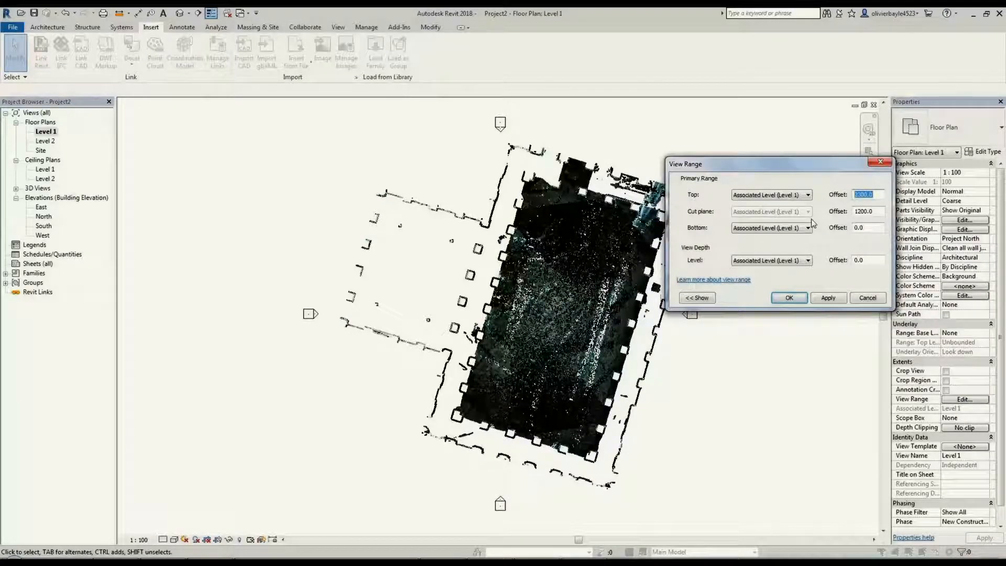
pyautogui.write('1400')
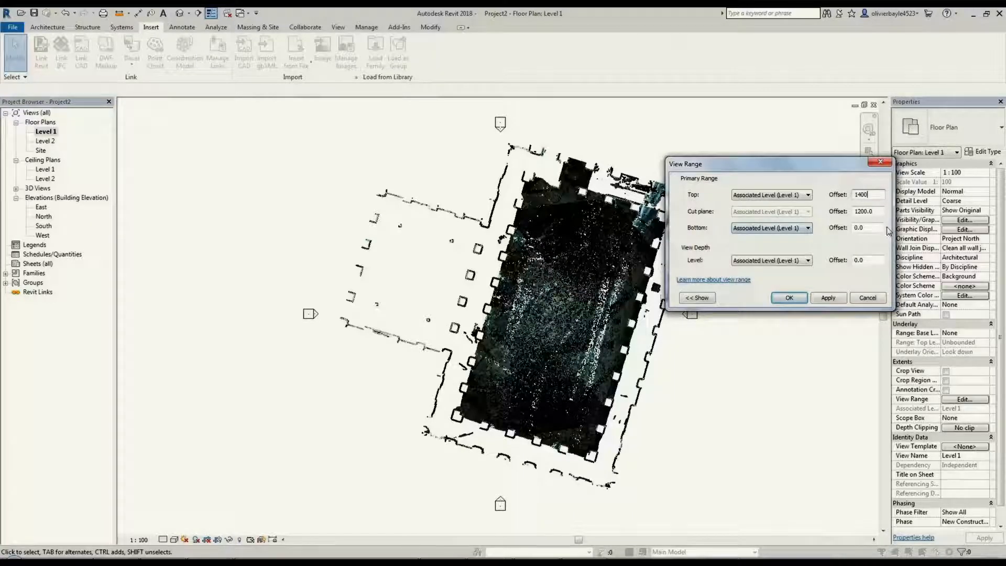
pyautogui.click(830, 298)
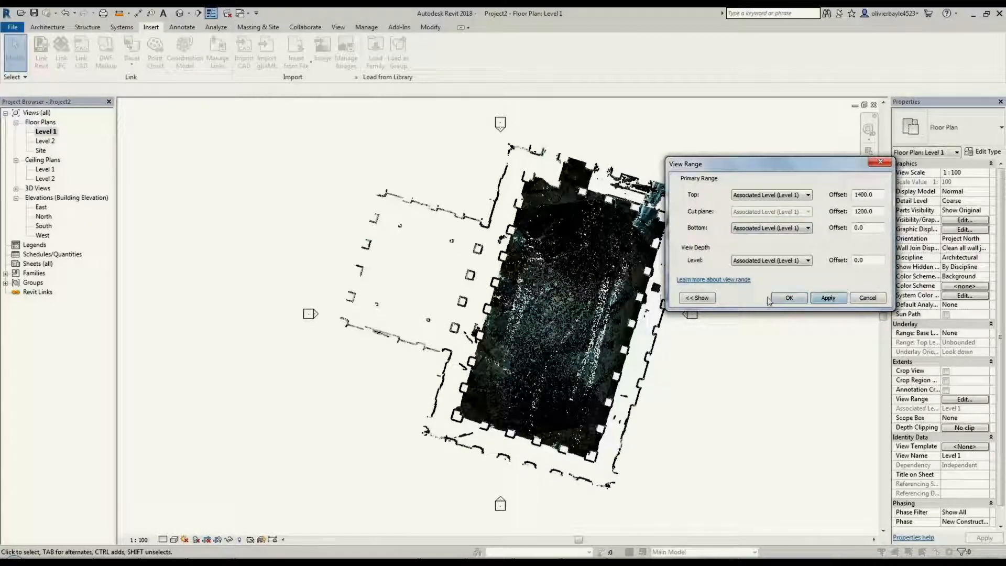
pyautogui.click(788, 298)
pyautogui.click(984, 151)
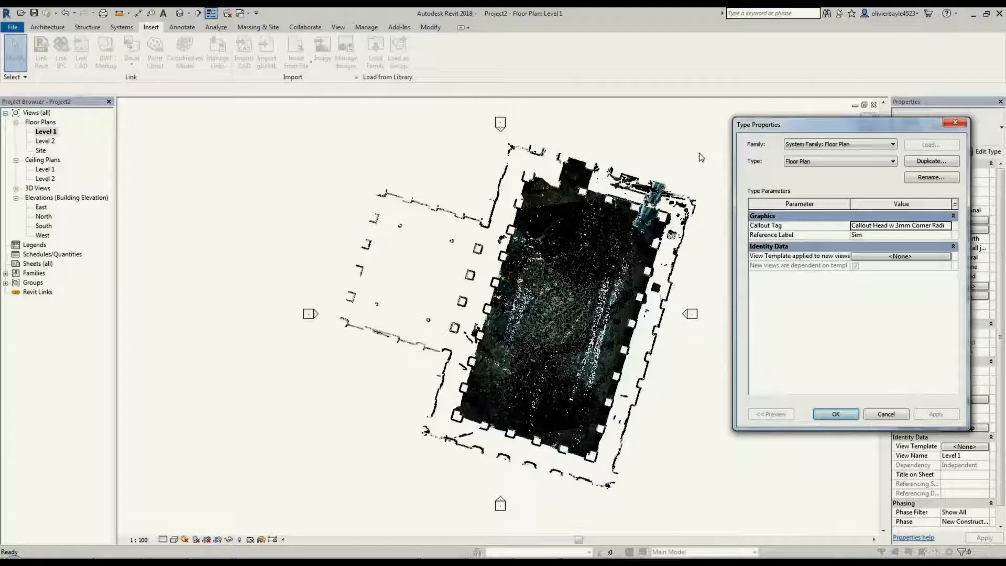
pyautogui.press('Escape')
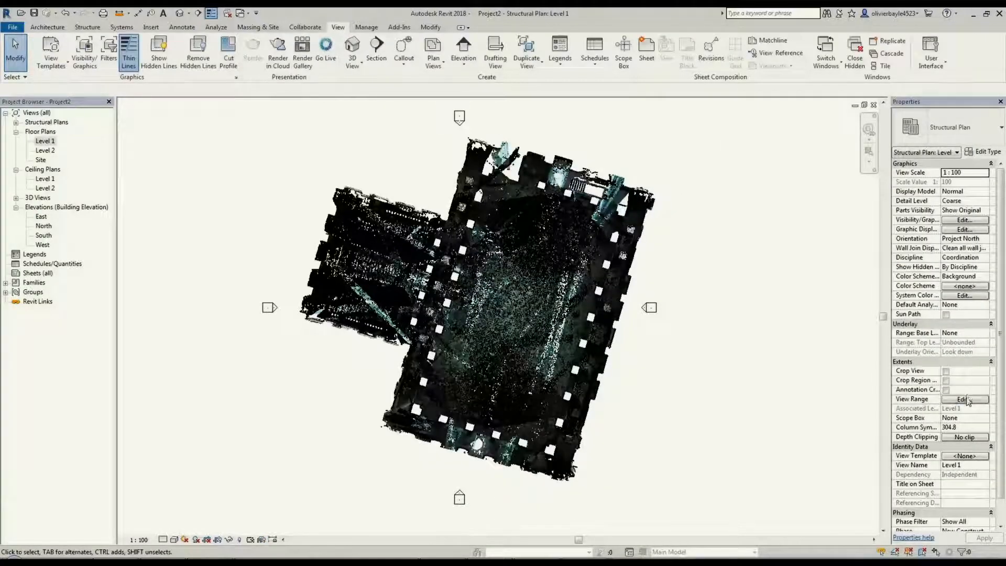
# Set the Level 1 structural plan's view range offsets to 1200 for the top, 1000 for the cut plane and 800 for the bottom
pyautogui.click(966, 400)
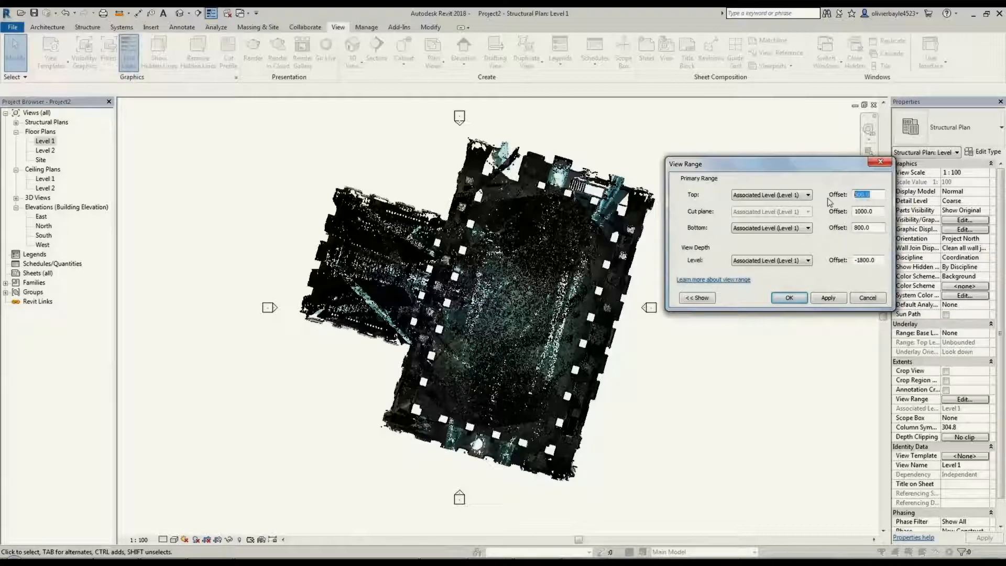
pyautogui.click(838, 300)
pyautogui.click(786, 298)
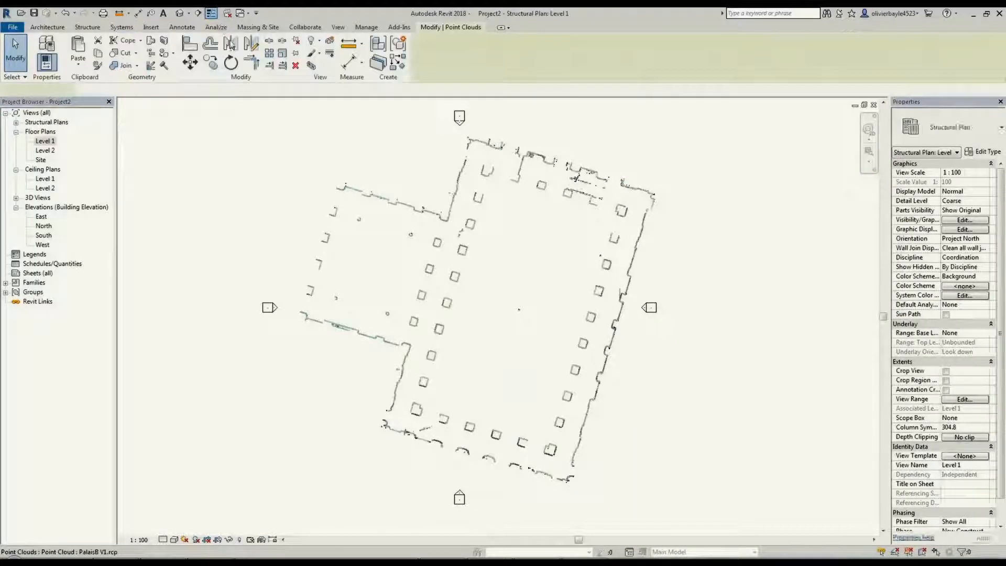
# Rotate the point cloud about 16.6° counterclockwise so its long walls run north-south, and move it slightly north between the elevation markers
pyautogui.click(231, 62)
pyautogui.click(486, 290)
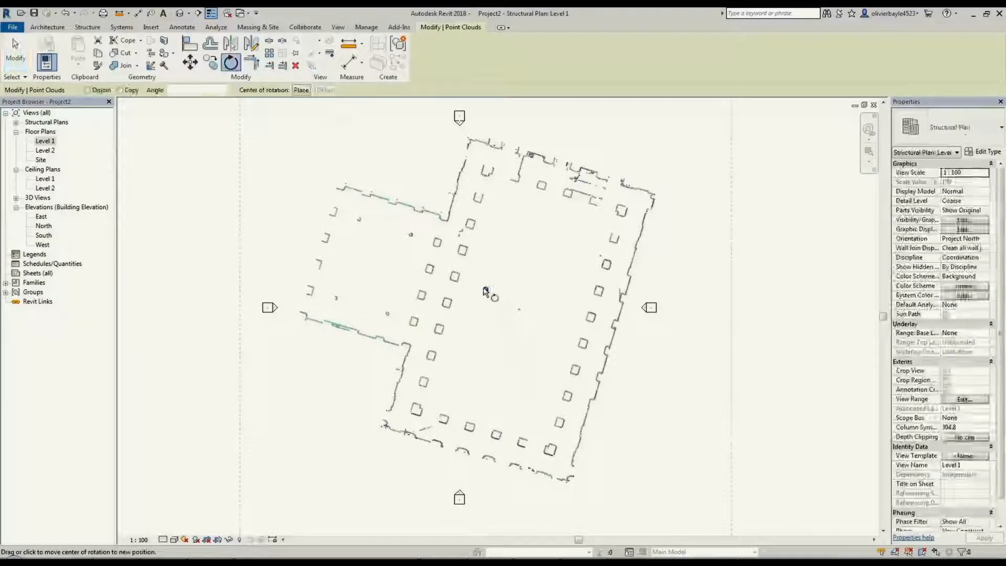
pyautogui.click(595, 396)
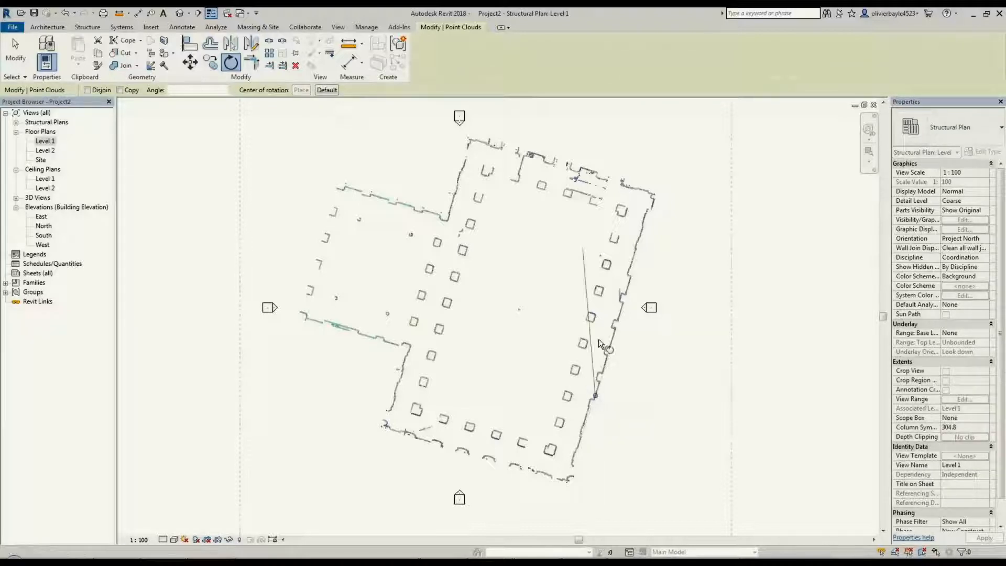
pyautogui.click(628, 282)
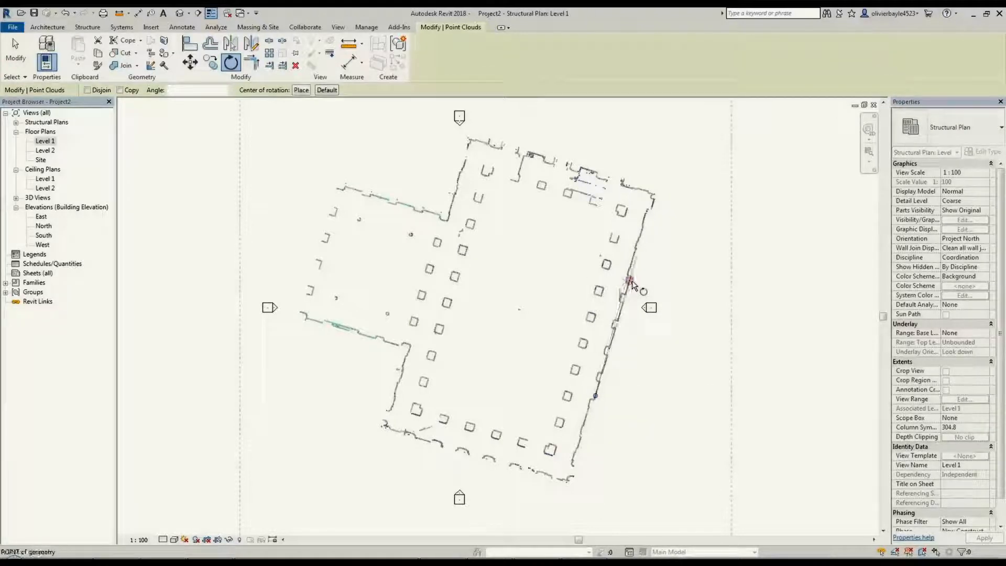
pyautogui.click(587, 120)
pyautogui.moveTo(530, 165); pyautogui.dragTo(492, 162)
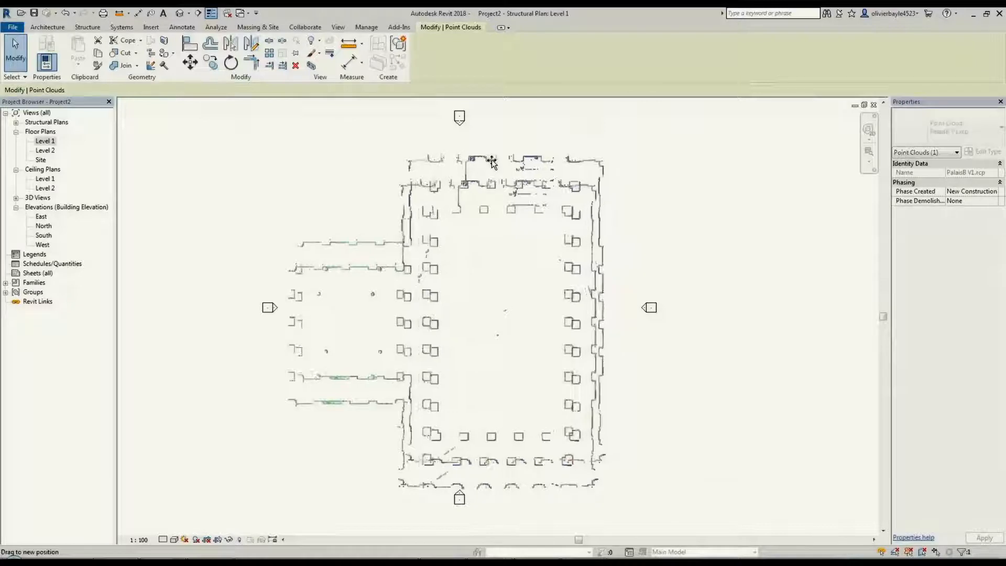
pyautogui.click(673, 171)
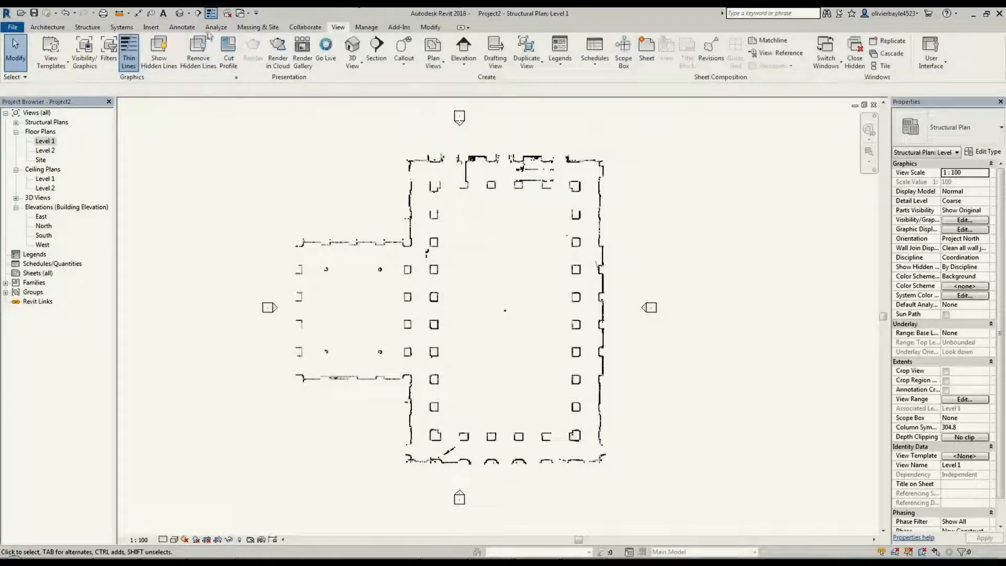
# Create a camera view from the main hall's southeast corner towards the northwest, with eye elevation 1000 and target elevation 3000
pyautogui.click(188, 13)
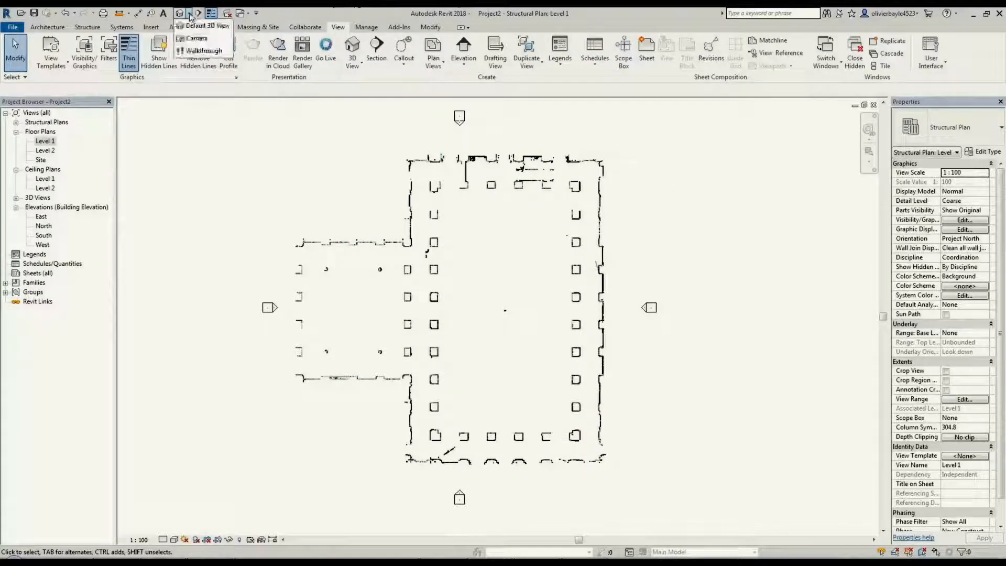
pyautogui.click(198, 43)
pyautogui.click(559, 410)
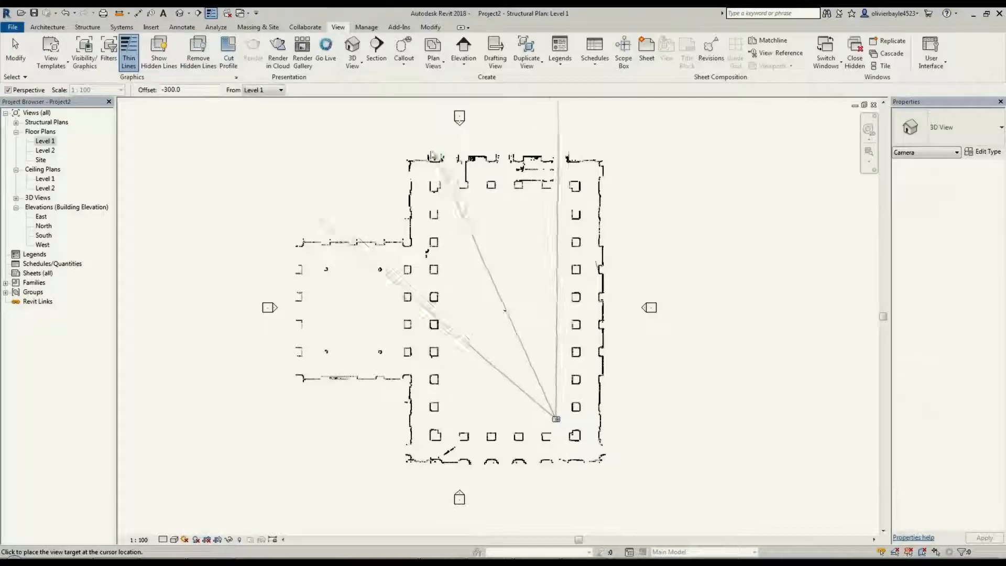
pyautogui.click(404, 112)
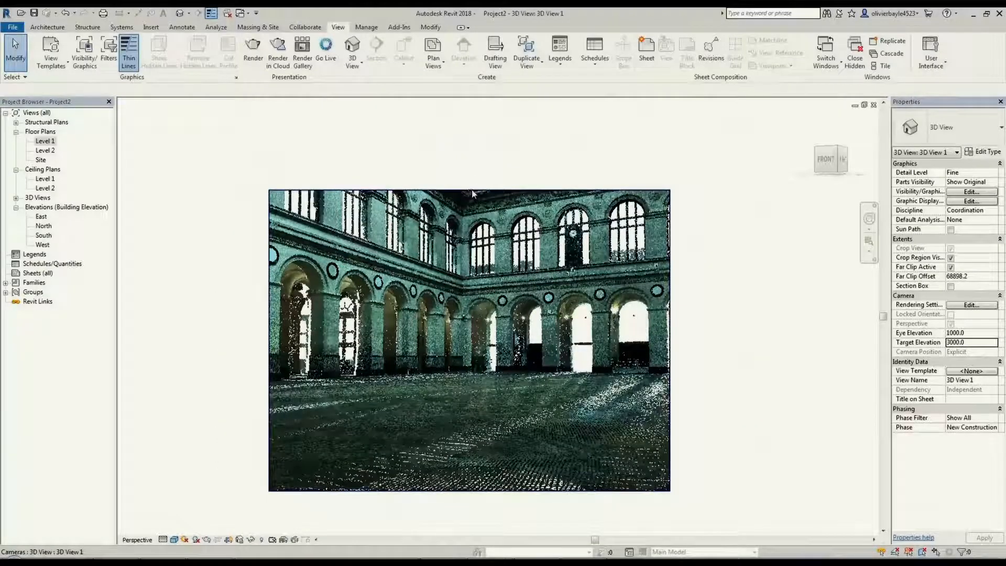
# Extend the camera view's crop region upward to take in the decorated vault above the hall's upper windows
pyautogui.click(468, 191)
pyautogui.moveTo(469, 191); pyautogui.dragTo(467, 108)
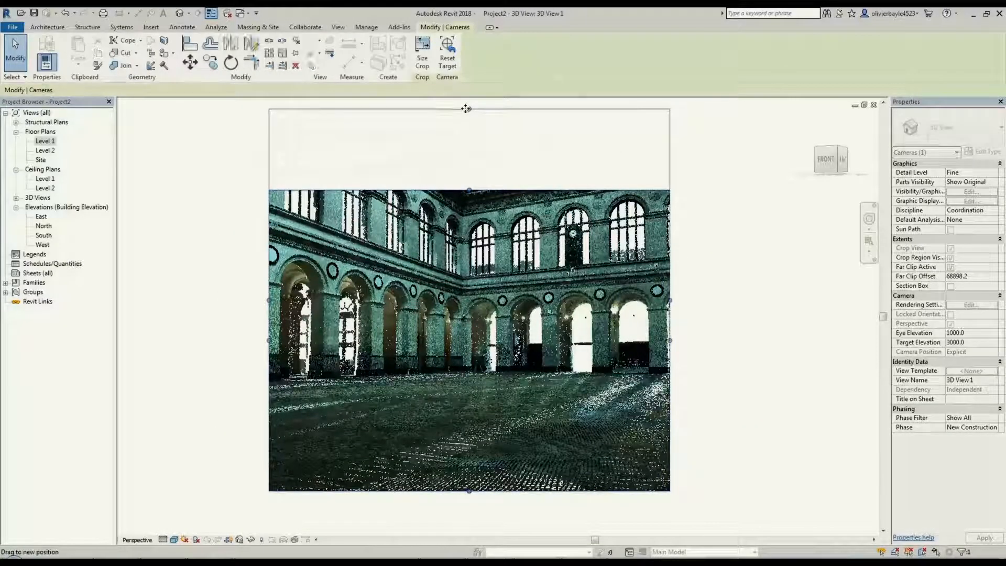
pyautogui.moveTo(475, 154); pyautogui.dragTo(479, 243, button='middle')
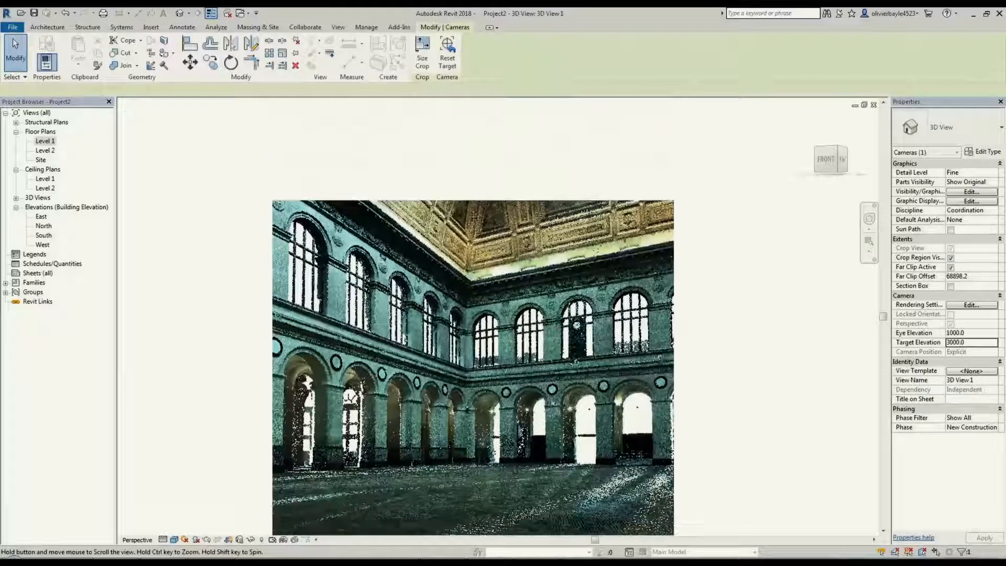
pyautogui.moveTo(473, 198); pyautogui.dragTo(472, 112)
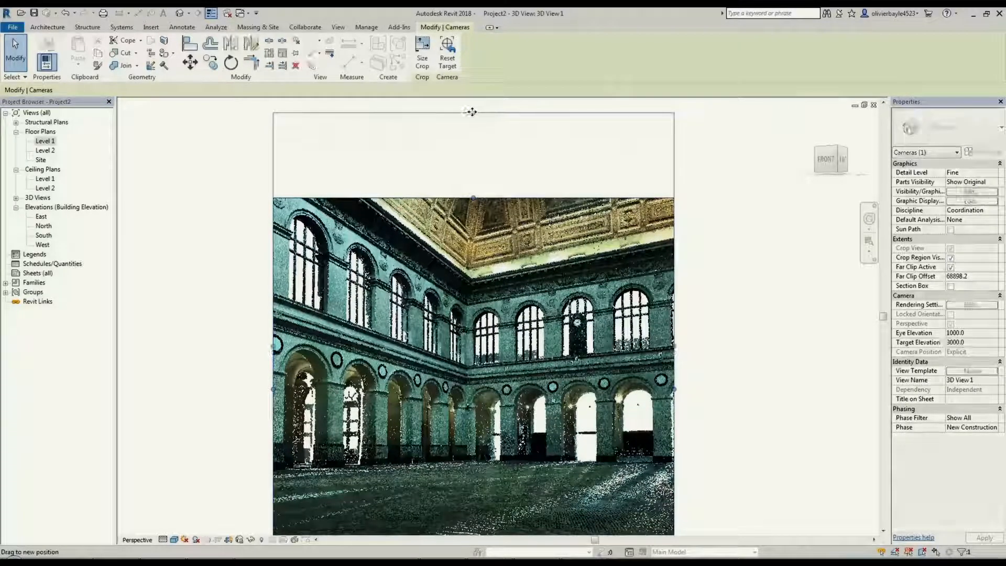
pyautogui.press('Escape')
pyautogui.scroll(-3, 650, 246)
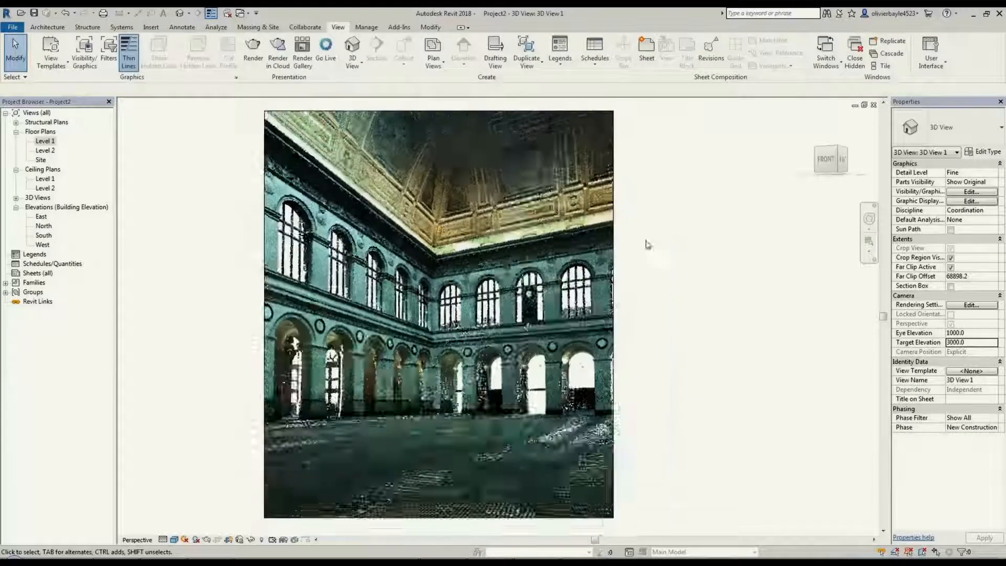
# Widen the camera view's crop region to include the adjoining side wall, and orbit the camera to a higher viewpoint
pyautogui.click(618, 307)
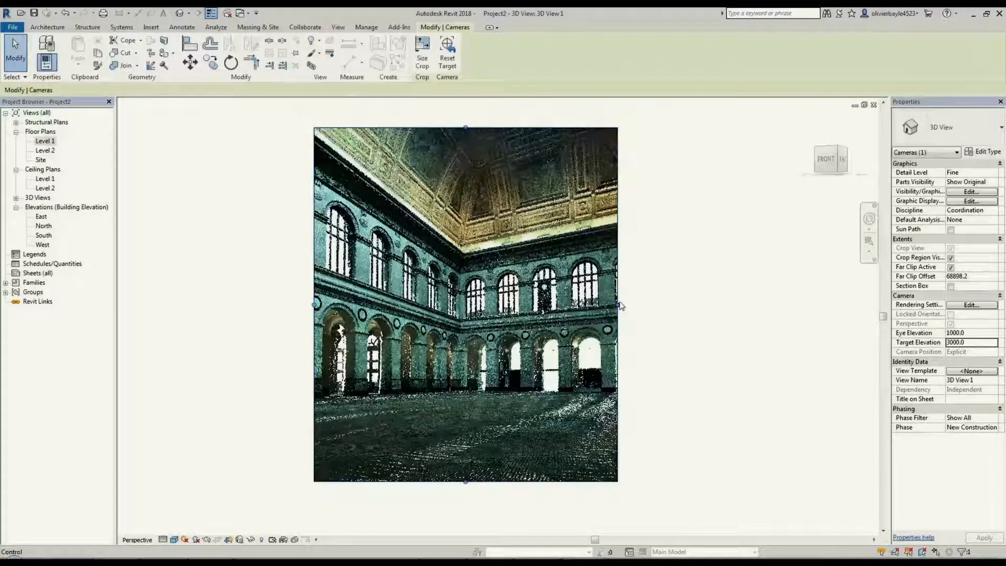
pyautogui.moveTo(618, 304); pyautogui.dragTo(723, 303)
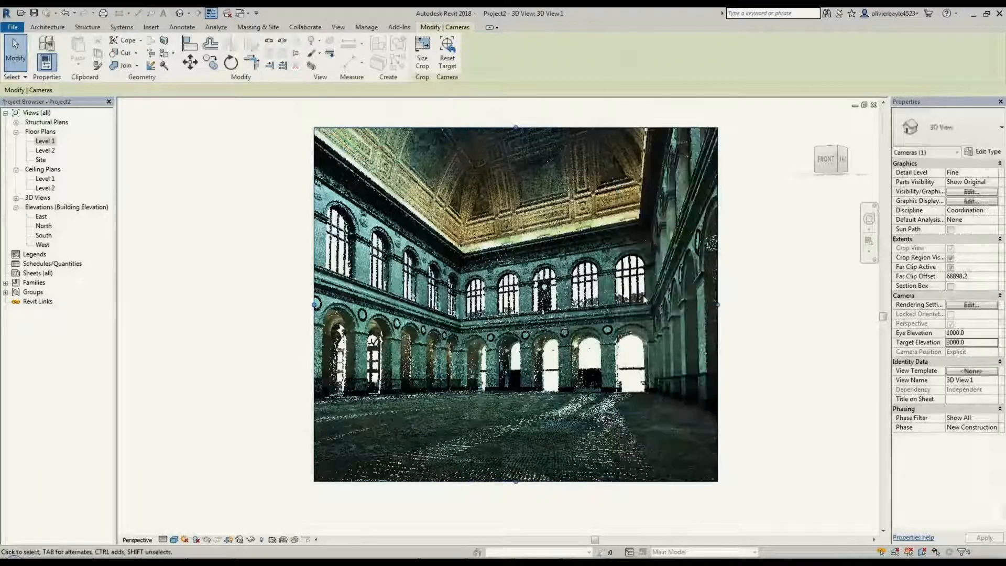
pyautogui.moveTo(619, 285); pyautogui.dragTo(666, 264, button='middle')
pyautogui.click(278, 276)
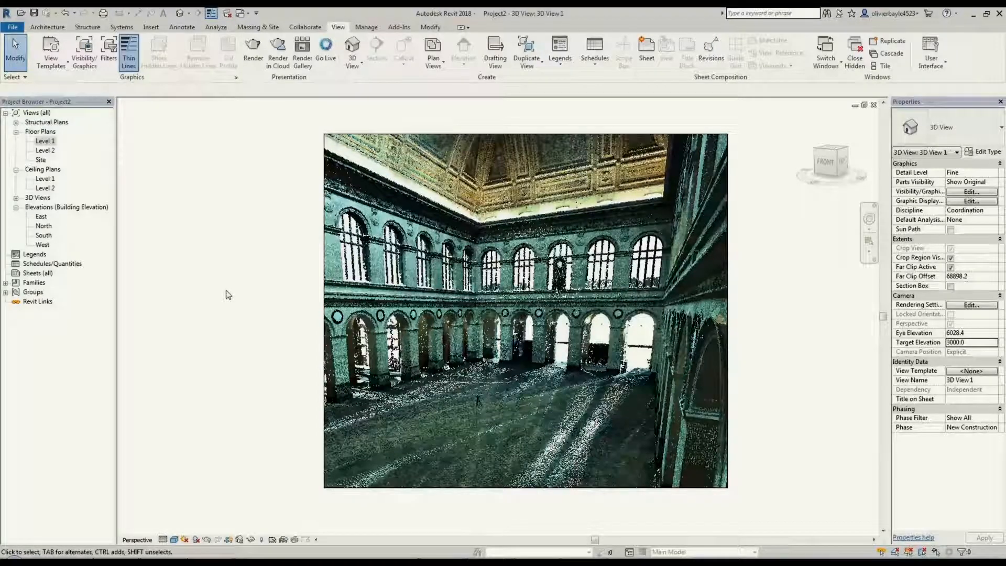
# Tile the open views and draw a north-south building section through the main hall in the Level 1 structural plan, its depth reaching past the east wall
pyautogui.press('w')
pyautogui.press('t')
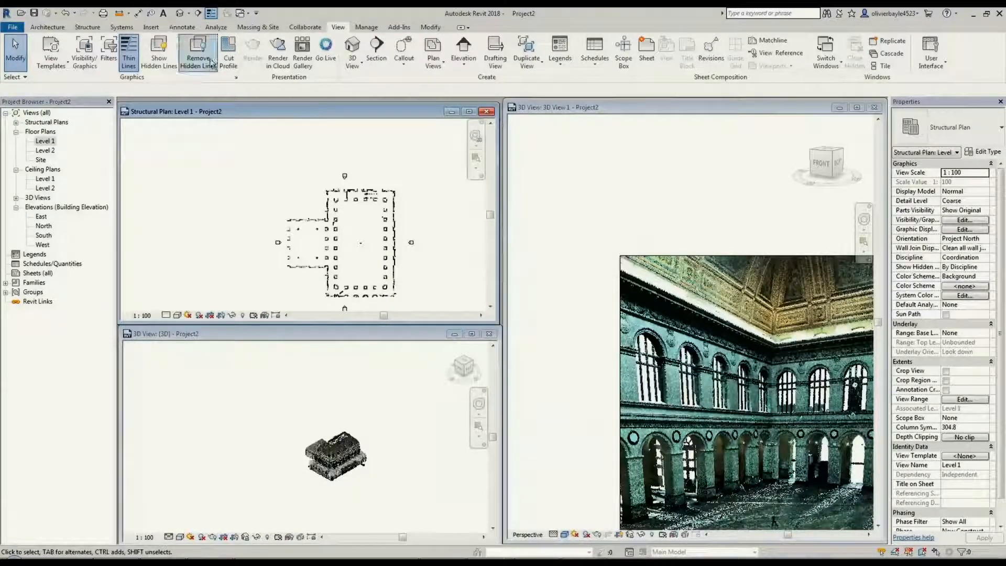
pyautogui.click(198, 14)
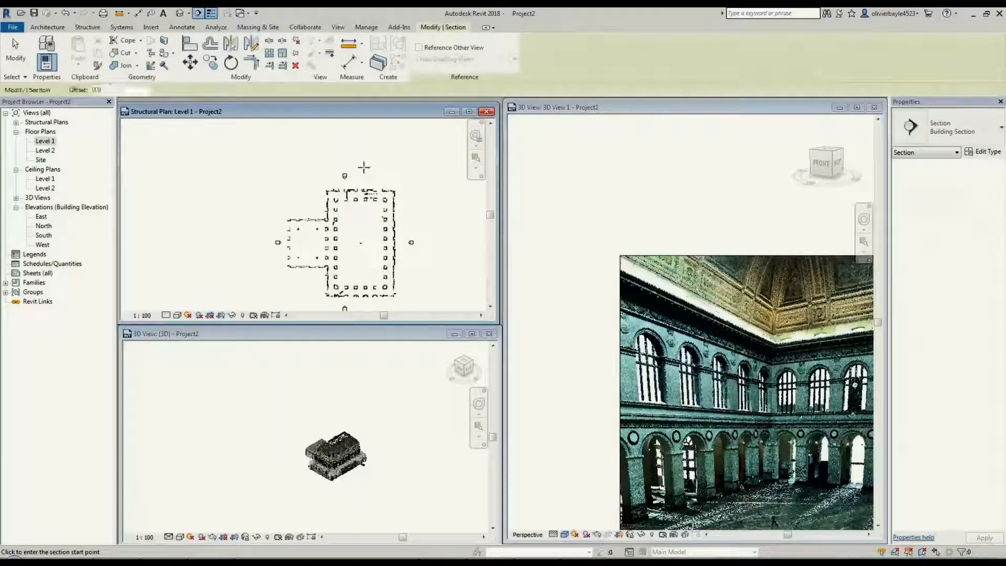
pyautogui.click(362, 166)
pyautogui.click(367, 314)
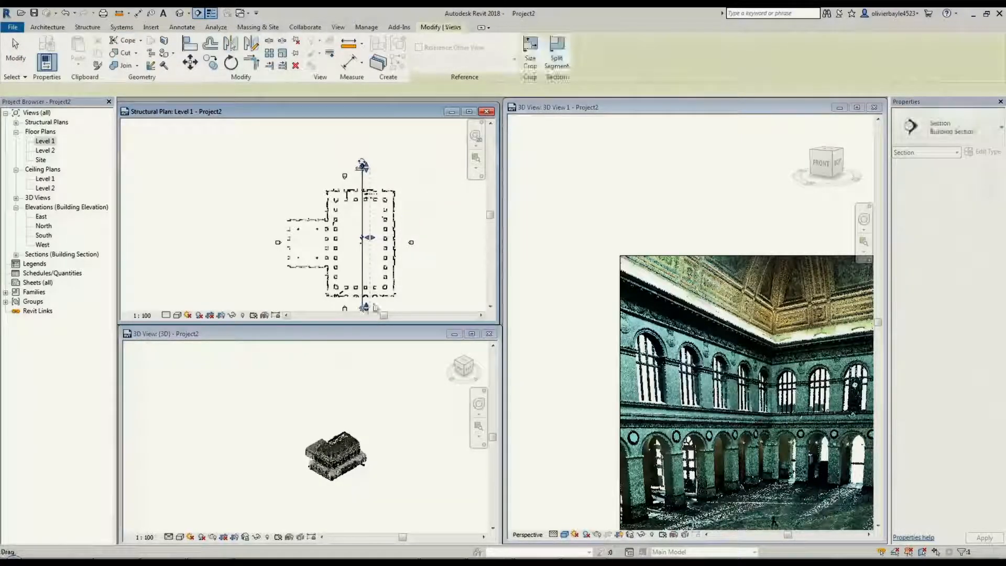
pyautogui.moveTo(373, 241); pyautogui.dragTo(404, 240)
# Open the new section's view, maximize it and centre the hall's cut elevation
pyautogui.rightClick(364, 178)
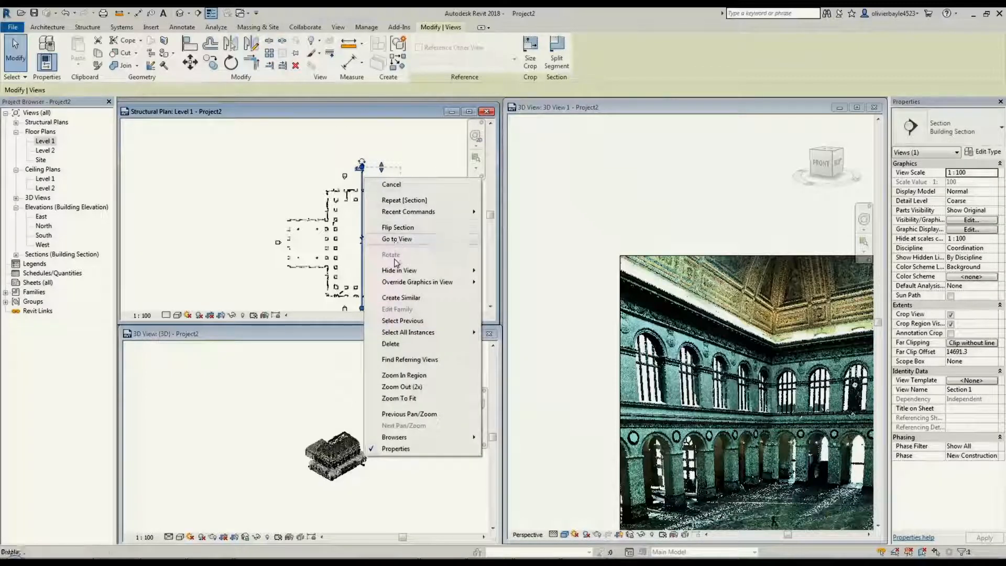
pyautogui.click(401, 239)
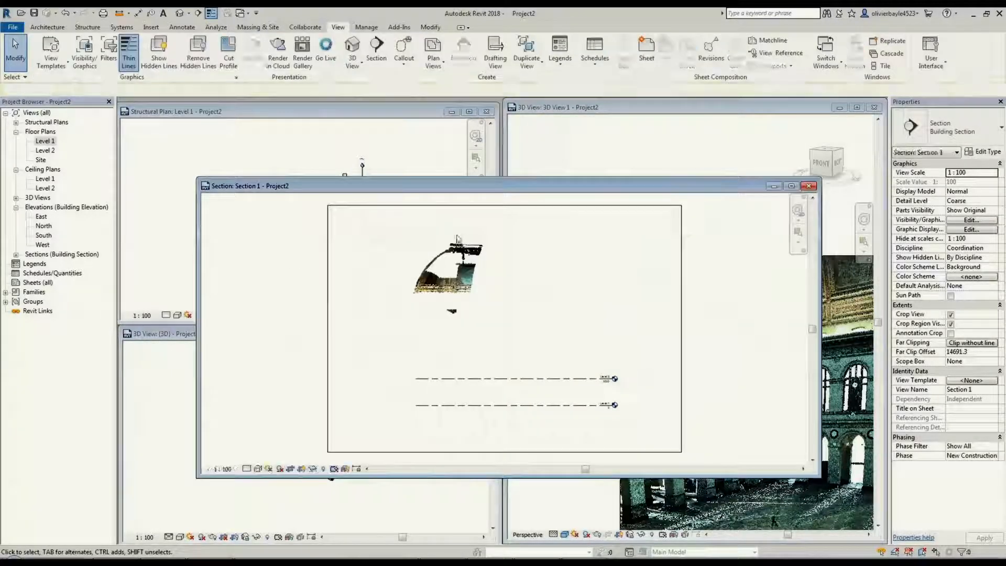
pyautogui.click(791, 186)
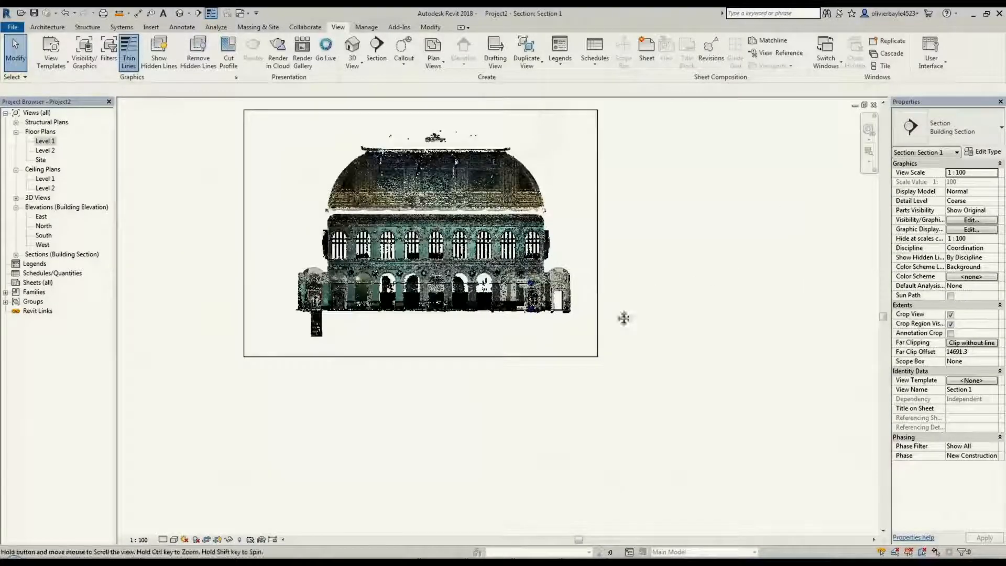
pyautogui.moveTo(622, 317); pyautogui.dragTo(688, 389, button='middle')
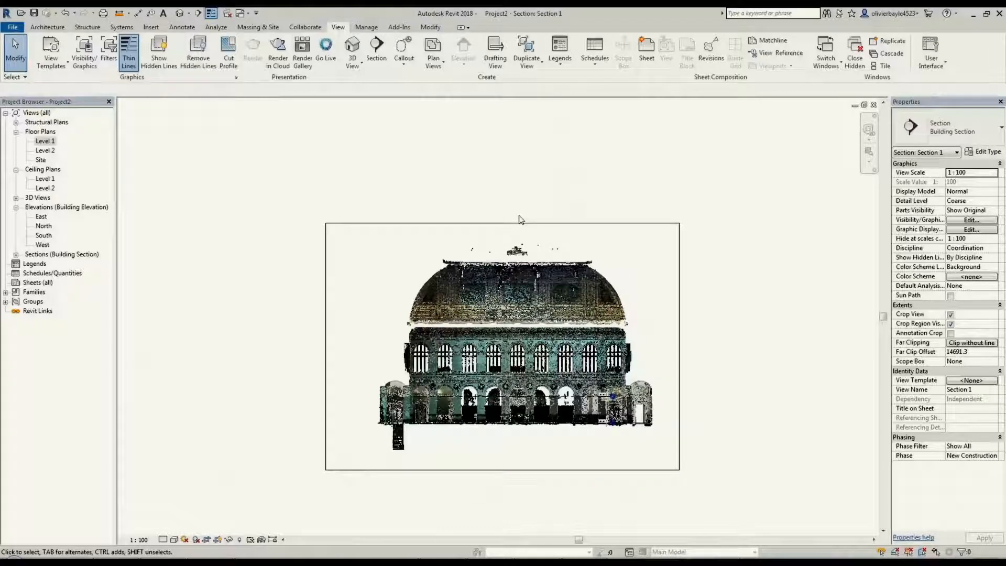
# Tile the Level 1 structural plan and the section view side by side, with the section centred in its window
pyautogui.press('w')
pyautogui.press('t')
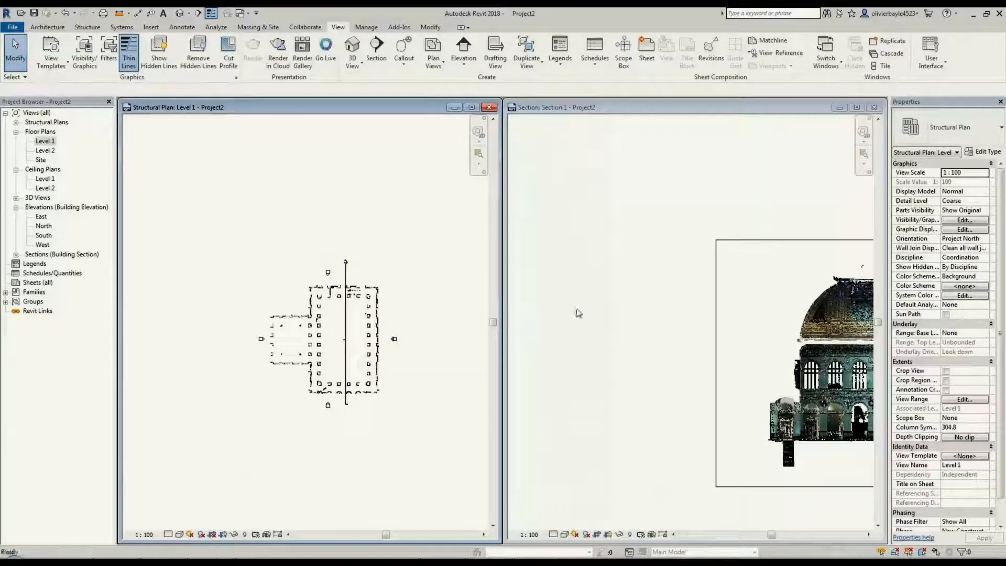
pyautogui.click(576, 309)
pyautogui.moveTo(506, 270); pyautogui.dragTo(448, 283, button='middle')
# Reduce the section's depth in plan to a thin slice of about 1840, and examine the cut profile of the vault and arcade
pyautogui.click(351, 281)
pyautogui.click(351, 281)
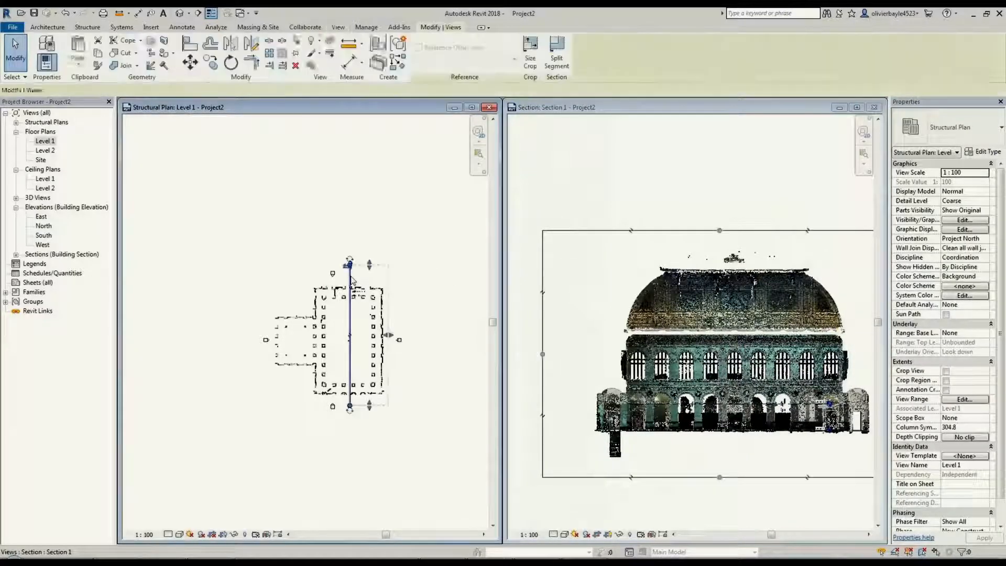
pyautogui.moveTo(388, 338); pyautogui.dragTo(354, 336)
pyautogui.click(741, 200)
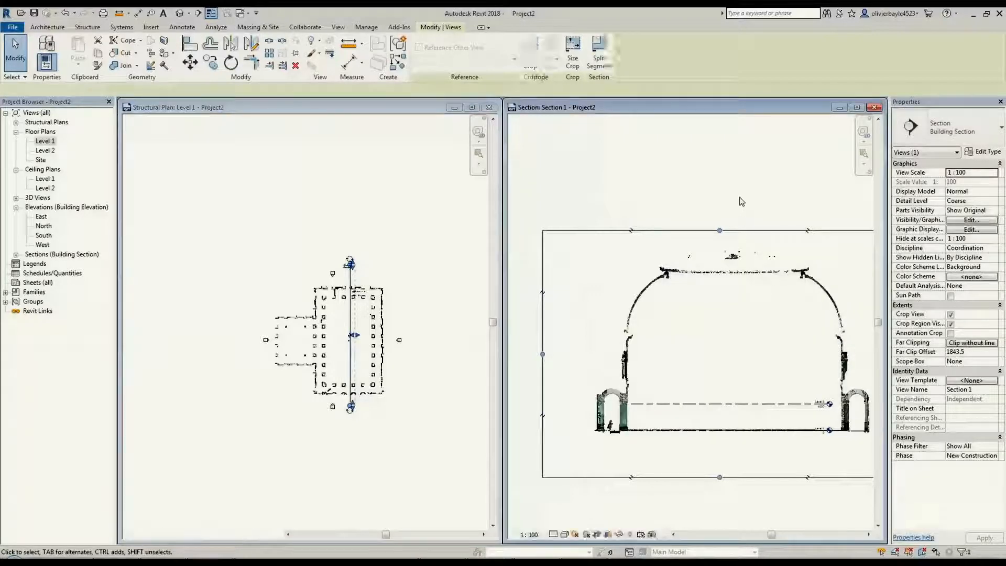
pyautogui.moveTo(691, 361); pyautogui.dragTo(721, 337, button='middle')
pyautogui.scroll(5, 653, 330)
pyautogui.scroll(2, 649, 344)
pyautogui.moveTo(664, 404); pyautogui.dragTo(560, 353, button='middle')
pyautogui.scroll(-5, 686, 361)
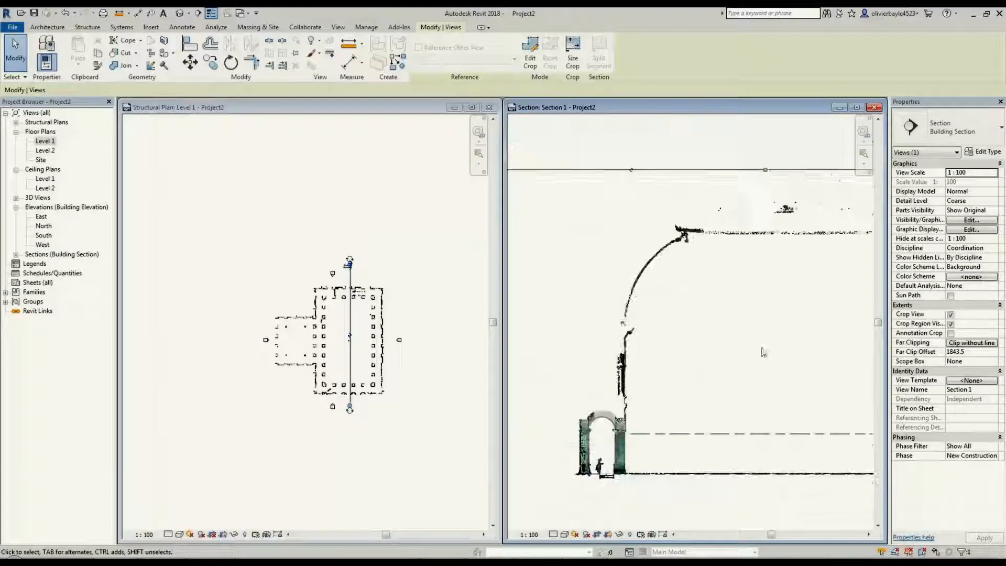
pyautogui.moveTo(687, 361); pyautogui.dragTo(658, 363, button='middle')
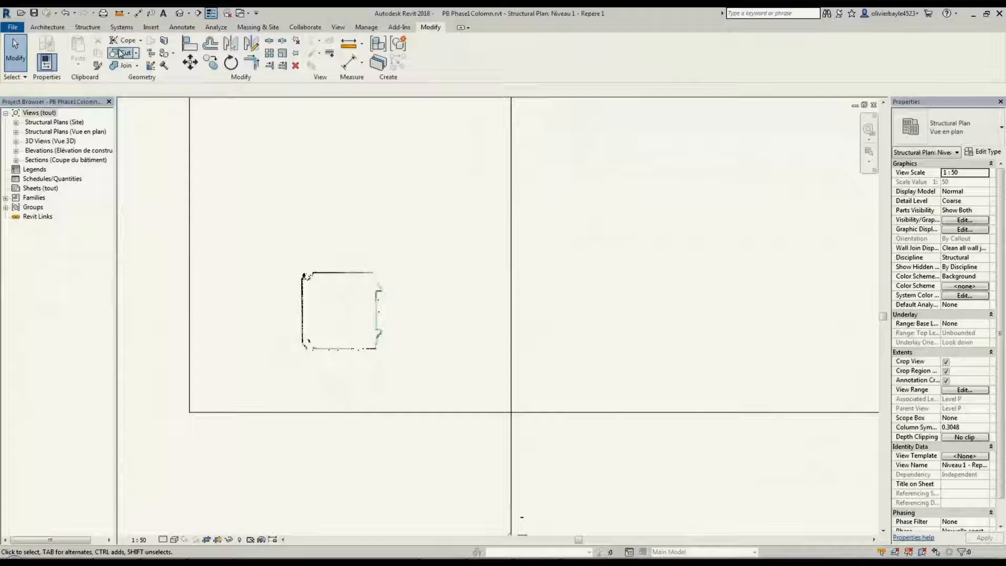
# In the PB Phase1Colomn project, create an in-place component in the Generic Models category named Pilar 1
pyautogui.click(86, 27)
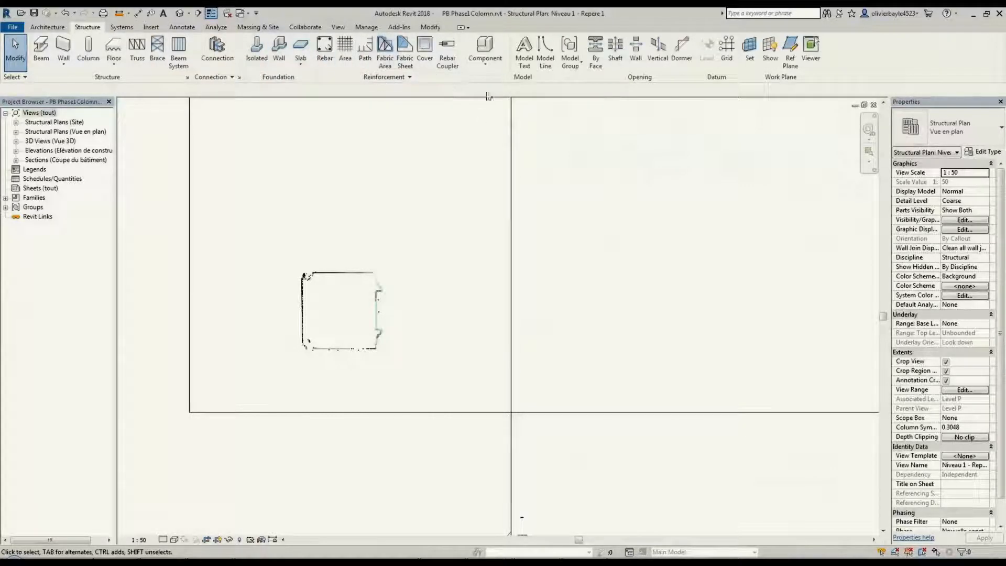
pyautogui.click(485, 62)
pyautogui.click(496, 106)
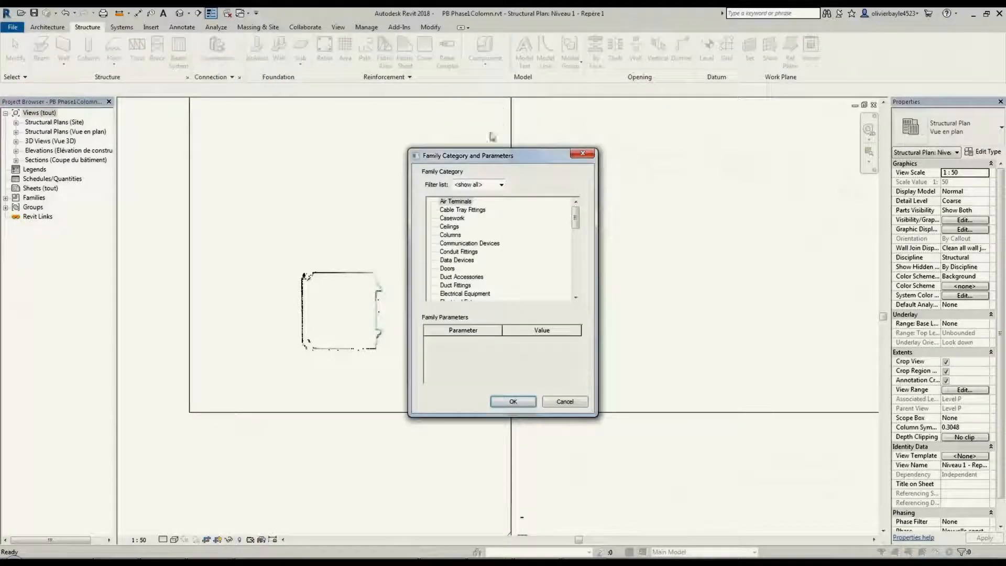
pyautogui.click(456, 261)
pyautogui.press('g')
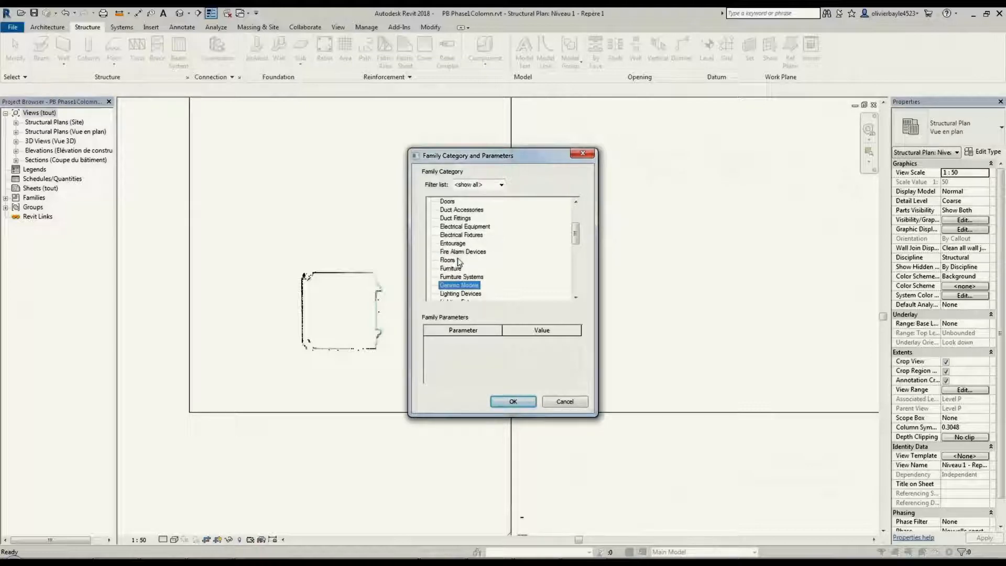
pyautogui.press('Return')
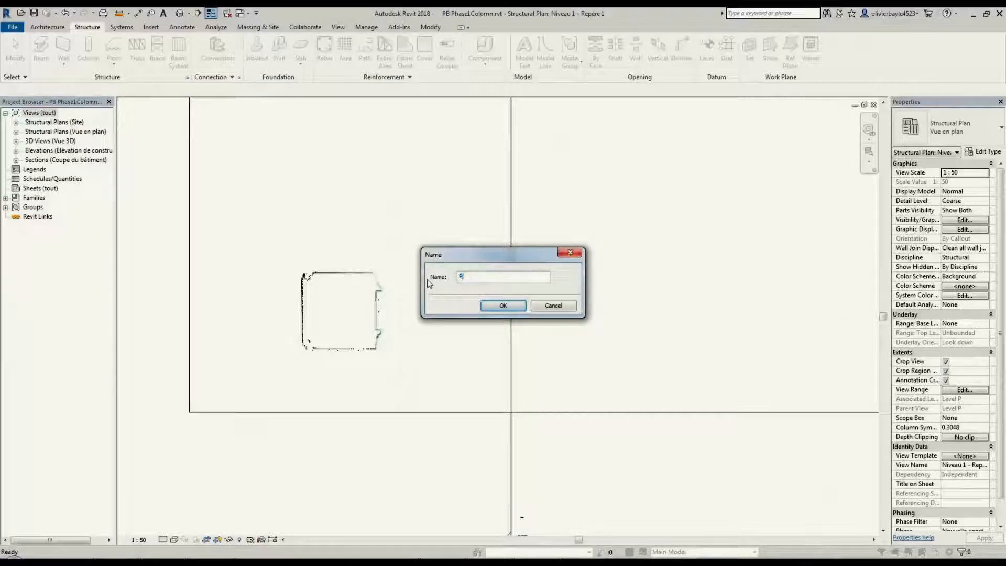
pyautogui.write('Pilar 1')
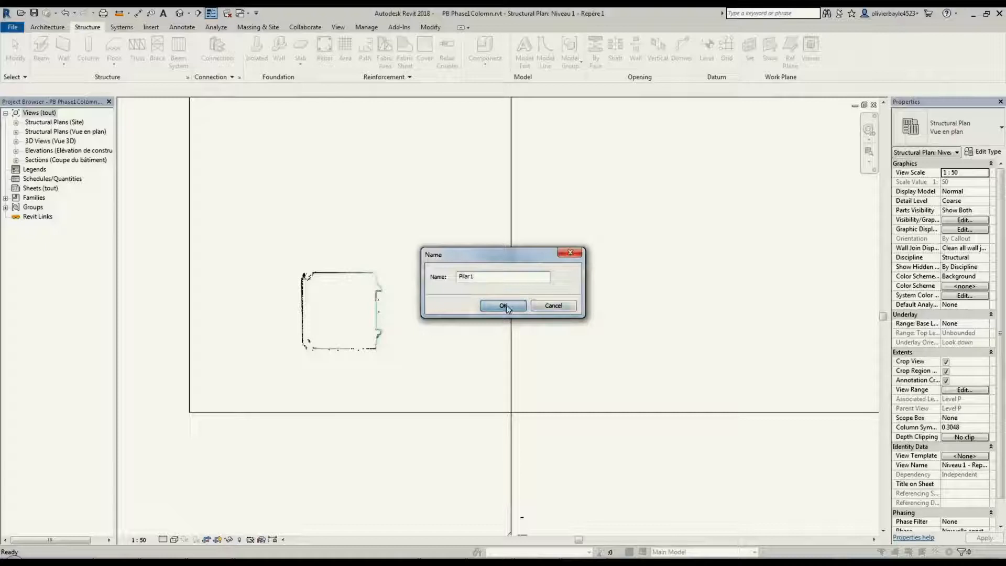
pyautogui.click(502, 306)
# Start an extrusion and sketch straight lines along the scanned pillar's north, west and south faces, the north and west ones about 0.8 long
pyautogui.click(95, 59)
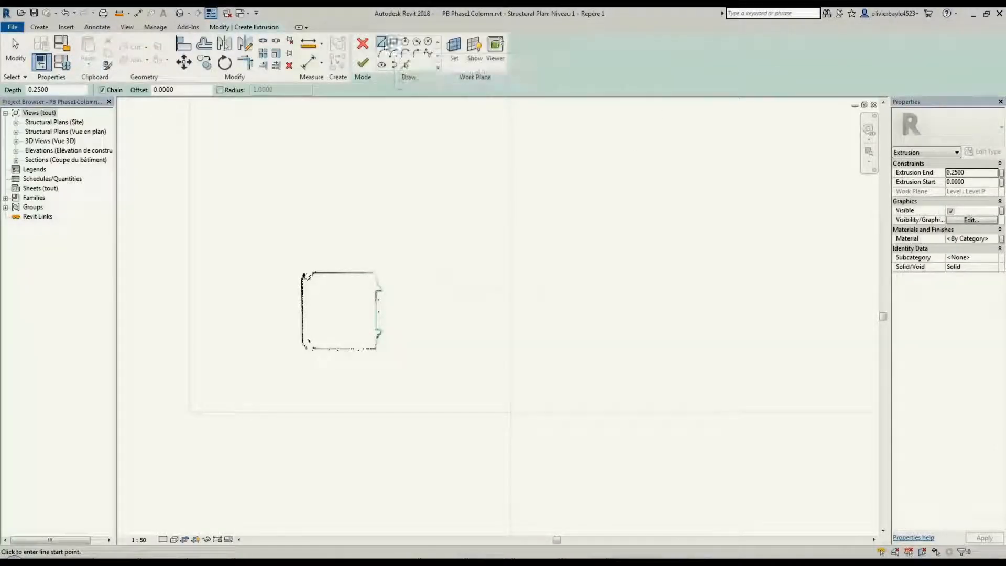
pyautogui.moveTo(362, 300); pyautogui.dragTo(443, 289, button='middle')
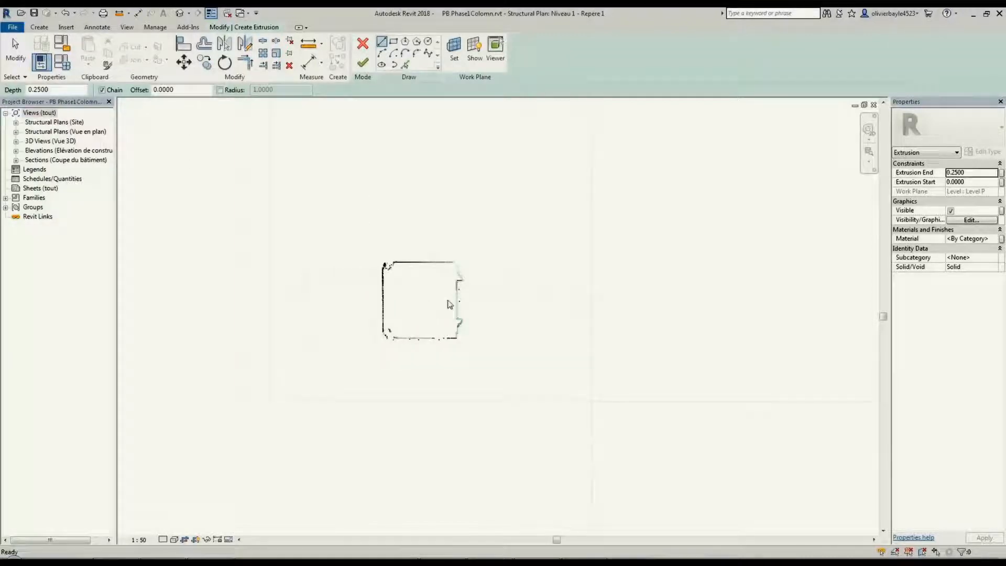
pyautogui.scroll(-1, 449, 304)
pyautogui.scroll(5, 448, 303)
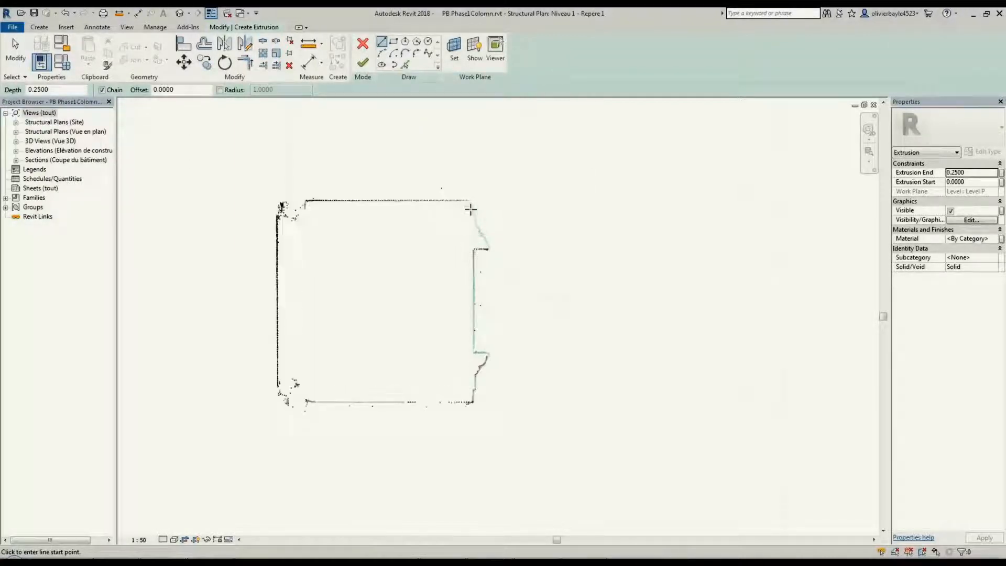
pyautogui.click(469, 199)
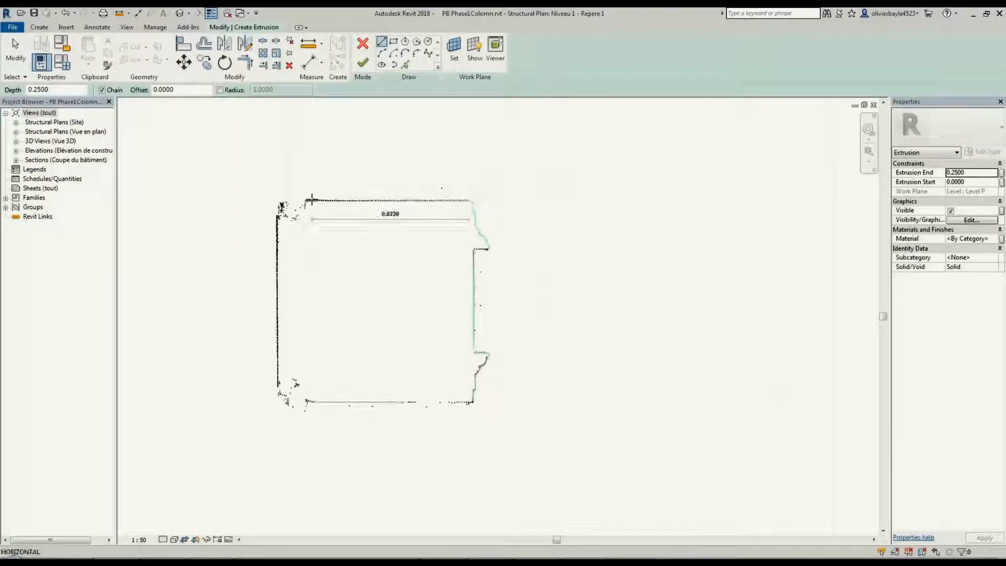
pyautogui.click(312, 200)
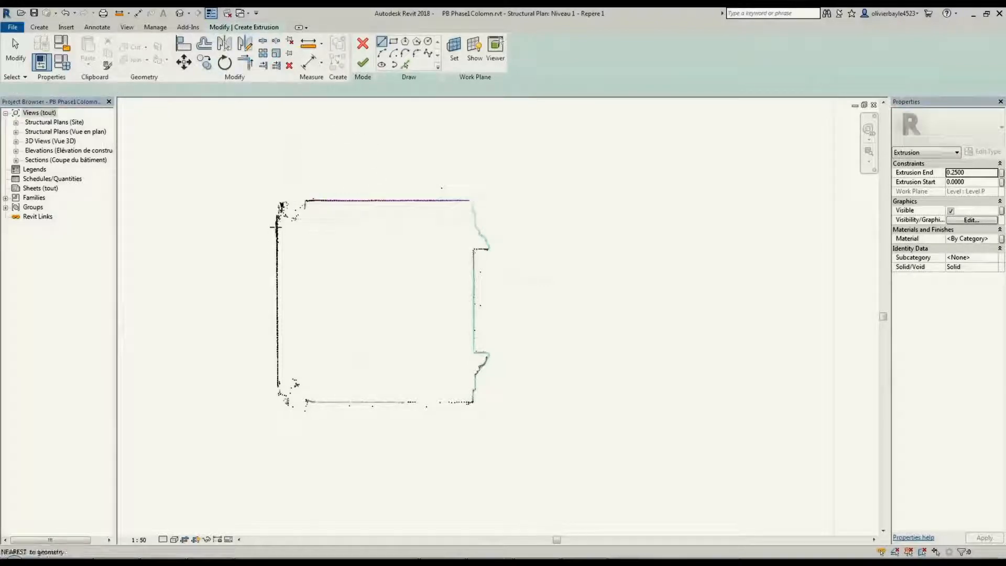
pyautogui.click(277, 224)
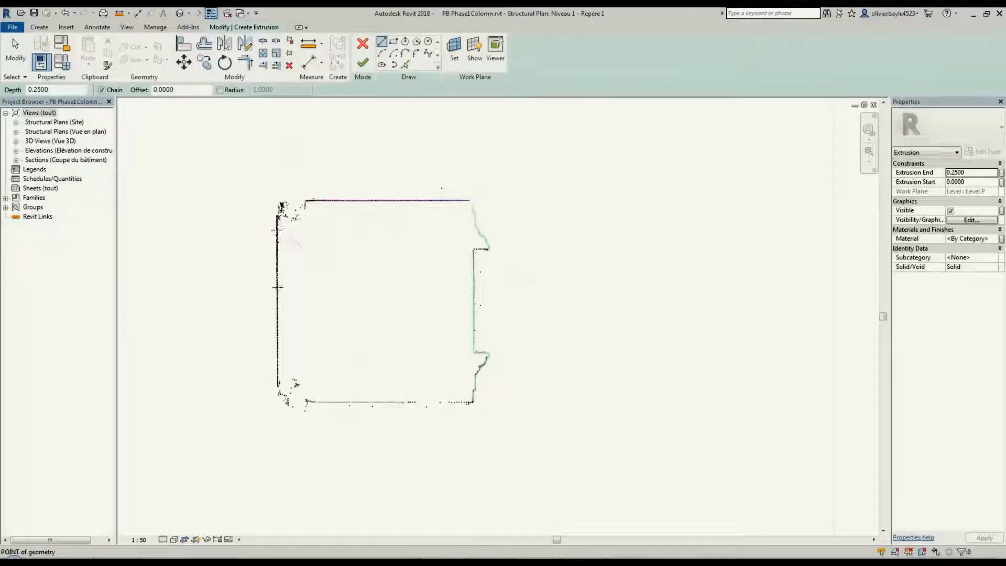
pyautogui.click(276, 381)
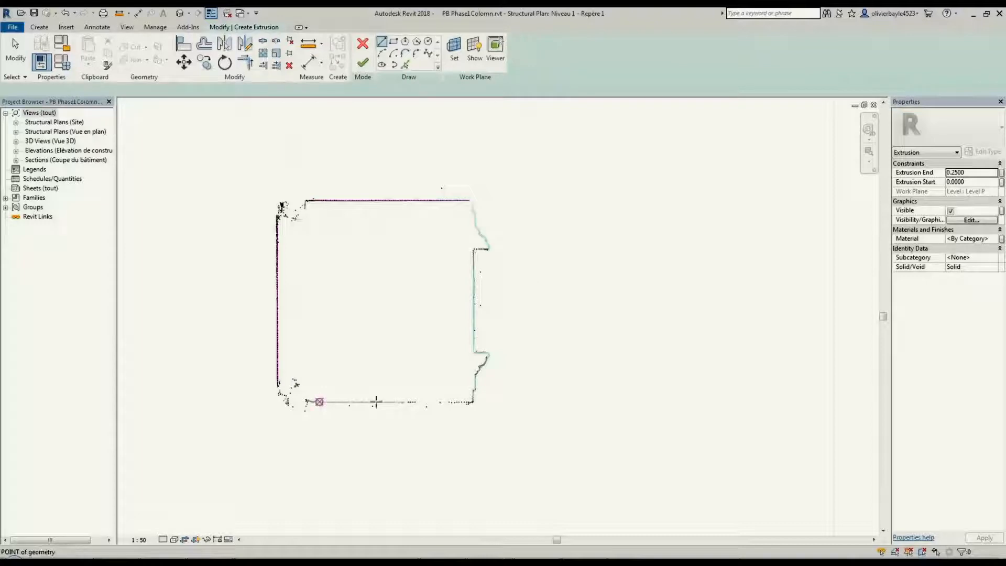
pyautogui.click(319, 402)
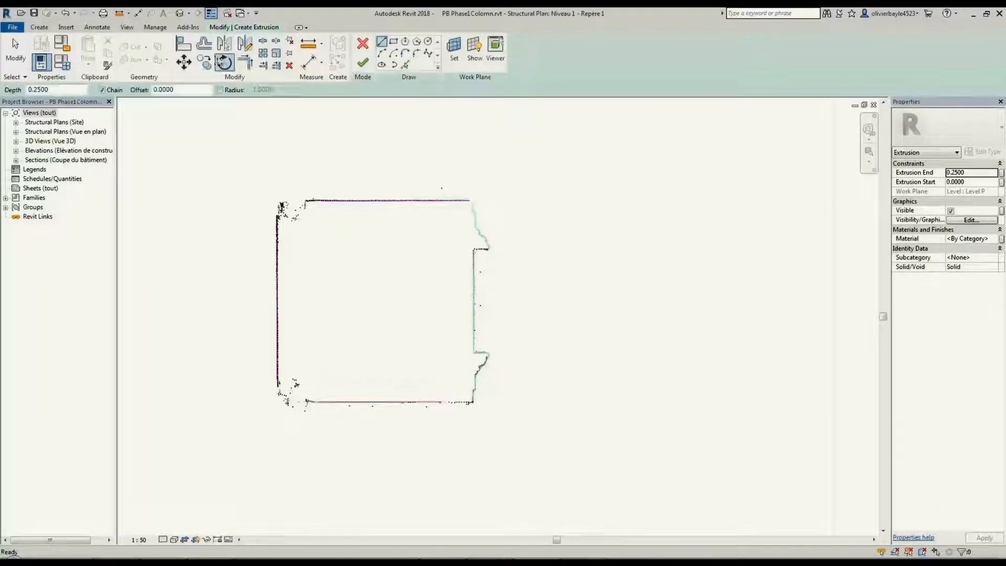
# Trim and extend the pillar's sketch lines to meet at its northwest and southwest corners
pyautogui.click(244, 63)
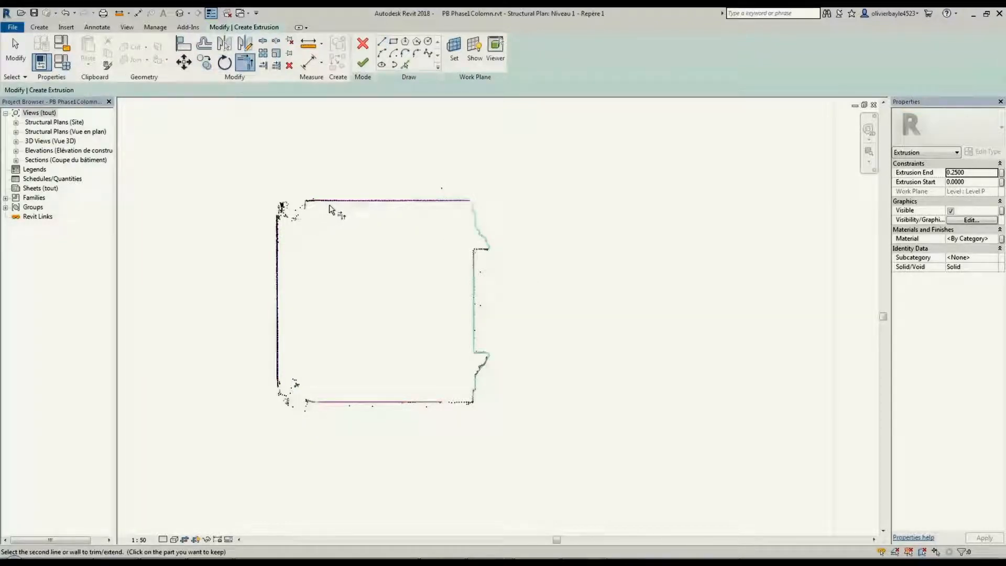
pyautogui.click(282, 364)
pyautogui.click(316, 404)
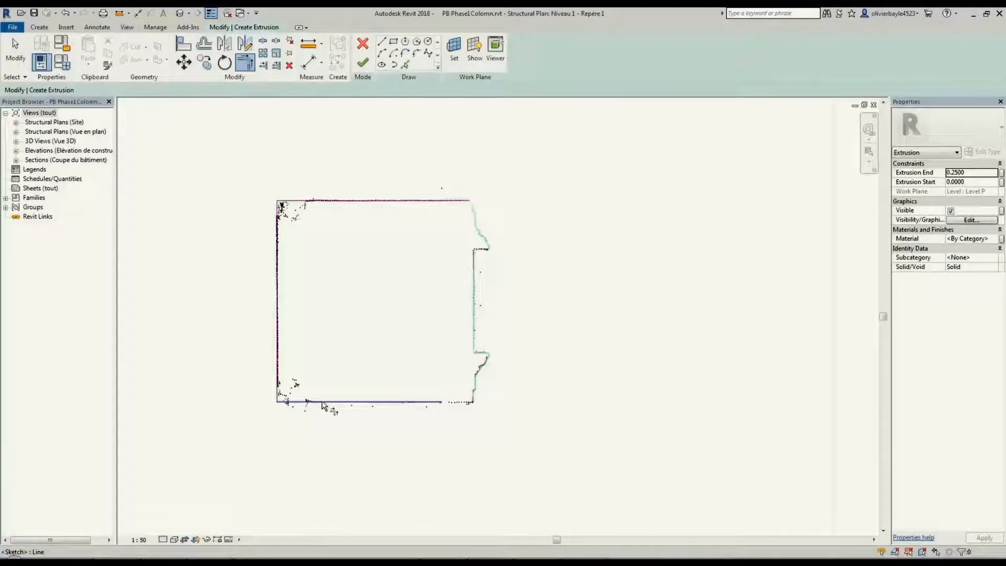
# Sketch a vertical line about 0.44 long along the scanned pillar's east face, between the two mouldings
pyautogui.click(381, 42)
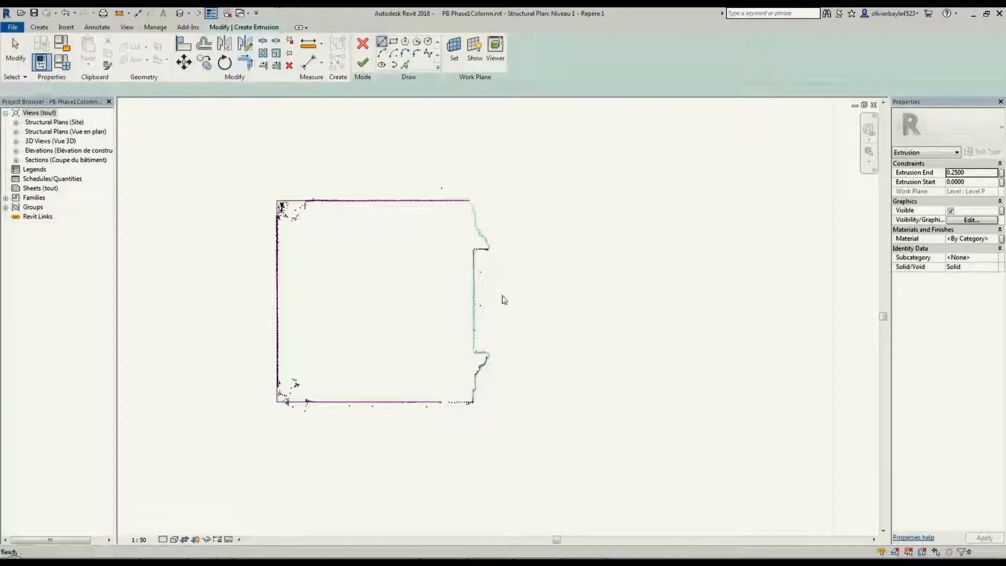
pyautogui.click(474, 259)
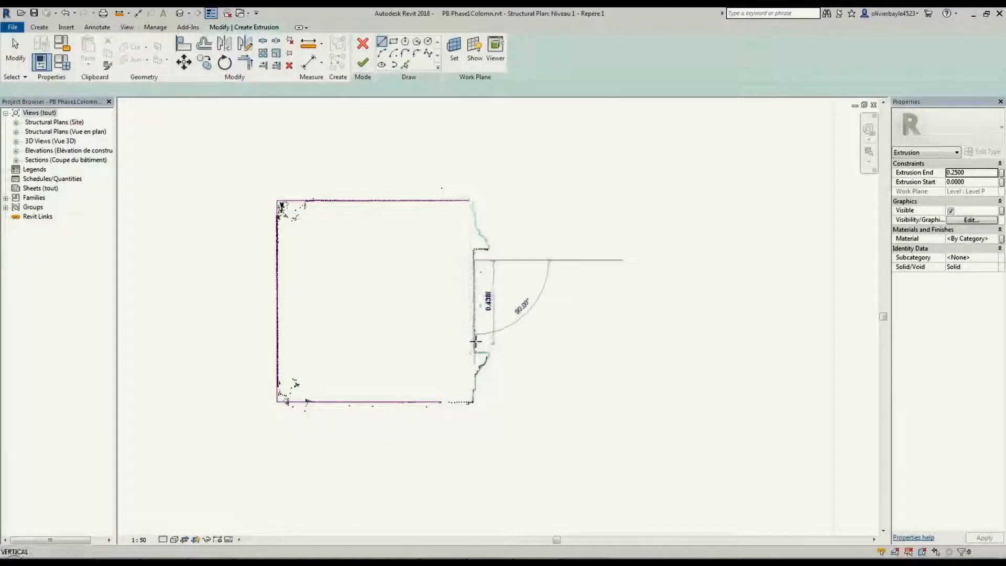
pyautogui.click(475, 342)
pyautogui.press('Escape')
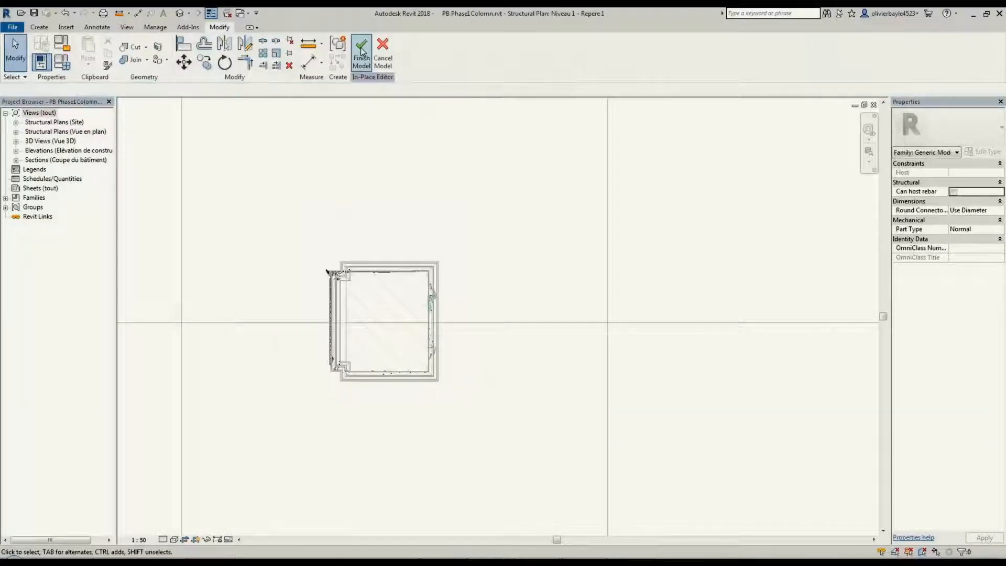
# Finish the in-place pillar model and tile all open views of the project
pyautogui.click(363, 49)
pyautogui.press('Return')
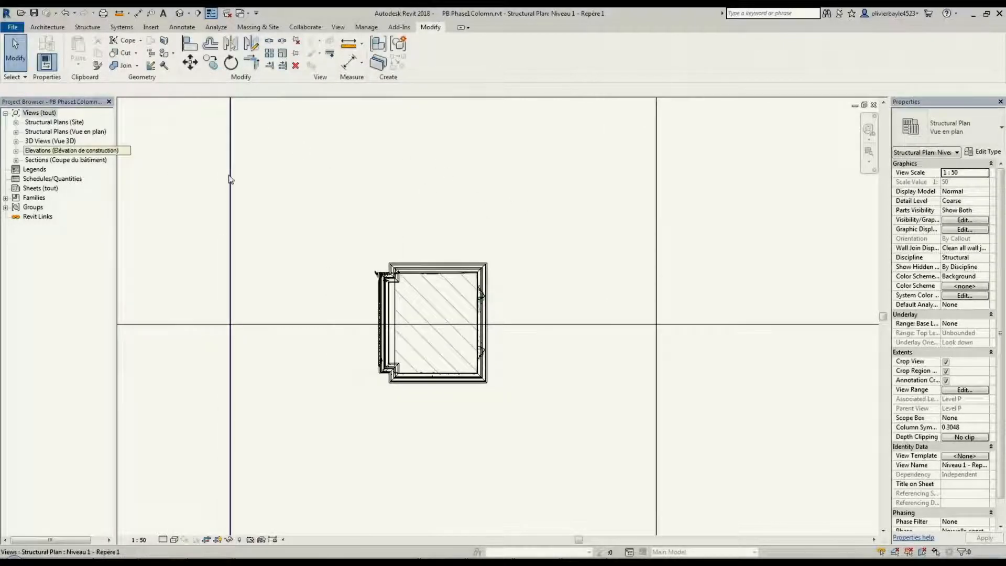
pyautogui.press('w')
pyautogui.press('t')
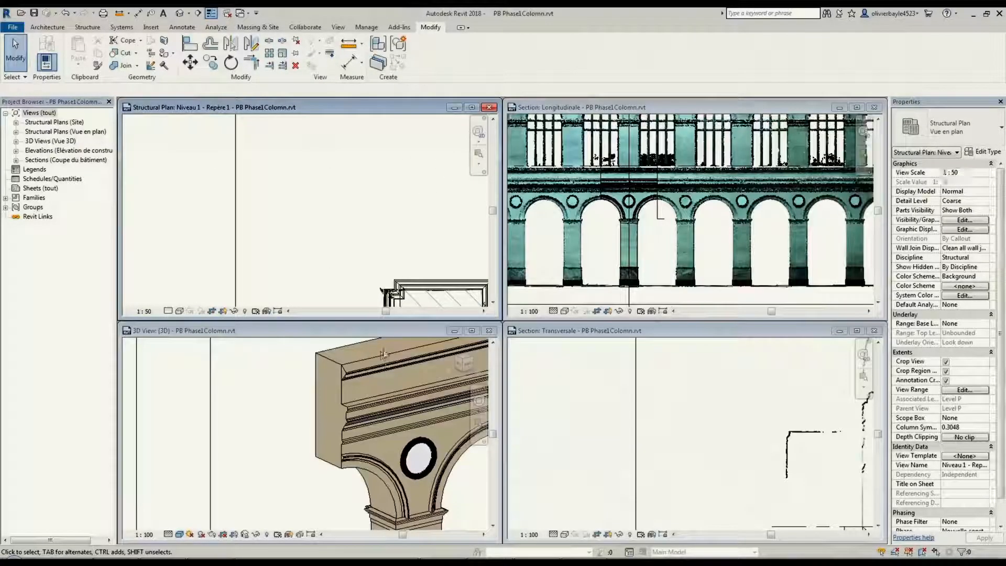
# Reframe the tiled 3D, transverse section, longitudinal section and plan views around the modelled pillar and the building
pyautogui.click(337, 404)
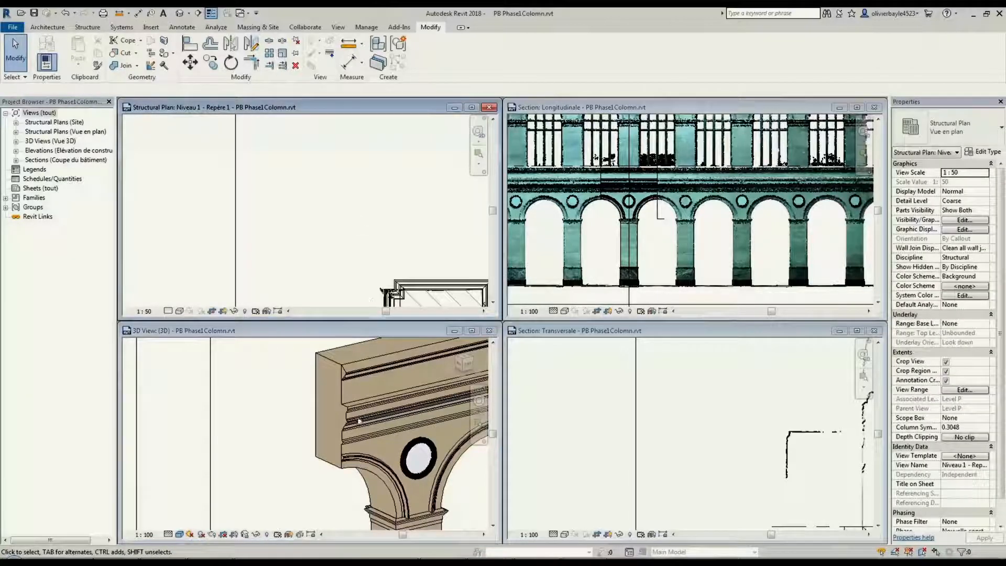
pyautogui.scroll(-5, 355, 427)
pyautogui.moveTo(355, 427); pyautogui.dragTo(344, 421, button='middle')
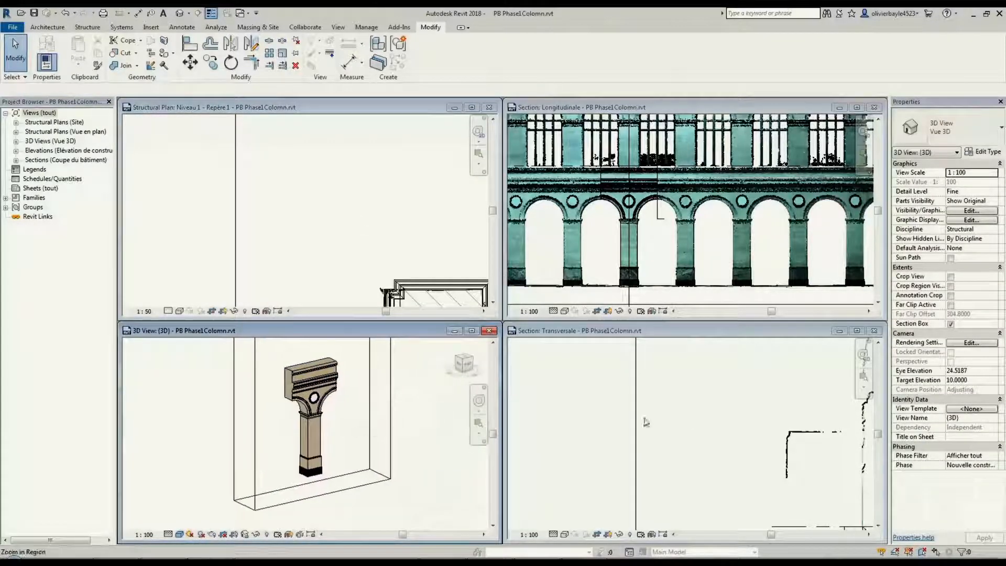
pyautogui.click(741, 414)
pyautogui.moveTo(752, 401); pyautogui.dragTo(644, 429, button='middle')
pyautogui.scroll(-5, 657, 418)
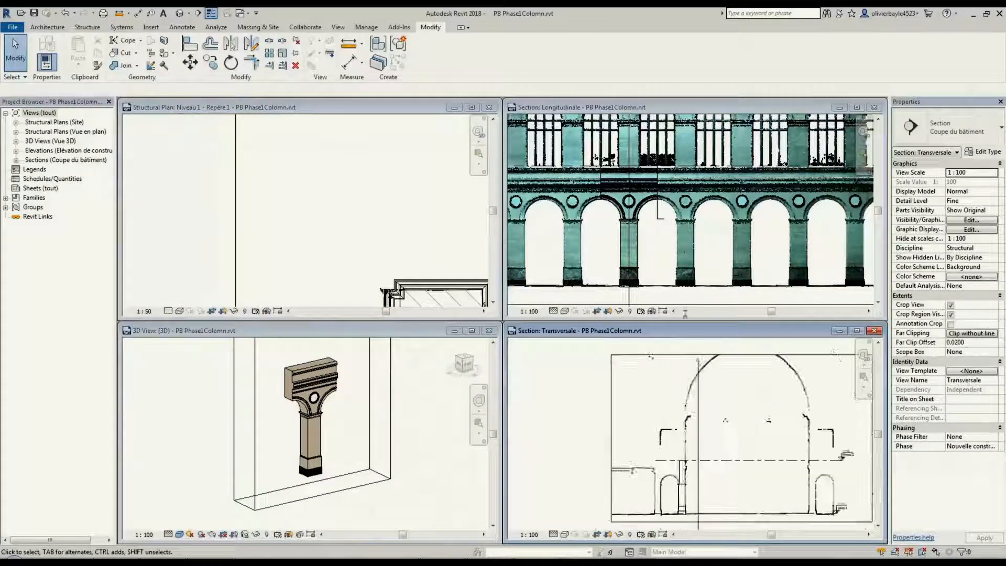
pyautogui.click(686, 267)
pyautogui.scroll(-4, 686, 266)
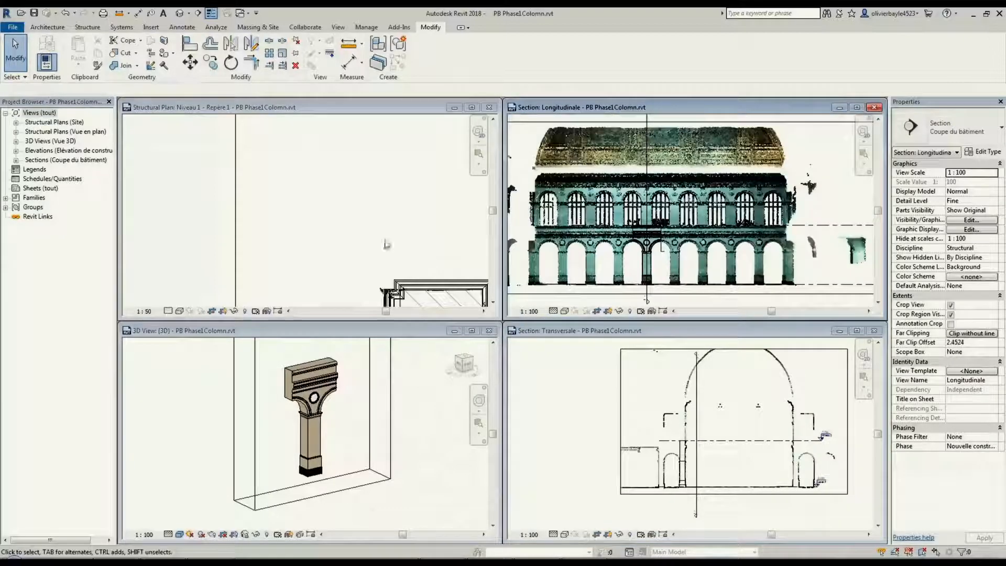
pyautogui.click(299, 194)
pyautogui.moveTo(298, 193); pyautogui.dragTo(282, 144, button='middle')
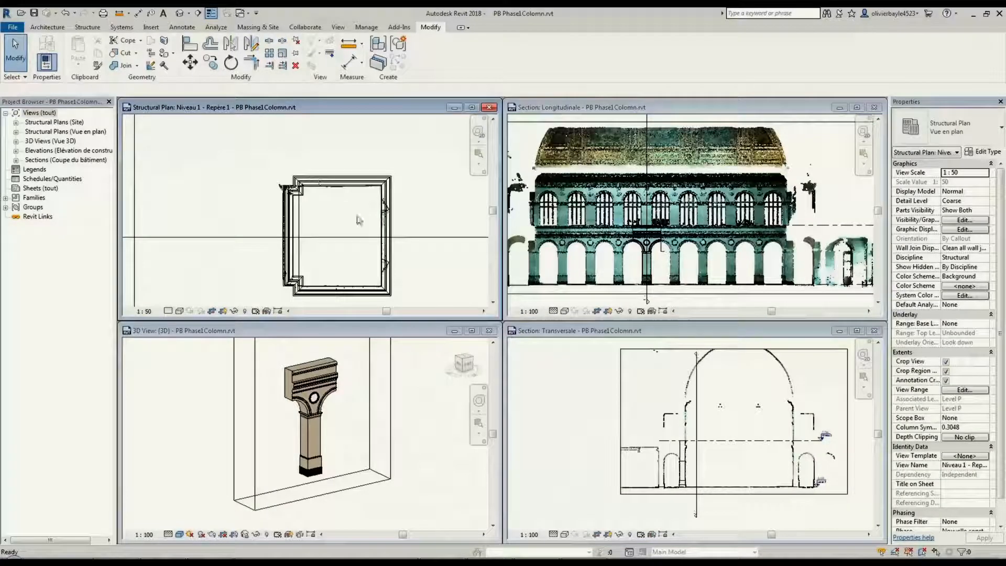
# Maximize the 3D view and open its point cloud visibility settings
pyautogui.click(471, 330)
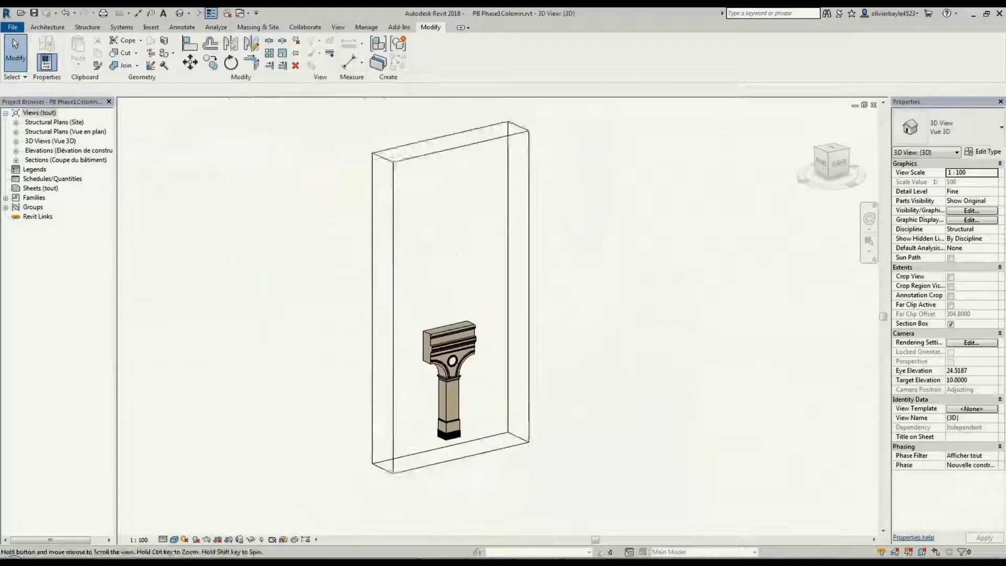
pyautogui.press('v')
pyautogui.press('g')
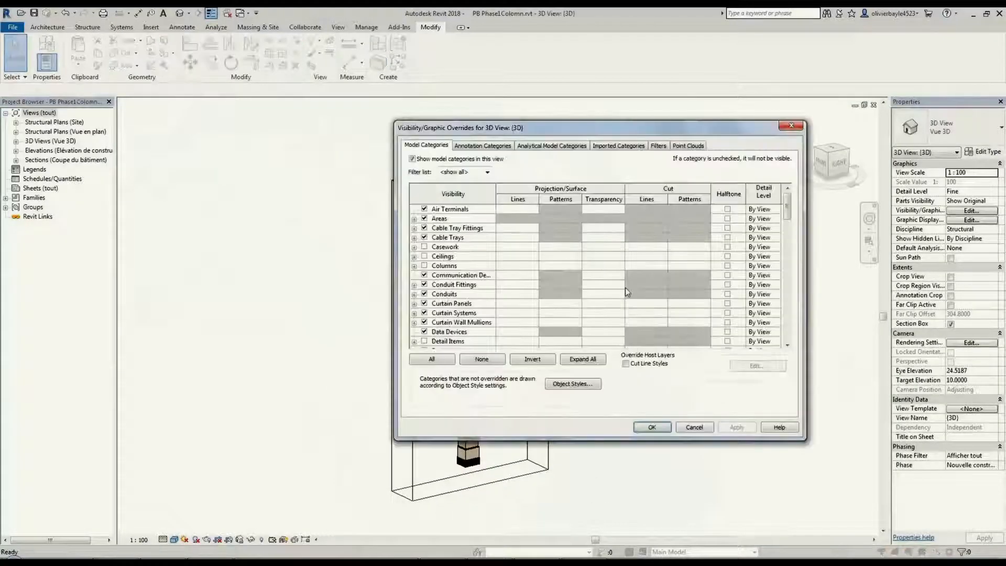
pyautogui.click(688, 146)
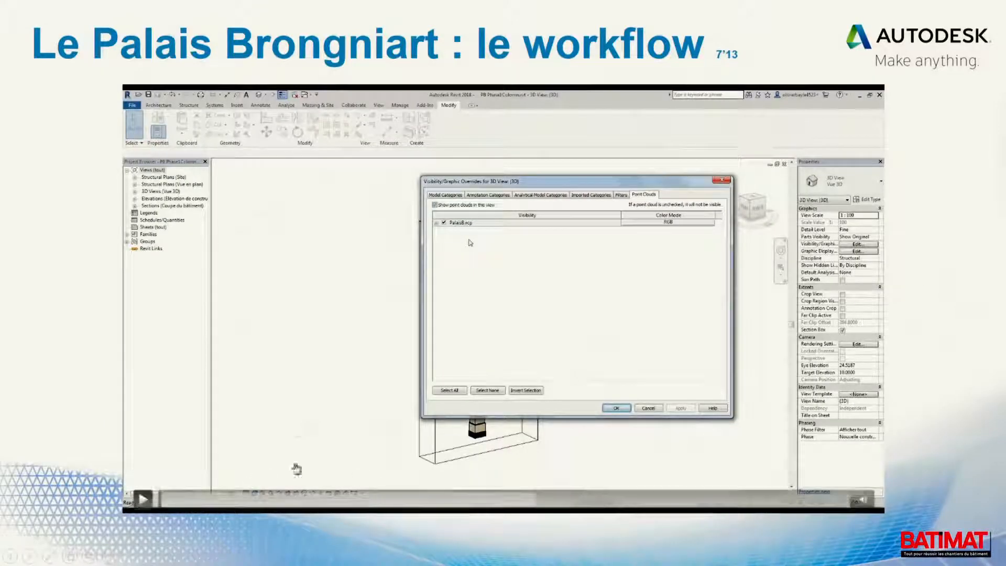
# Leave the slideshow for the PB Phase8Final project in Revit and view the complete building model from the front
pyautogui.press('Escape')
pyautogui.click(273, 555)
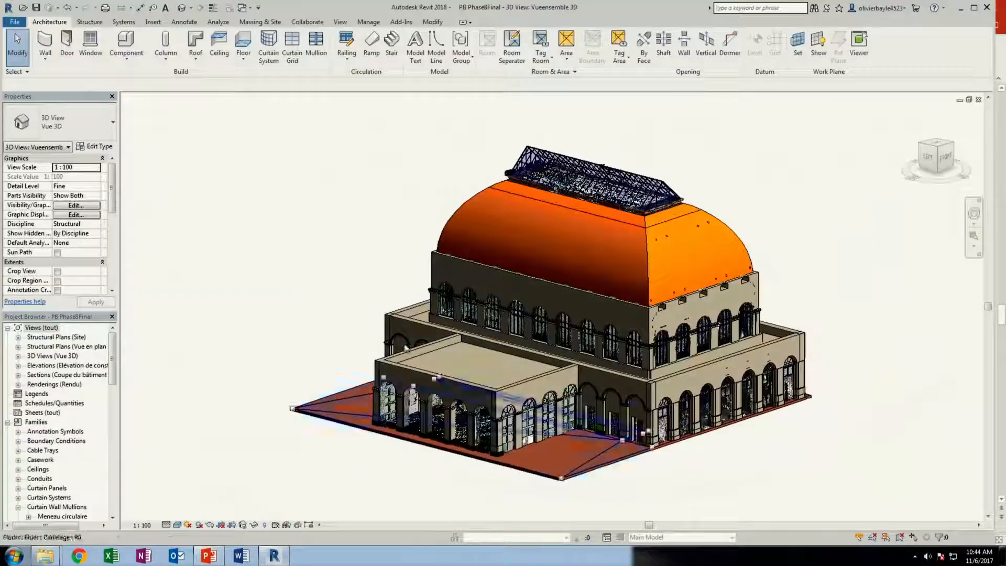
pyautogui.keyDown('shift'); pyautogui.moveTo(471, 314); pyautogui.dragTo(575, 339, button='middle'); pyautogui.keyUp('shift')
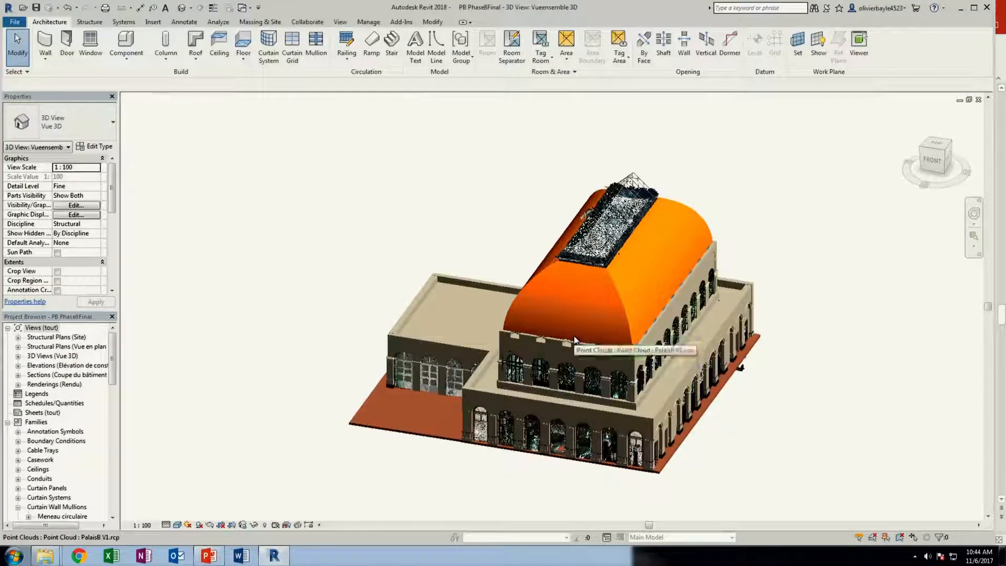
# Hide all model categories in the Vueensemble 3D view, examine the point cloud alone, and undo the hiding
pyautogui.press('v')
pyautogui.press('g')
pyautogui.click(314, 151)
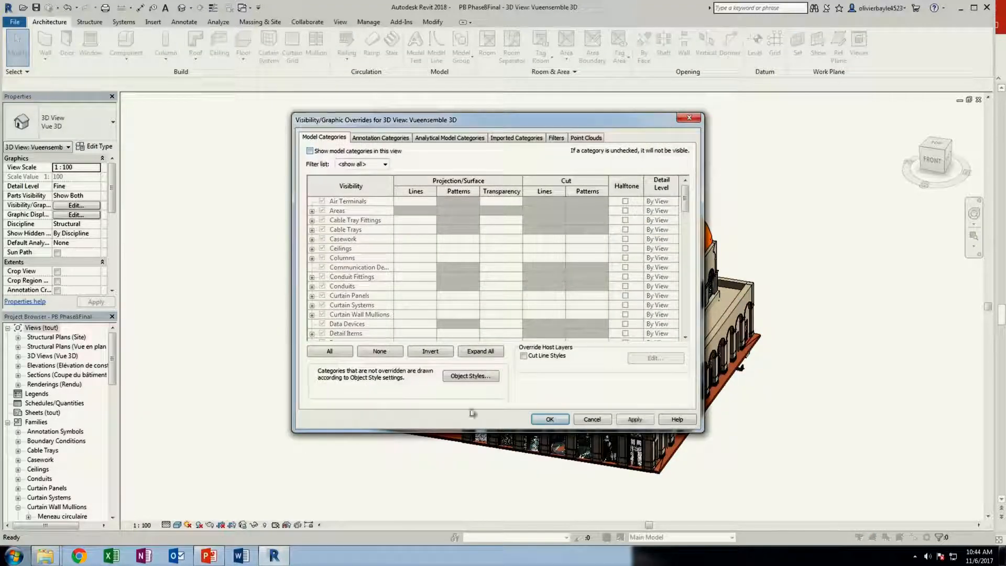
pyautogui.click(545, 423)
pyautogui.keyDown('shift'); pyautogui.moveTo(542, 409); pyautogui.dragTo(666, 400, button='middle'); pyautogui.keyUp('shift')
pyautogui.keyDown('shift'); pyautogui.moveTo(614, 374); pyautogui.dragTo(474, 377, button='middle'); pyautogui.keyUp('shift')
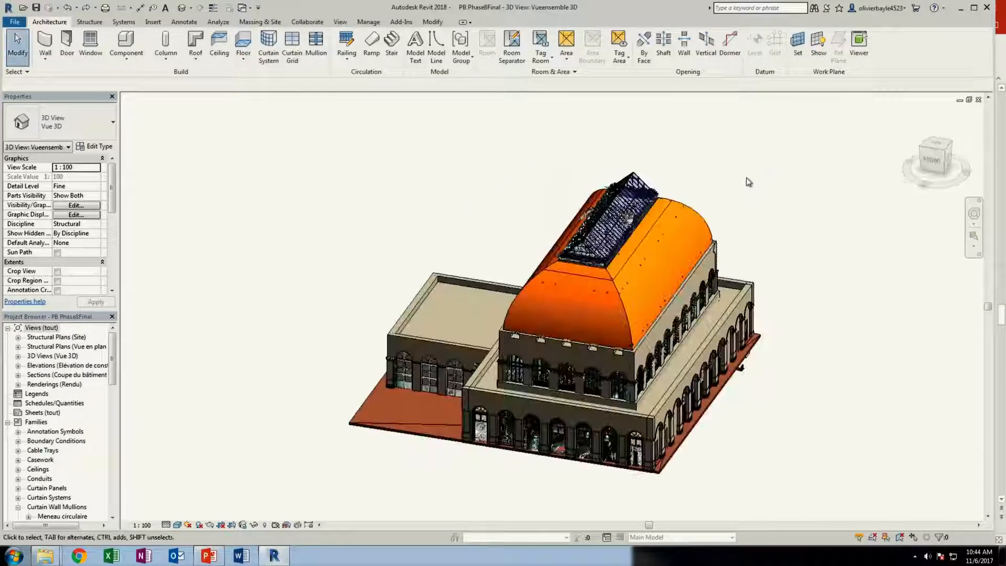
pyautogui.rightClick(748, 182)
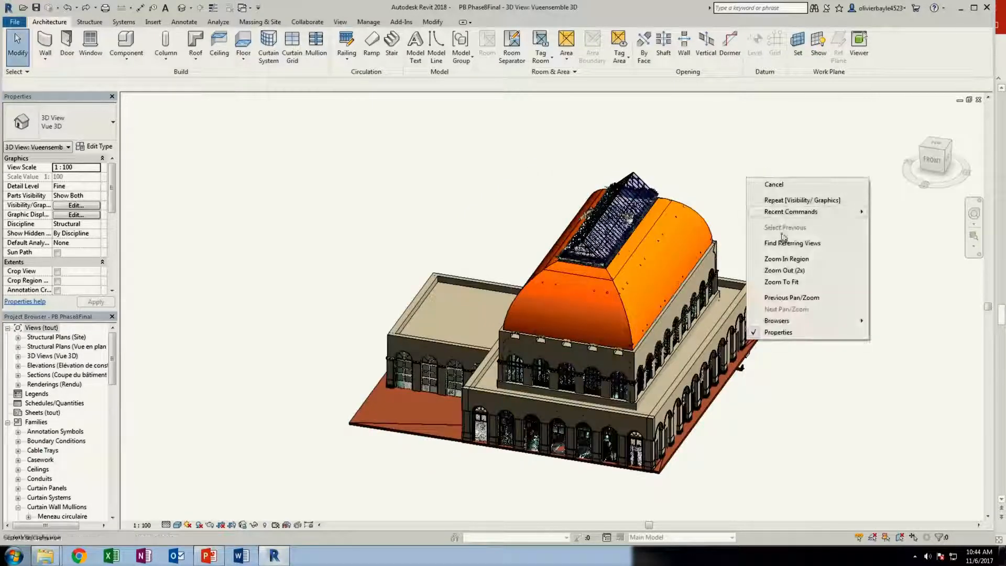
pyautogui.click(761, 160)
# Turn off the display of point clouds in the Vueensemble 3D view and examine the modelled arched windows up close
pyautogui.press('v')
pyautogui.press('g')
pyautogui.click(586, 137)
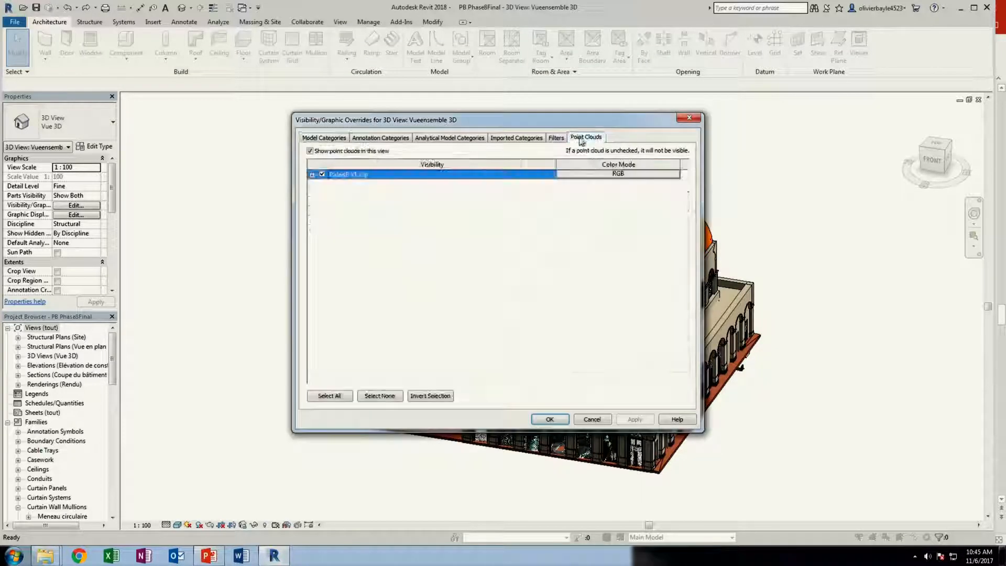
pyautogui.click(309, 151)
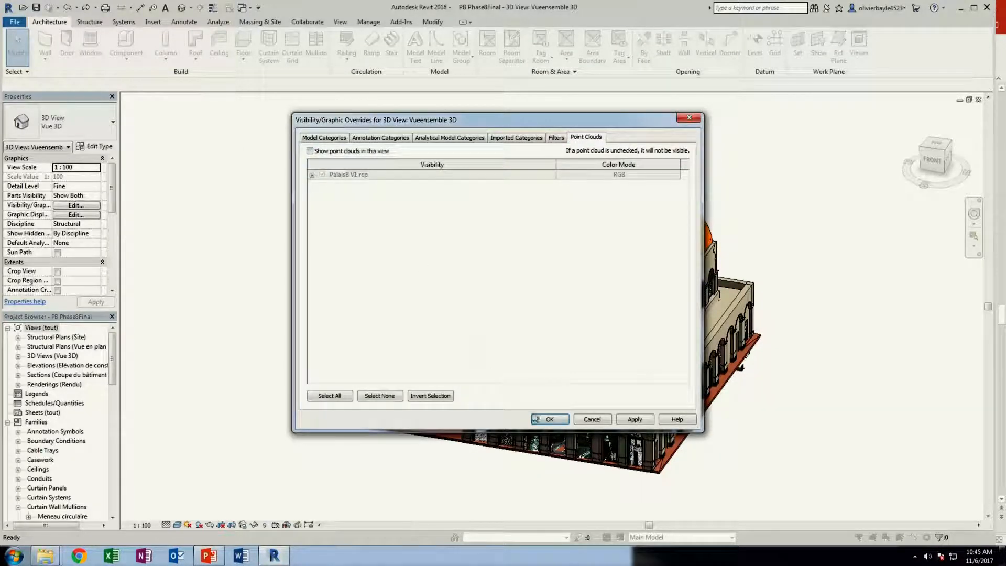
pyautogui.click(548, 417)
pyautogui.keyDown('shift'); pyautogui.moveTo(255, 294); pyautogui.dragTo(516, 358, button='middle'); pyautogui.keyUp('shift')
pyautogui.scroll(2, 516, 358)
pyautogui.scroll(5, 621, 278)
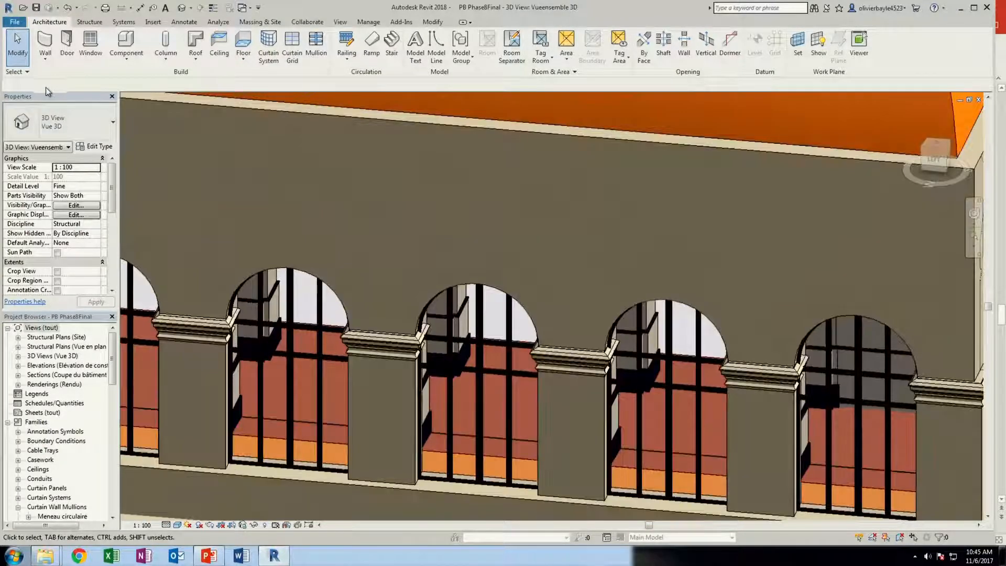
# Dock the Properties palette on the side opposite the Project Browser and maximize the Revit window
pyautogui.moveTo(43, 98); pyautogui.dragTo(890, 97)
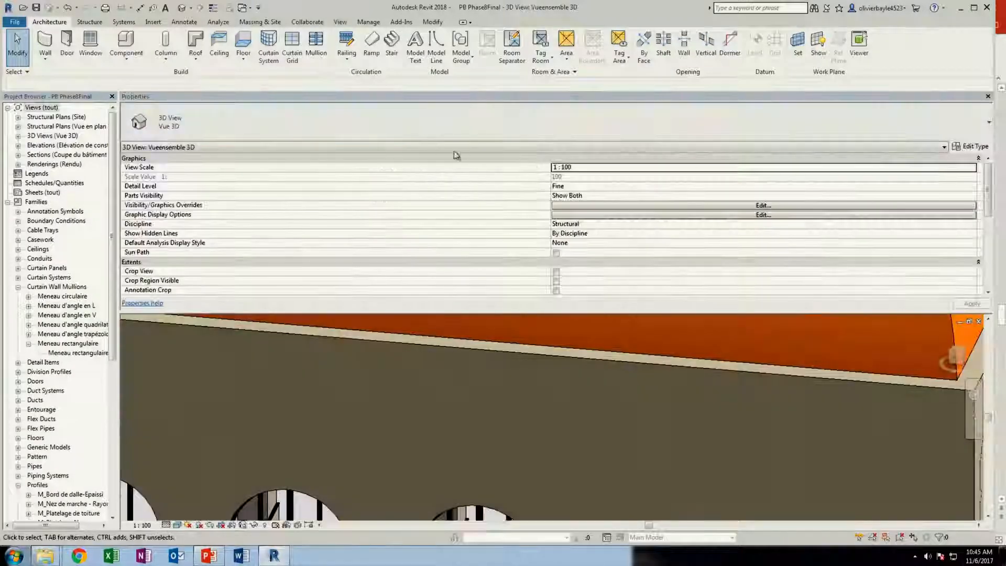
pyautogui.moveTo(421, 97); pyautogui.dragTo(1003, 199)
pyautogui.click(974, 8)
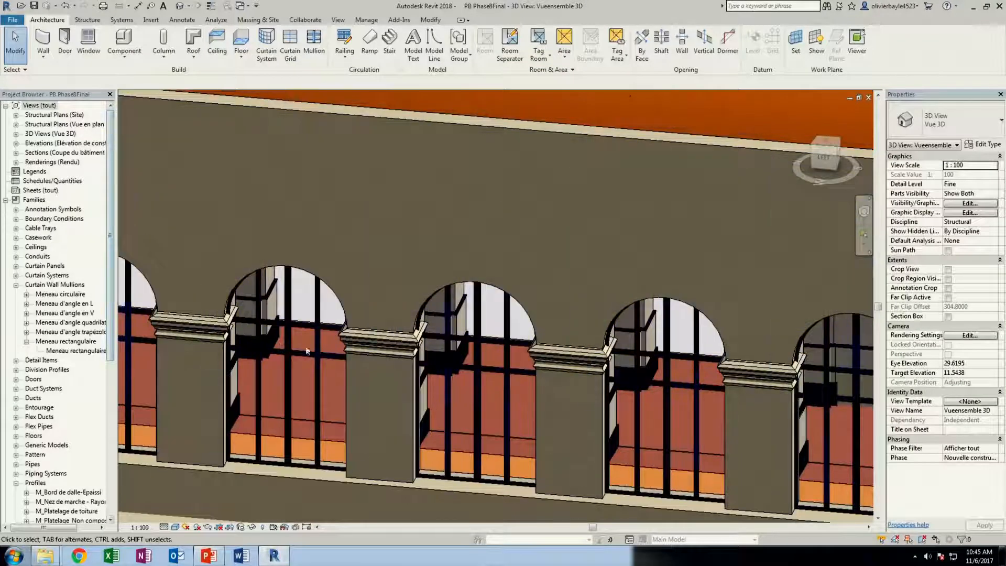
# Expand the project's elevations and renderings, and view the first listed rendering and the Vue Horloge rendering
pyautogui.click(5, 199)
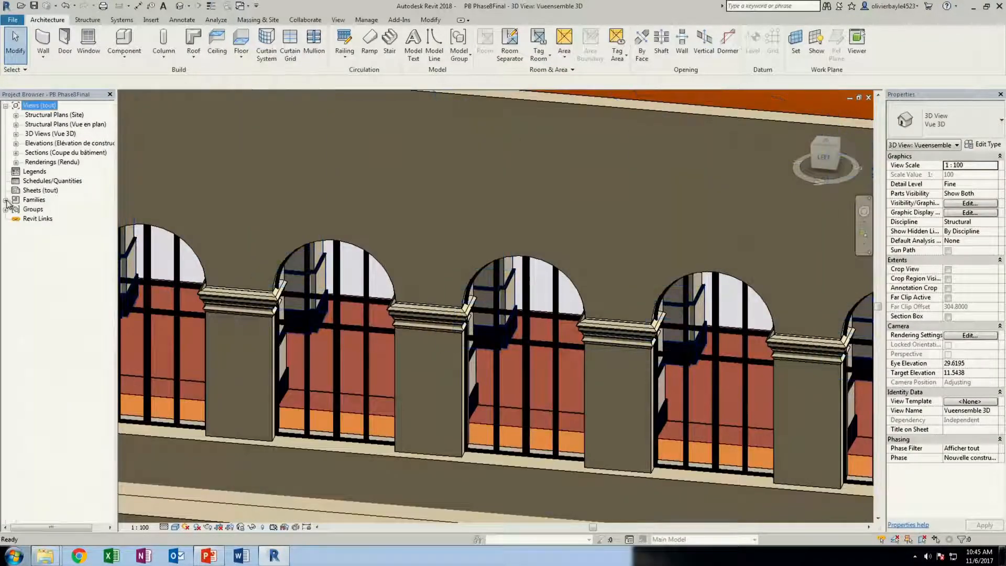
pyautogui.click(16, 143)
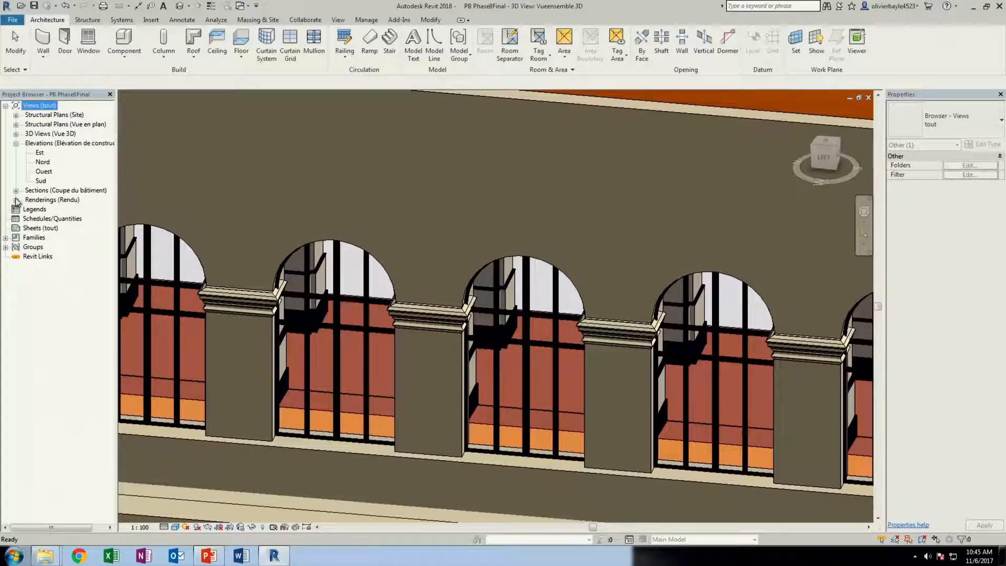
pyautogui.click(16, 200)
pyautogui.doubleClick(53, 209)
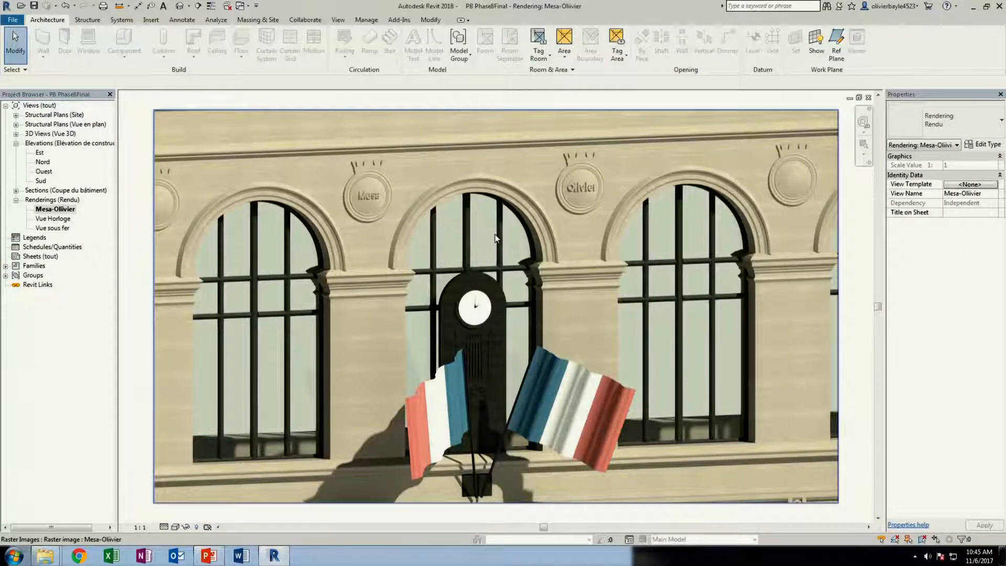
pyautogui.doubleClick(52, 219)
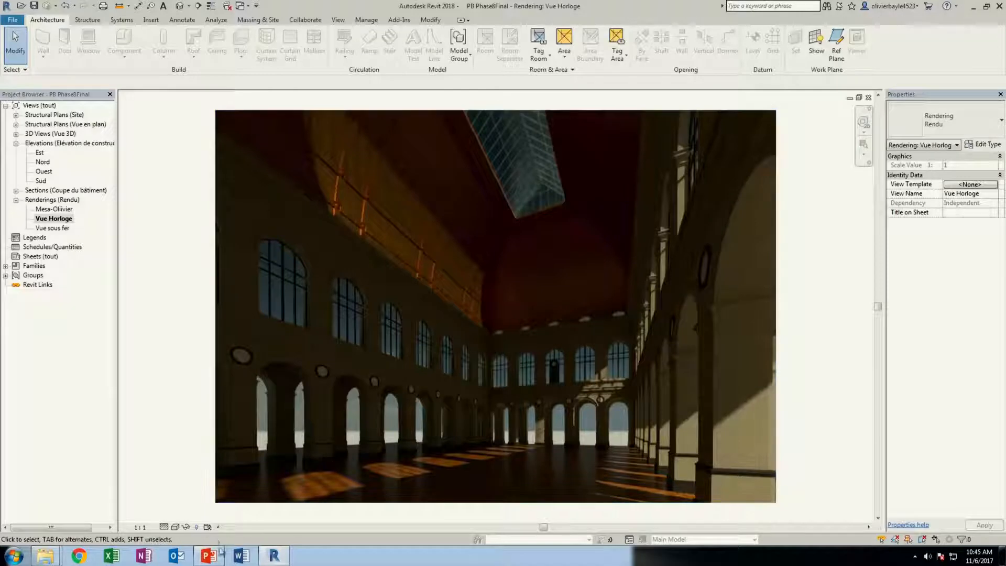
# Return to the slideshow and use Go Live to save and send the {3D} view of PB Phase9Final.0004 to Autodesk Live
pyautogui.hotkey('alt', 'Tab')
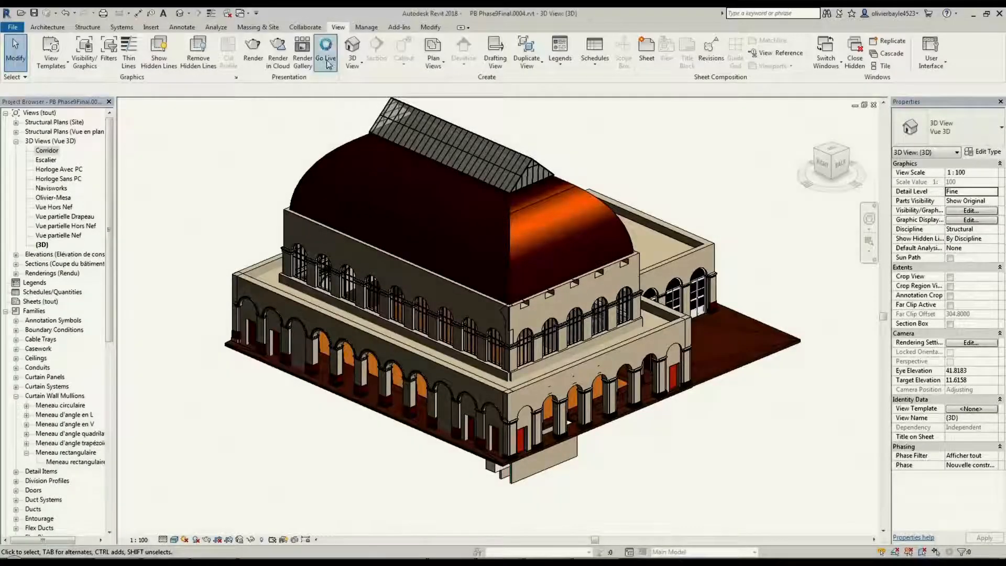
pyautogui.click(327, 60)
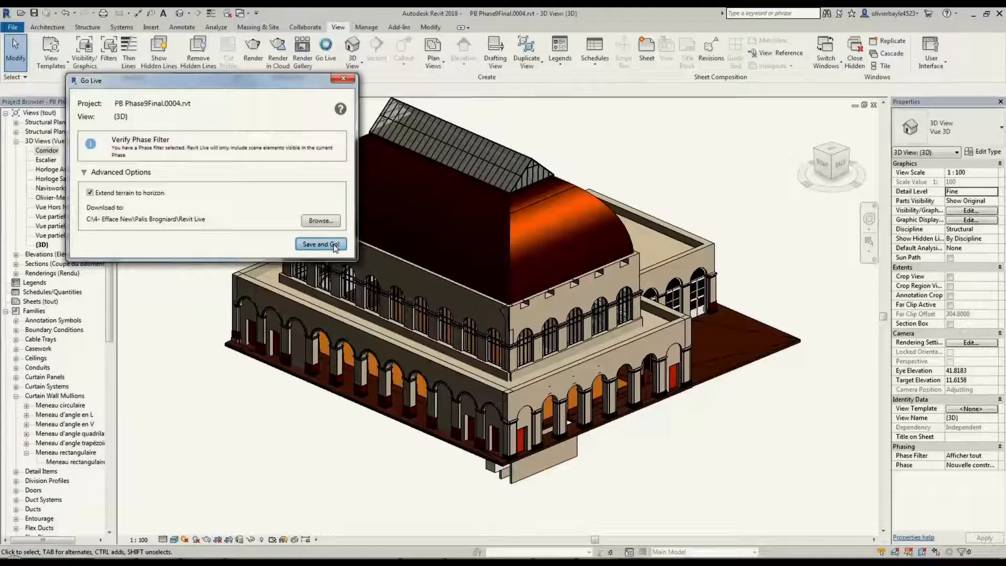
pyautogui.click(334, 245)
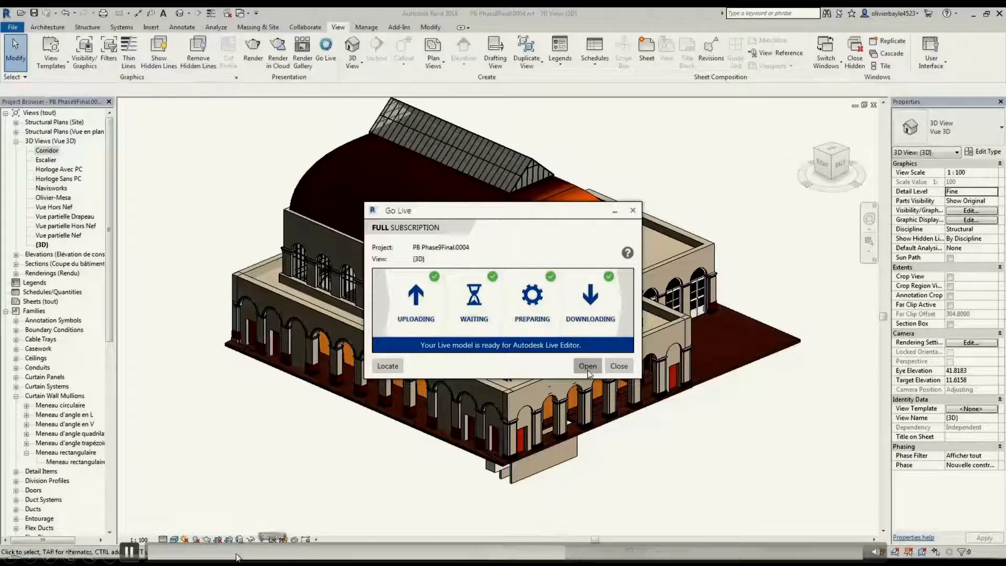
pyautogui.click(129, 551)
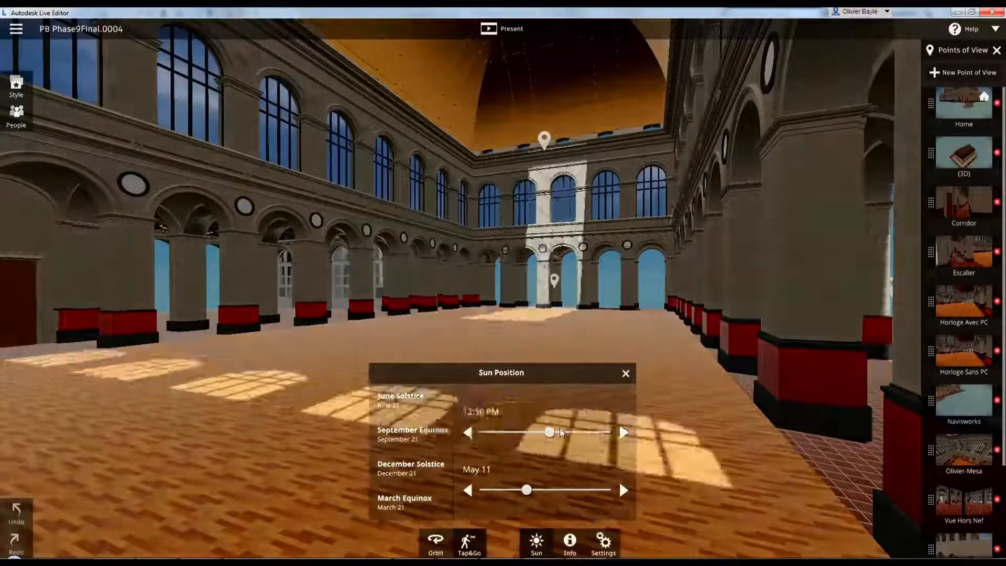
# In Autodesk Live Editor, set the sun's time to 09:15 PM and inspect the BIM information of the nave's pillar row
pyautogui.moveTo(594, 430); pyautogui.dragTo(596, 430)
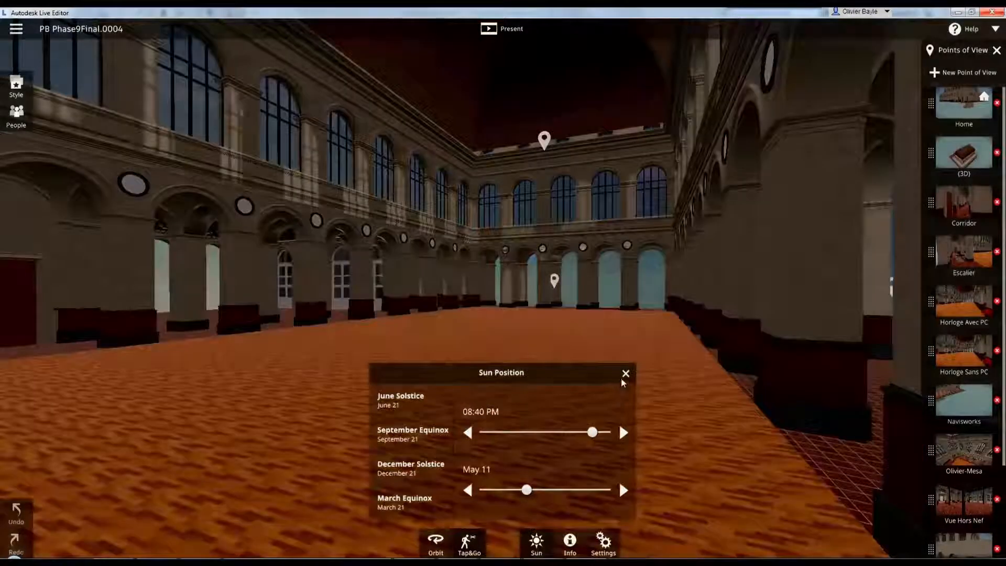
pyautogui.click(571, 543)
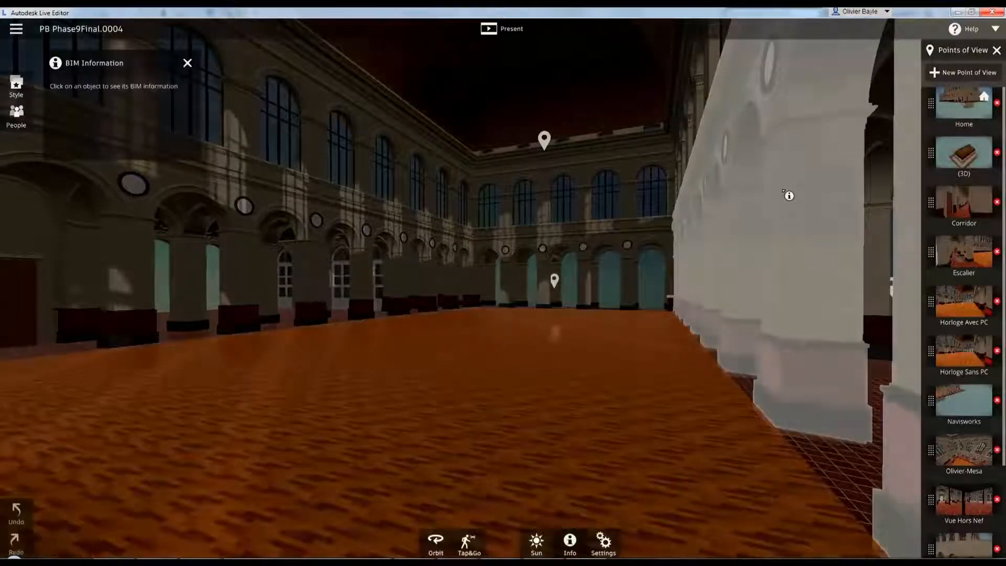
pyautogui.click(789, 200)
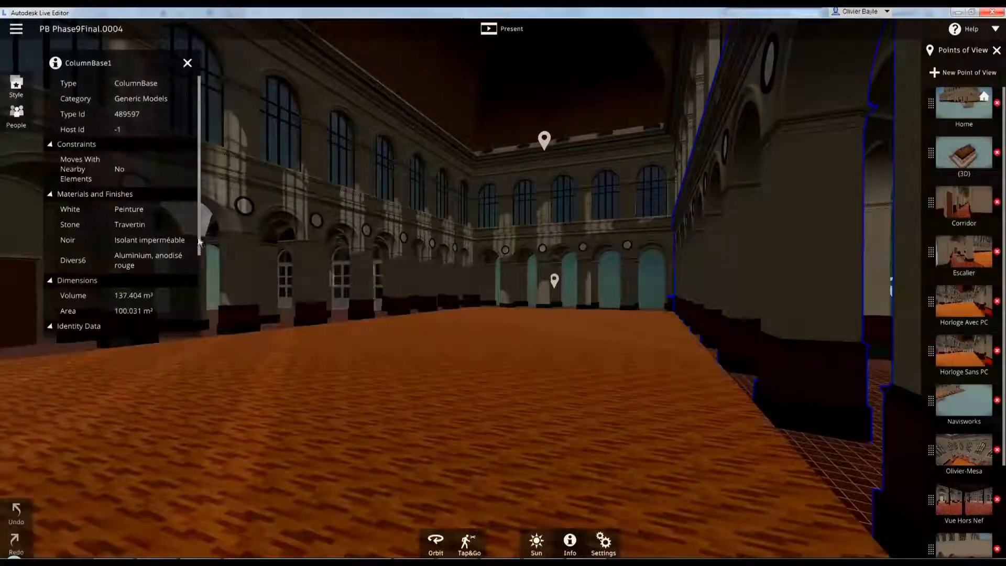
pyautogui.click(187, 63)
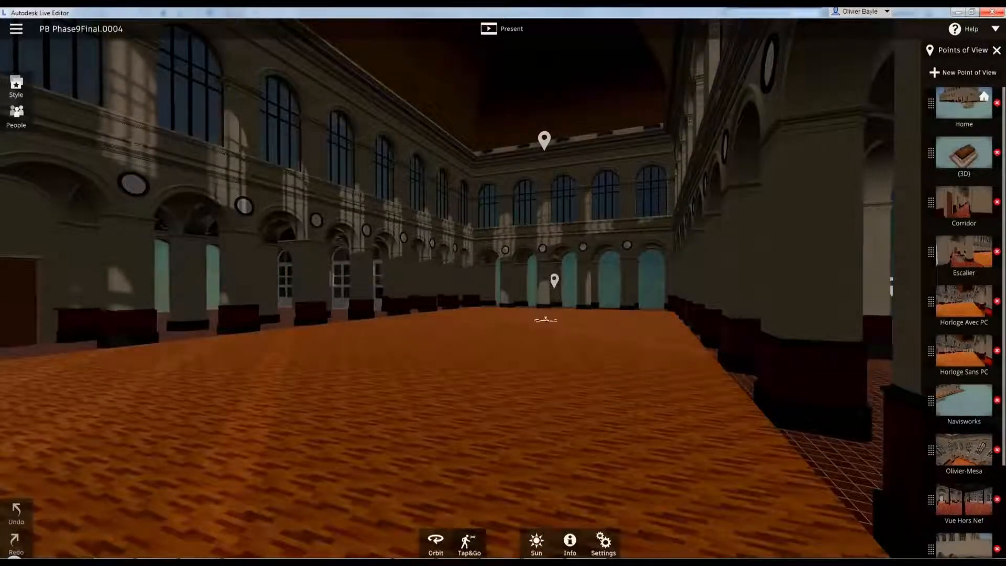
# Walk across the nave, recall the Vue Hors Nef point of view and look around the hall beside it
pyautogui.click(545, 319)
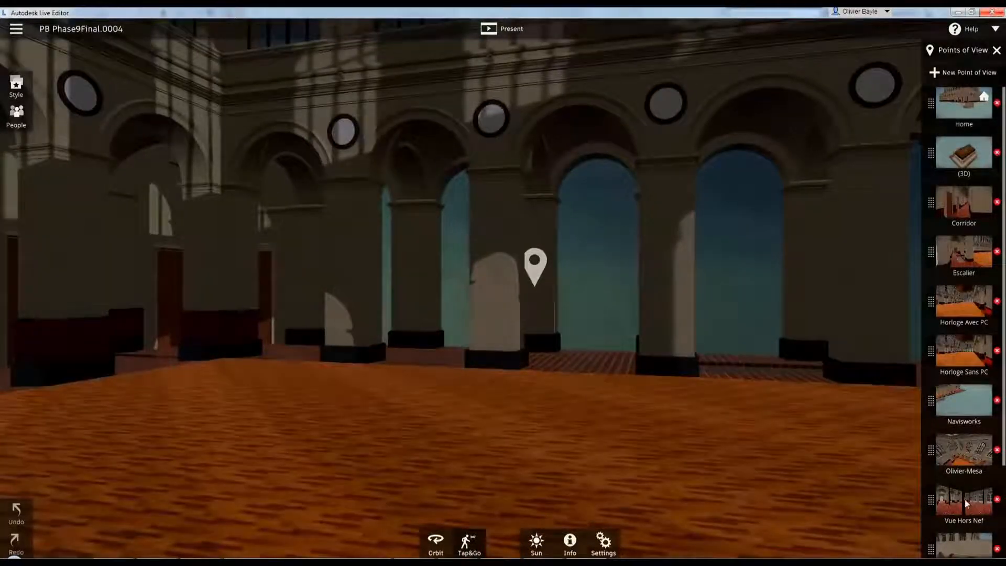
pyautogui.click(964, 498)
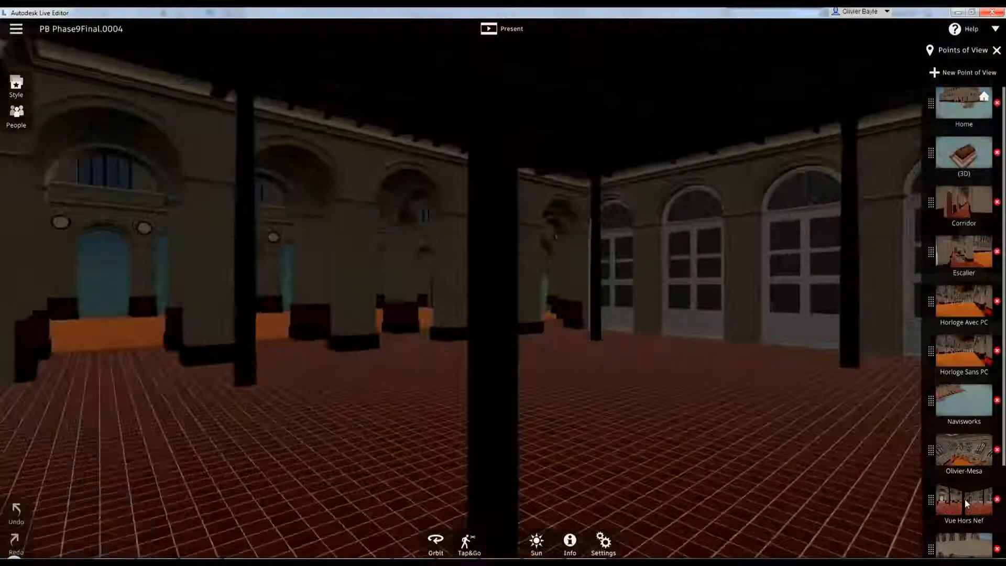
pyautogui.click(645, 390)
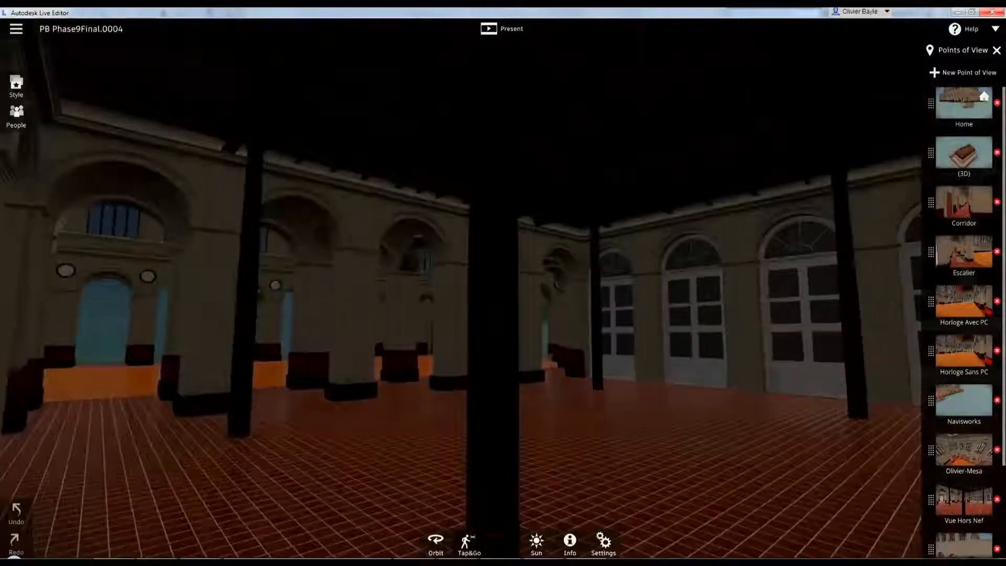
pyautogui.moveTo(645, 390)
pyautogui.mouseDown()
pyautogui.moveTo(717, 445)
pyautogui.moveTo(809, 487)
pyautogui.moveTo(810, 498)
pyautogui.moveTo(776, 516)
pyautogui.moveTo(703, 514)
pyautogui.moveTo(569, 460)
pyautogui.mouseUp()
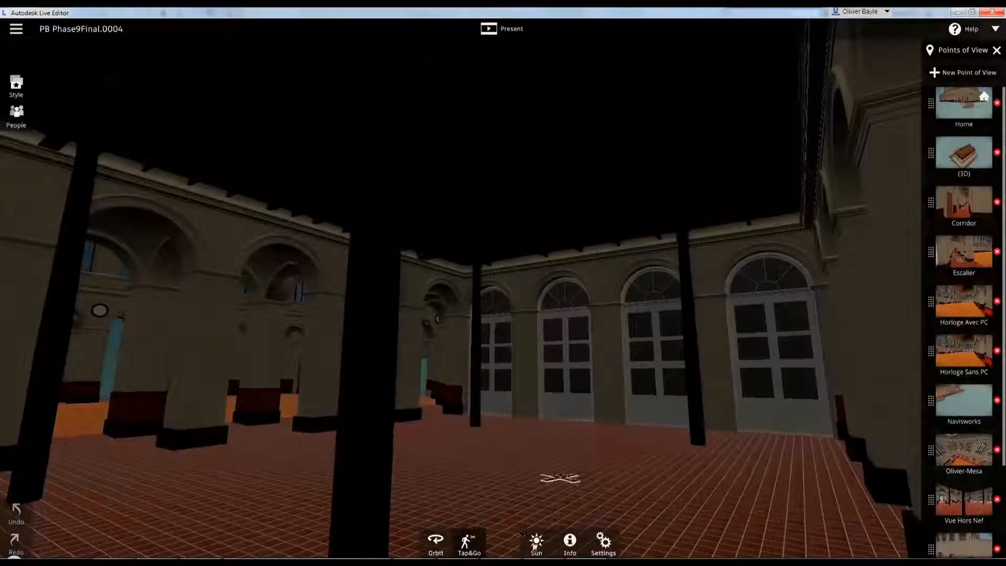
# Set the sun's time to 05:47 PM and open the Set Height option in the view settings
pyautogui.click(536, 542)
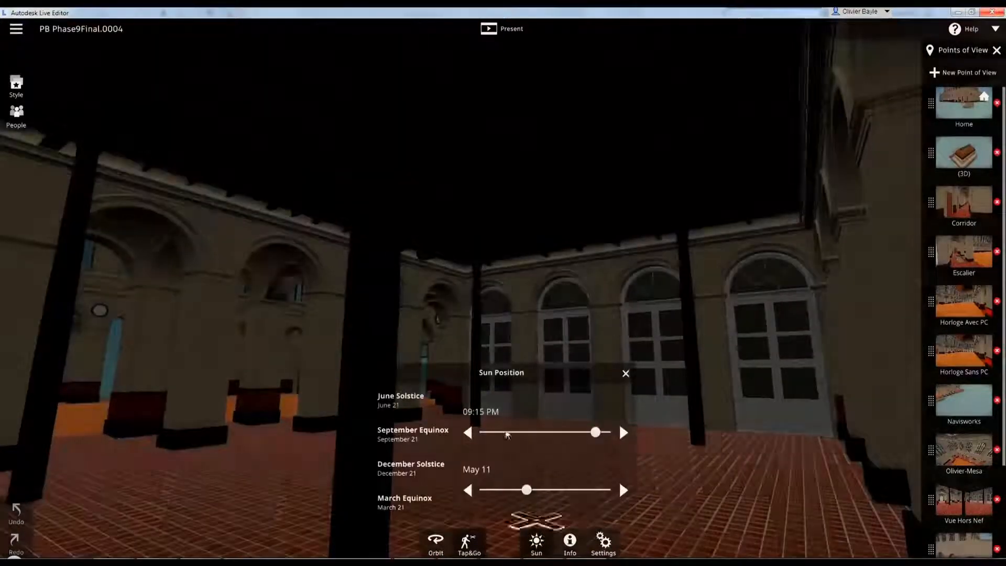
pyautogui.moveTo(592, 430); pyautogui.dragTo(575, 430)
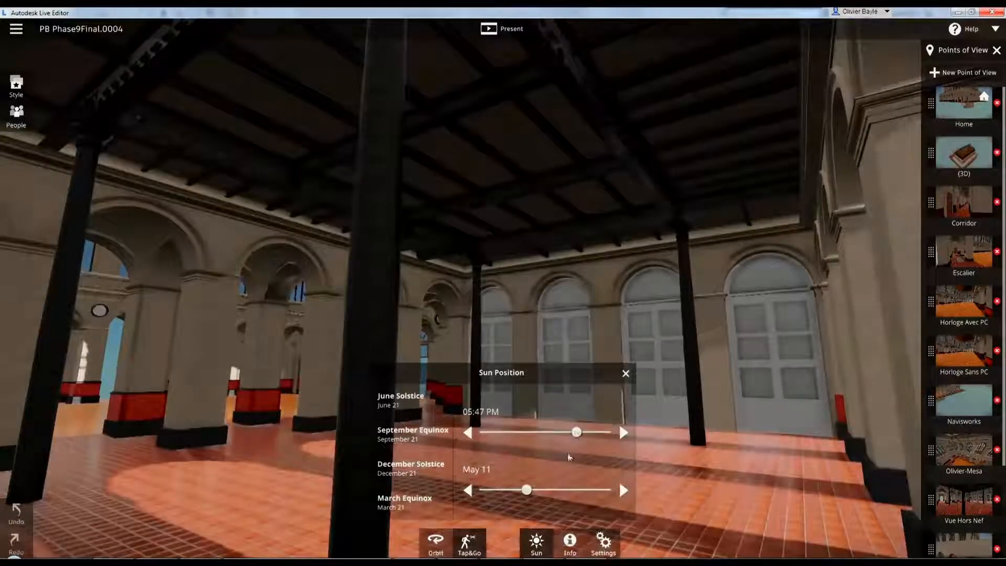
pyautogui.click(537, 547)
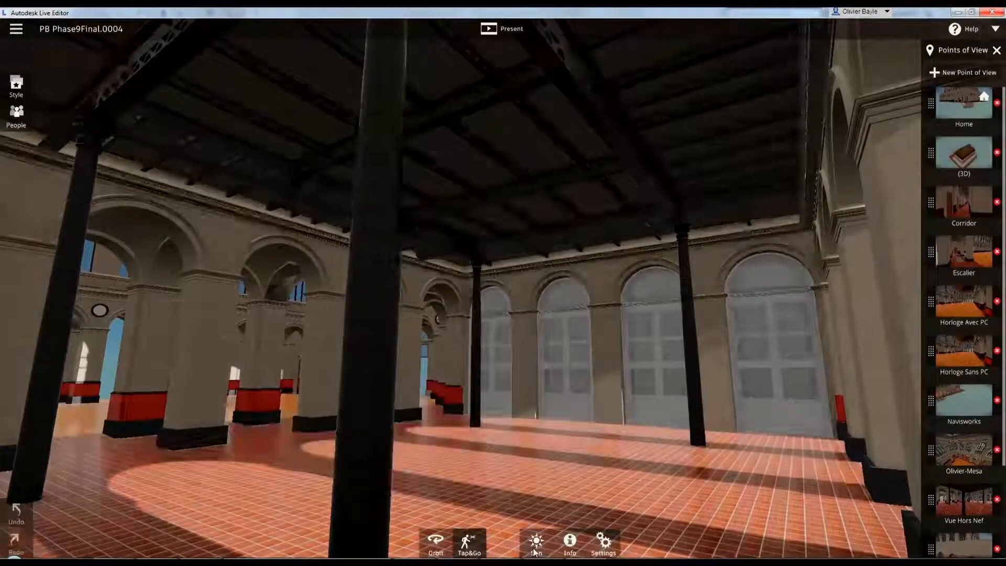
pyautogui.click(604, 547)
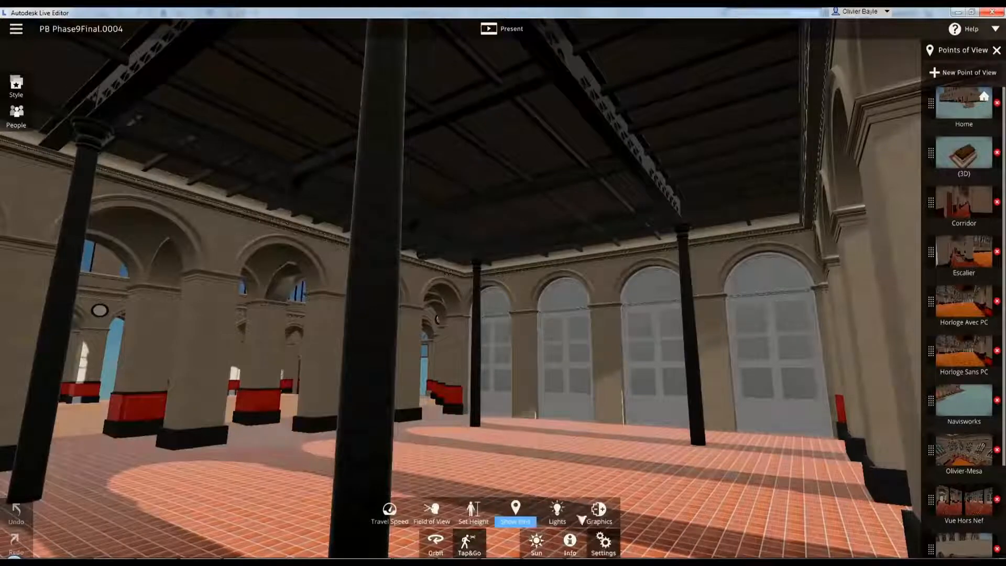
pyautogui.click(480, 520)
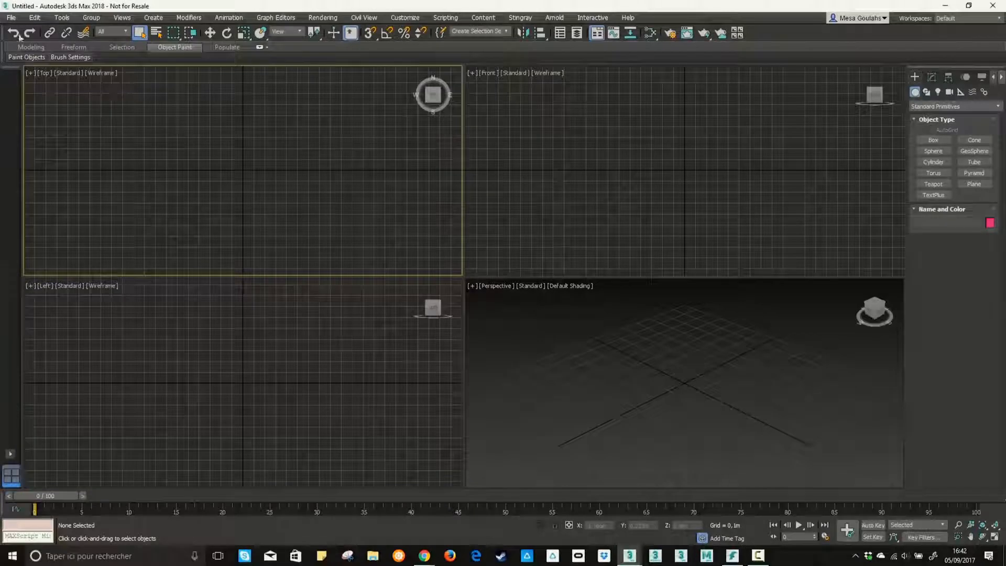
# Switch to 3ds Max and link the Revit model file, attaching it with the Combine By Revit Material preset
pyautogui.click(11, 17)
pyautogui.moveTo(78, 162)
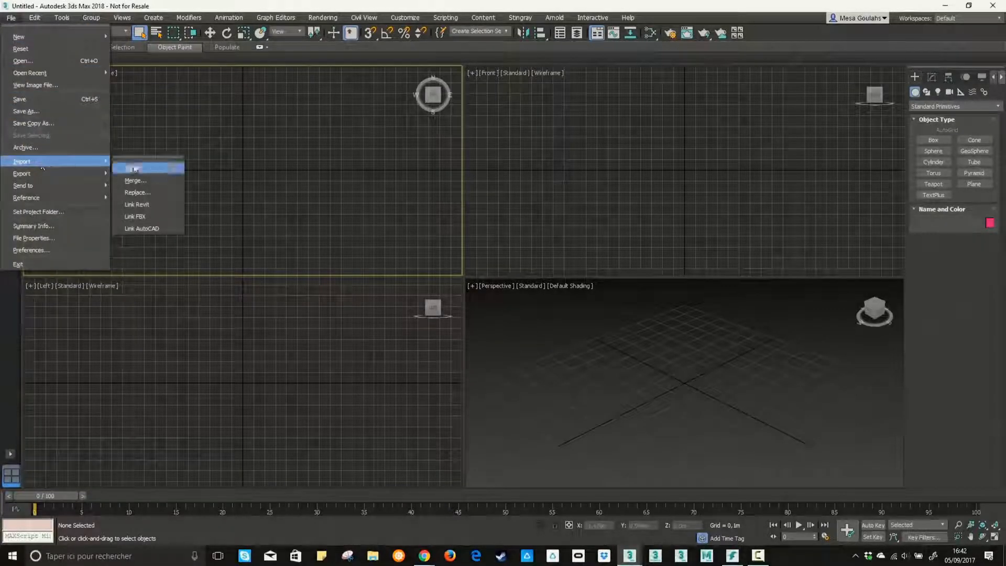
pyautogui.click(139, 203)
pyautogui.click(478, 362)
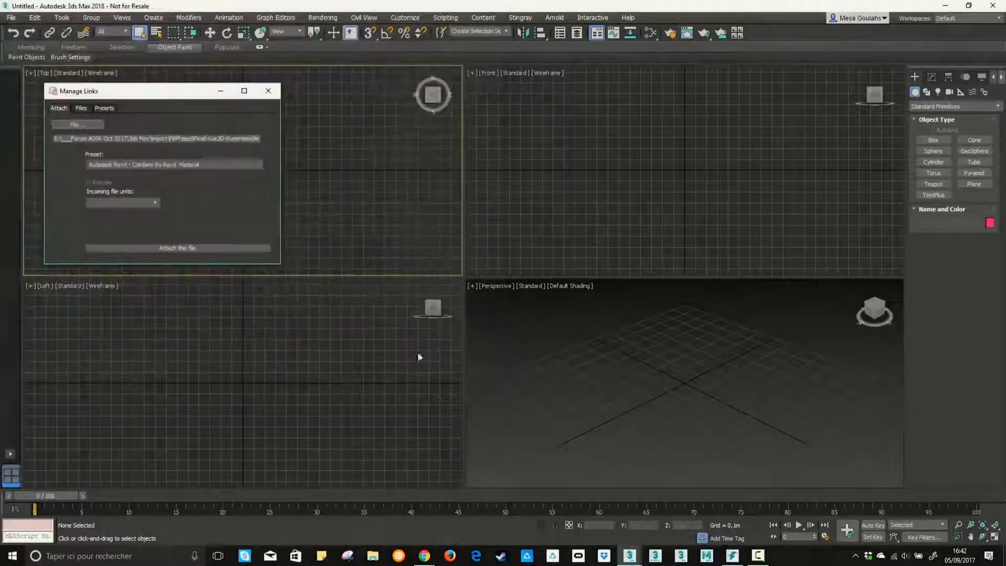
pyautogui.click(190, 250)
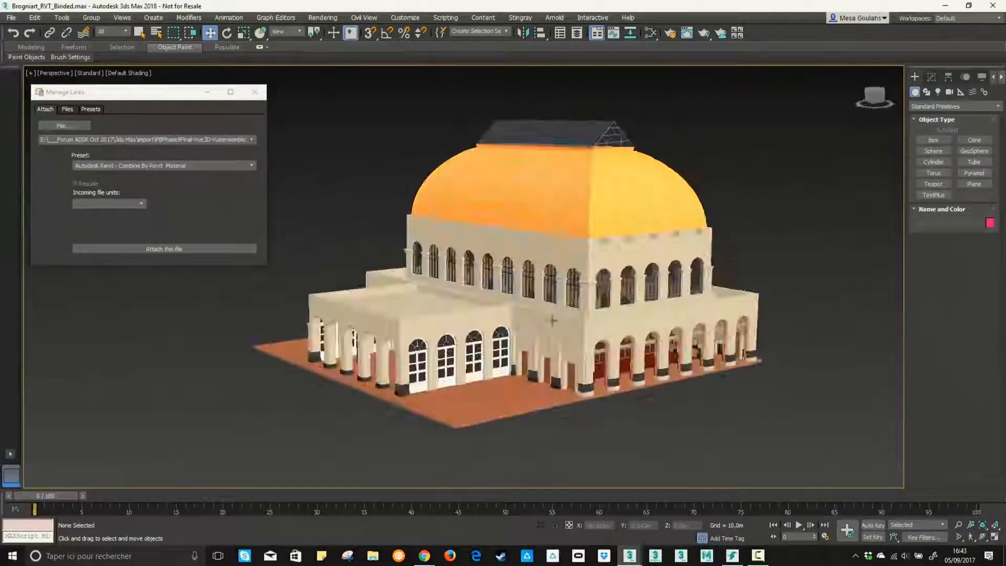
# Inspect the linked nave in the perspective view, then select the arched roof object above the cornice and isolate it
pyautogui.scroll(10, 552, 320)
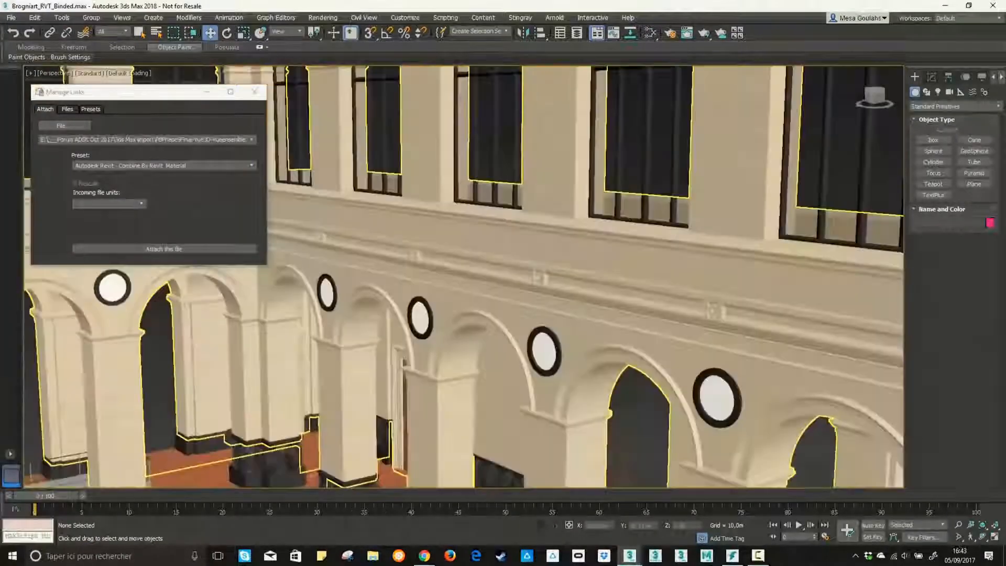
pyautogui.scroll(-4, 553, 314)
pyautogui.scroll(5, 559, 278)
pyautogui.scroll(-3, 551, 261)
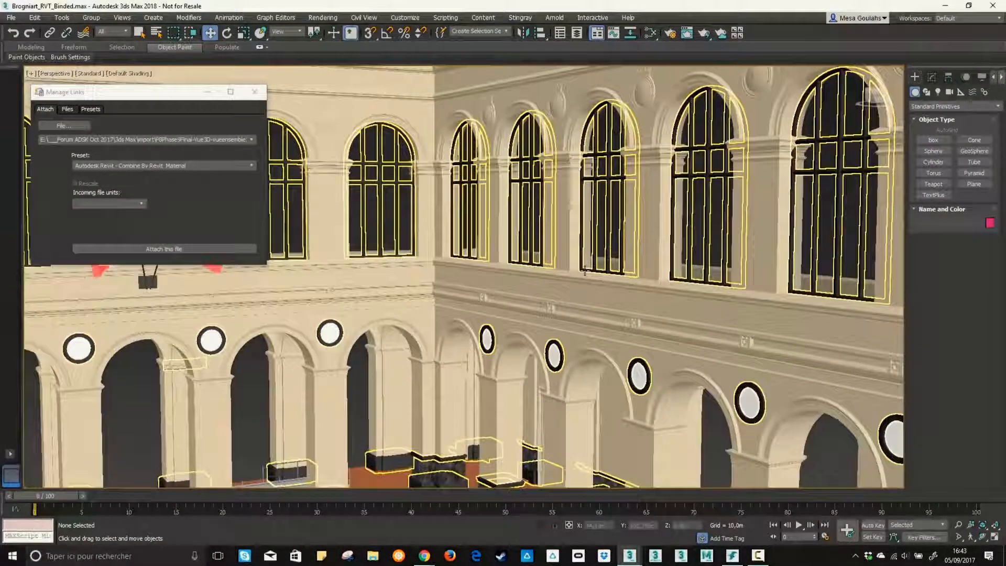
pyautogui.press('Up')
pyautogui.moveTo(550, 262); pyautogui.dragTo(420, 232)
pyautogui.rightClick(421, 232)
pyautogui.click(521, 254)
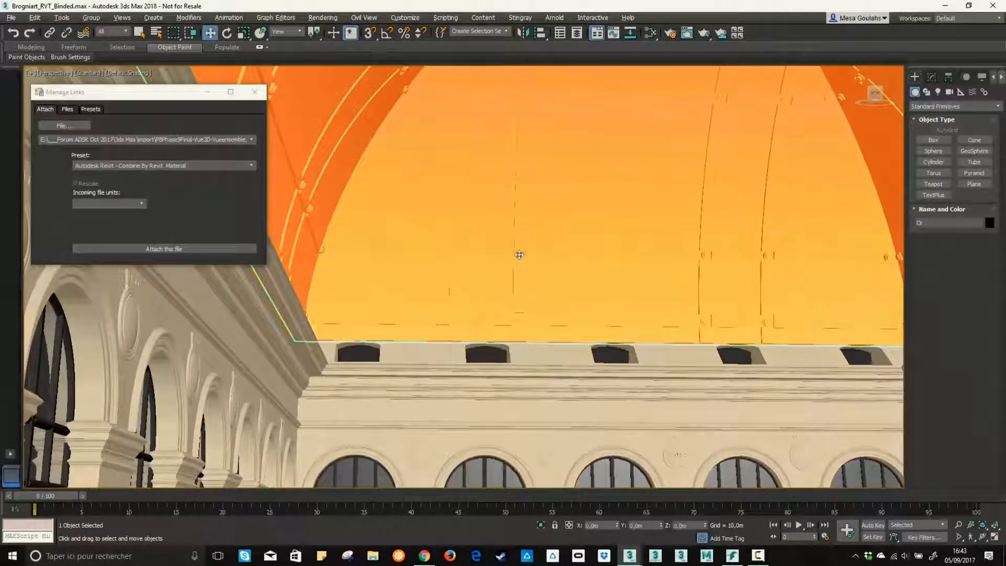
pyautogui.hotkey('alt', 'q')
pyautogui.keyDown('alt'); pyautogui.moveTo(557, 334); pyautogui.dragTo(553, 279, button='middle'); pyautogui.keyUp('alt')
pyautogui.moveTo(629, 555)
pyautogui.click(571, 511)
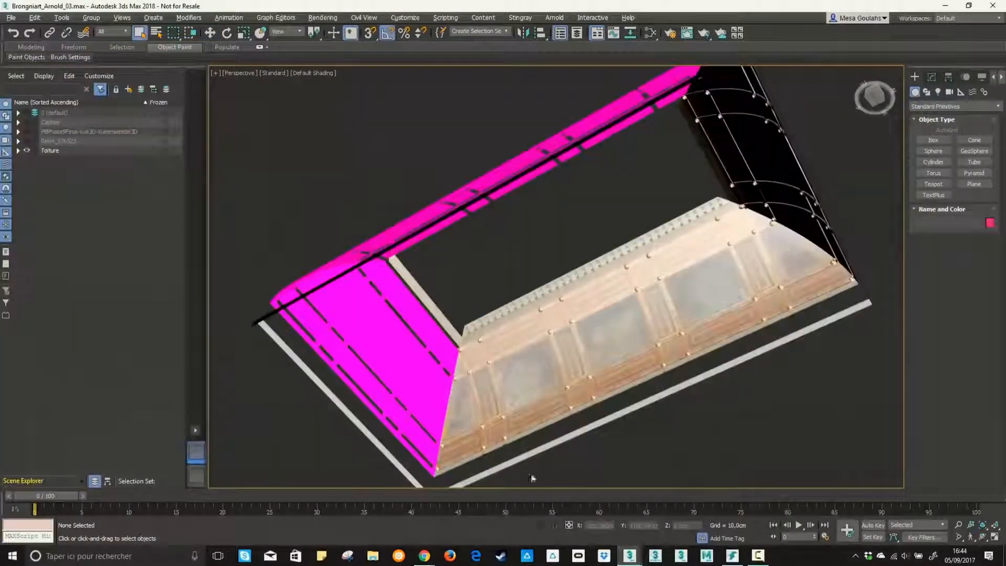
pyautogui.keyDown('alt'); pyautogui.moveTo(532, 419); pyautogui.dragTo(505, 247, button='middle'); pyautogui.keyUp('alt')
pyautogui.scroll(4, 516, 335)
pyautogui.scroll(3, 505, 247)
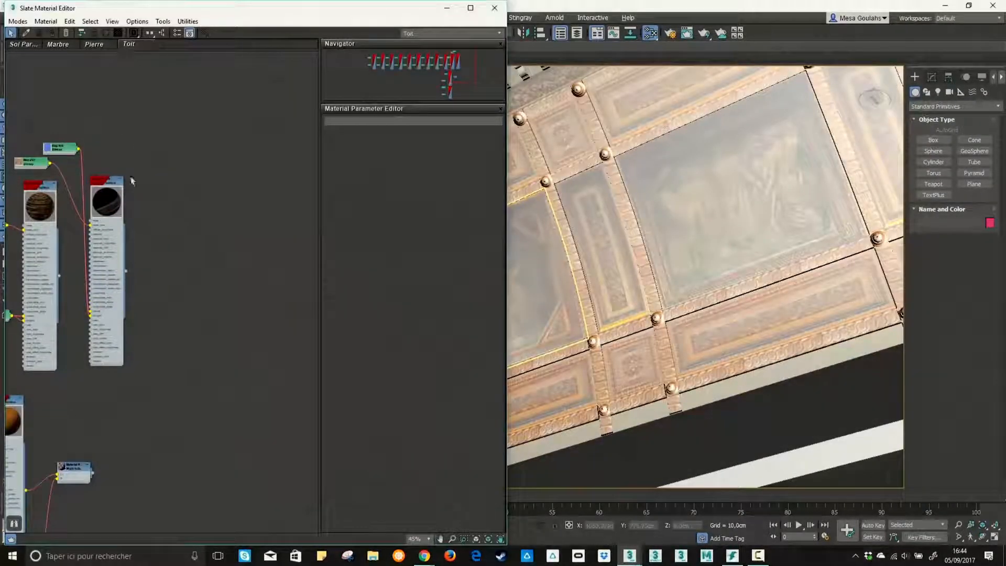
# Add an Arnold Standard Surface material to an empty area of the Toit view in the Slate Material Editor
pyautogui.scroll(-3, 132, 181)
pyautogui.moveTo(132, 181); pyautogui.dragTo(68, 157, button='middle')
pyautogui.scroll(2, 112, 149)
pyautogui.rightClick(111, 139)
pyautogui.moveTo(156, 147)
pyautogui.moveTo(89, 149)
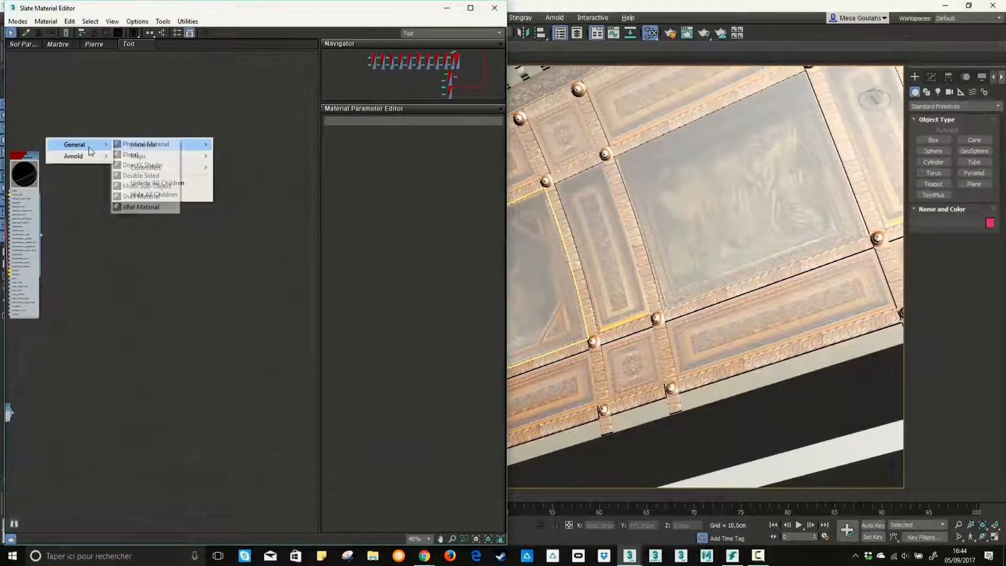
pyautogui.moveTo(144, 168)
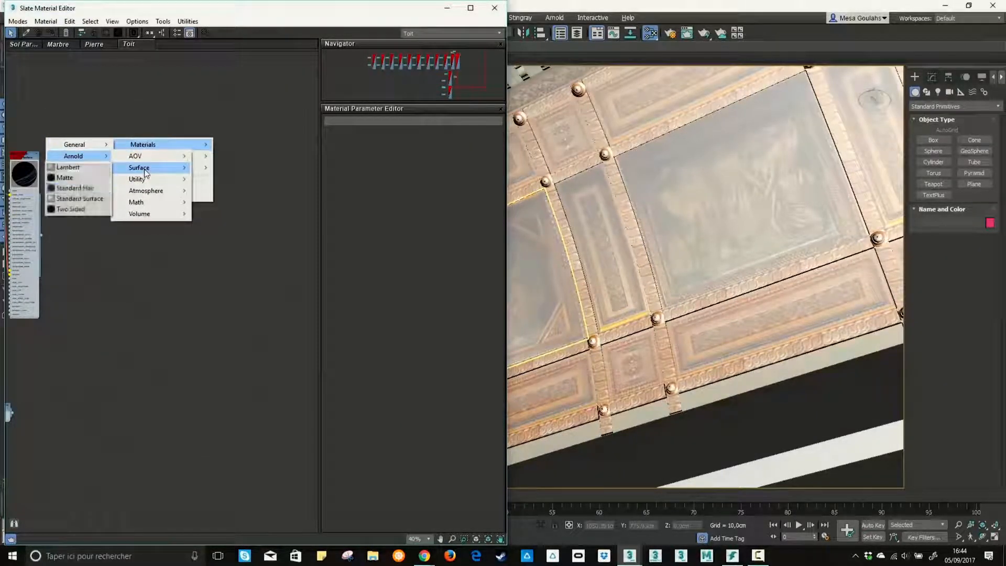
pyautogui.click(84, 199)
# Connect a Bitmap map using Frise_Carré_01.png to the new material's base_color input
pyautogui.scroll(5, 234, 249)
pyautogui.moveTo(109, 139); pyautogui.dragTo(131, 190)
pyautogui.moveTo(157, 198)
pyautogui.click(73, 140)
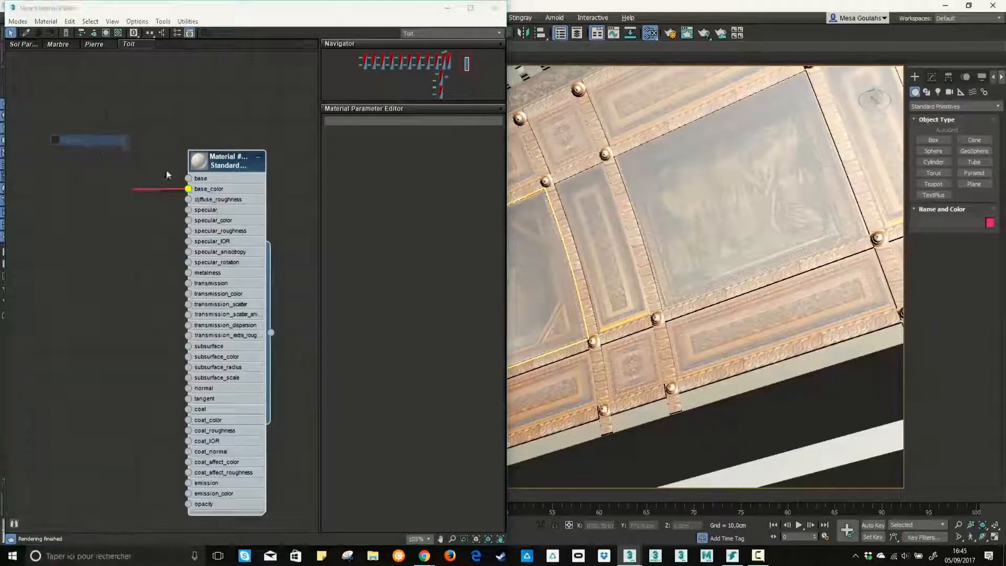
pyautogui.doubleClick(184, 140)
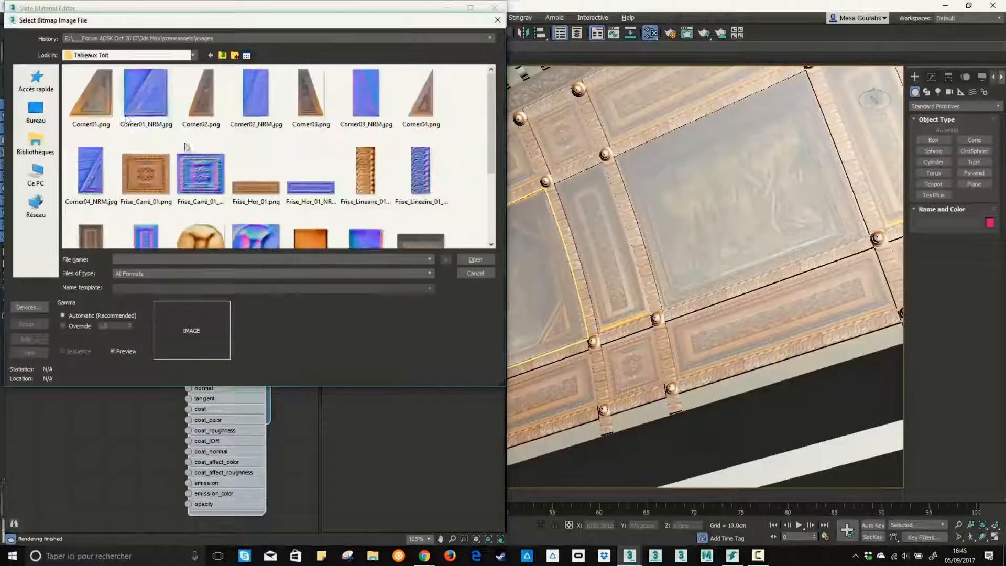
pyautogui.scroll(-2, 178, 173)
pyautogui.scroll(2, 177, 192)
pyautogui.click(152, 175)
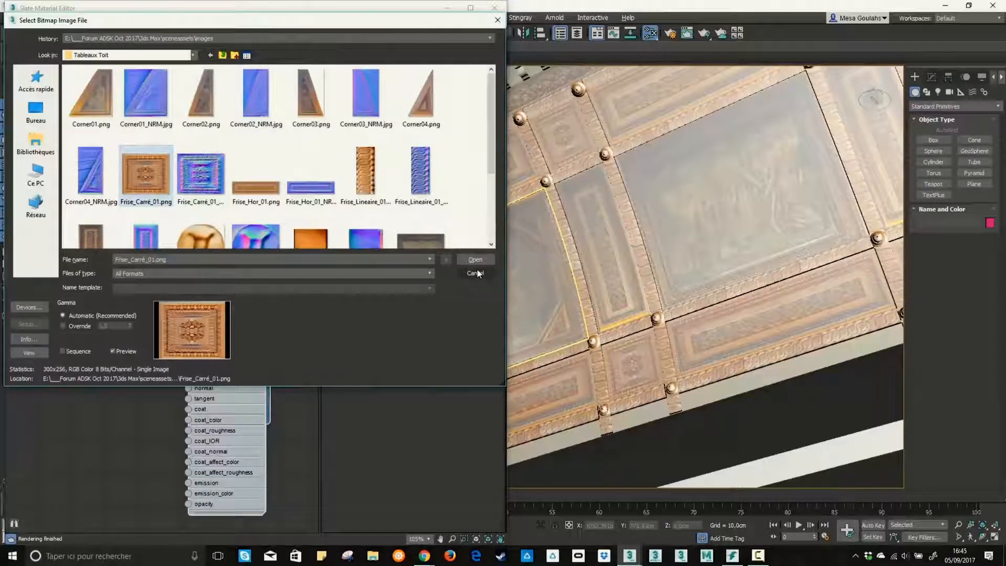
pyautogui.click(475, 259)
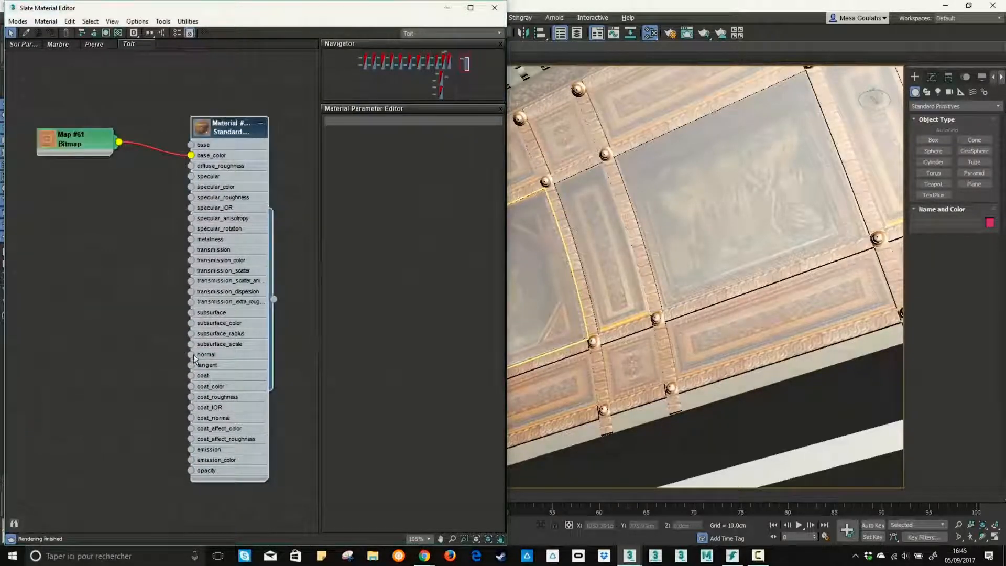
# Connect a Bitmap map using Frise_Carré_01_NRM.jpg to the material's normal input and reposition its node
pyautogui.moveTo(190, 354); pyautogui.dragTo(120, 283)
pyautogui.click(149, 290)
pyautogui.click(72, 140)
pyautogui.click(200, 178)
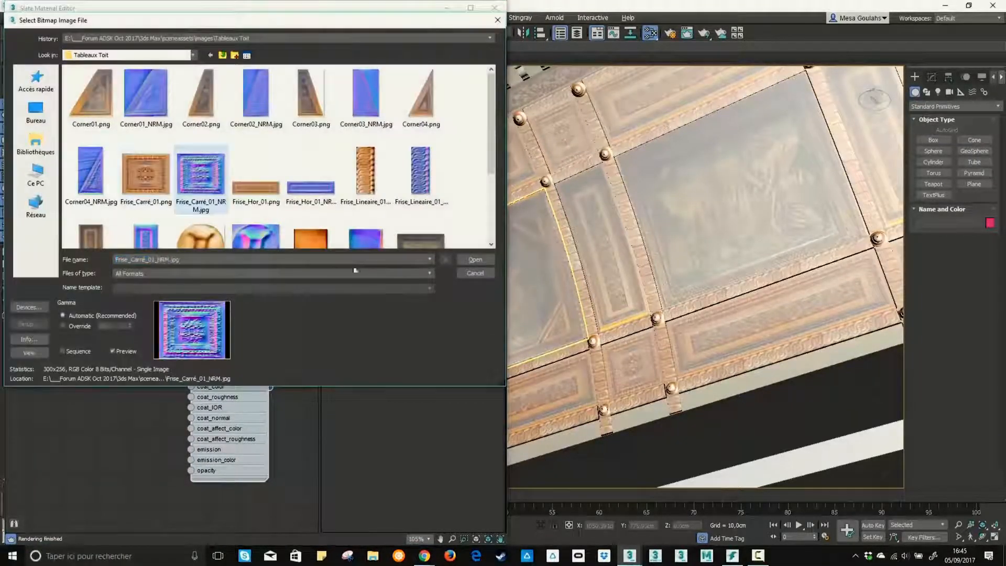
pyautogui.click(475, 259)
pyautogui.moveTo(149, 291); pyautogui.dragTo(125, 298, button='middle')
pyautogui.moveTo(113, 292); pyautogui.dragTo(81, 303)
# Enlarge the new material's preview, reposition its node, and select the large roof panel Toit_Tableau_02 in the viewport
pyautogui.doubleClick(180, 139)
pyautogui.moveTo(214, 142); pyautogui.dragTo(214, 88)
pyautogui.moveTo(217, 93); pyautogui.dragTo(227, 88, button='middle')
pyautogui.keyDown('alt'); pyautogui.moveTo(642, 212); pyautogui.dragTo(685, 235, button='middle'); pyautogui.keyUp('alt')
pyautogui.click(651, 239)
pyautogui.scroll(3, 644, 258)
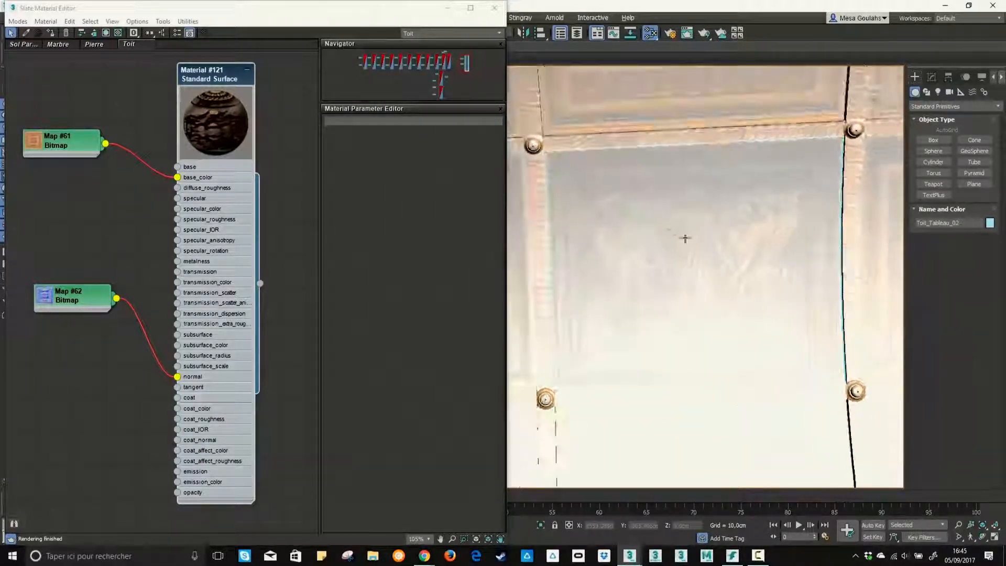
pyautogui.moveTo(301, 208); pyautogui.dragTo(228, 204, button='middle')
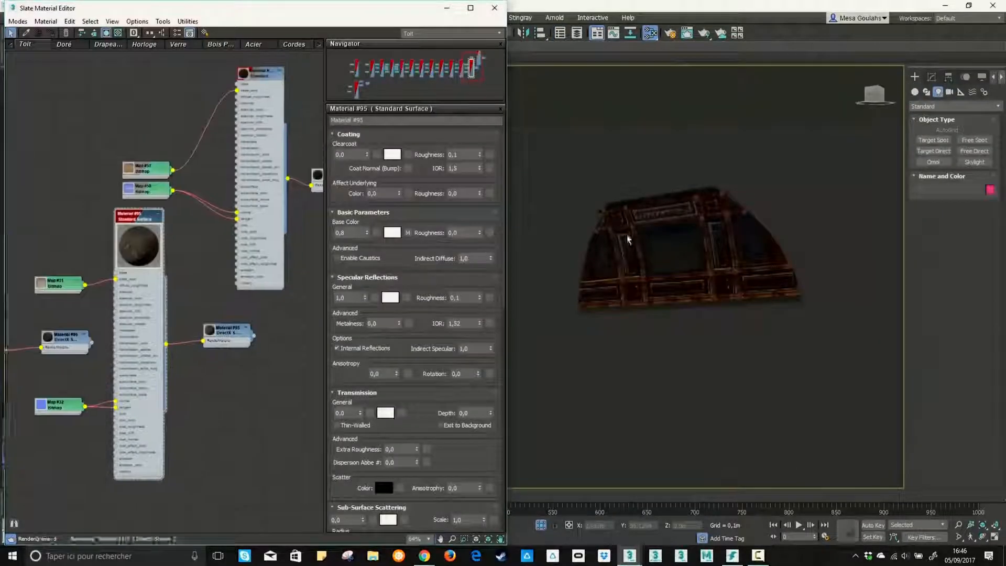
# Apply the UVW Map and Unwrap UVW modifiers to the roof's triangular corner panel, Toit_Tableau_071
pyautogui.scroll(3, 740, 273)
pyautogui.moveTo(740, 273); pyautogui.dragTo(701, 189, button='middle')
pyautogui.scroll(3, 792, 299)
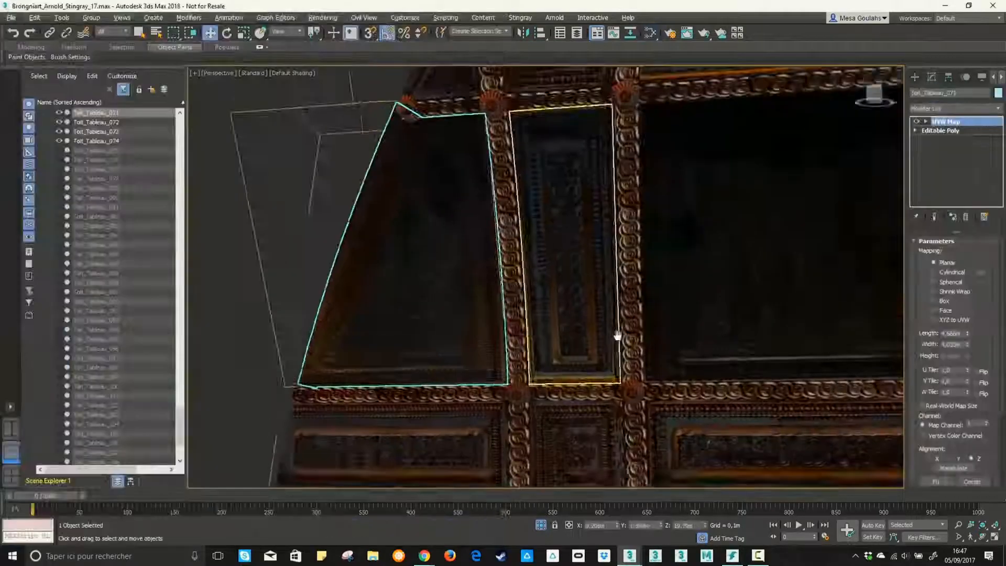
pyautogui.write('xuv')
pyautogui.press('Return')
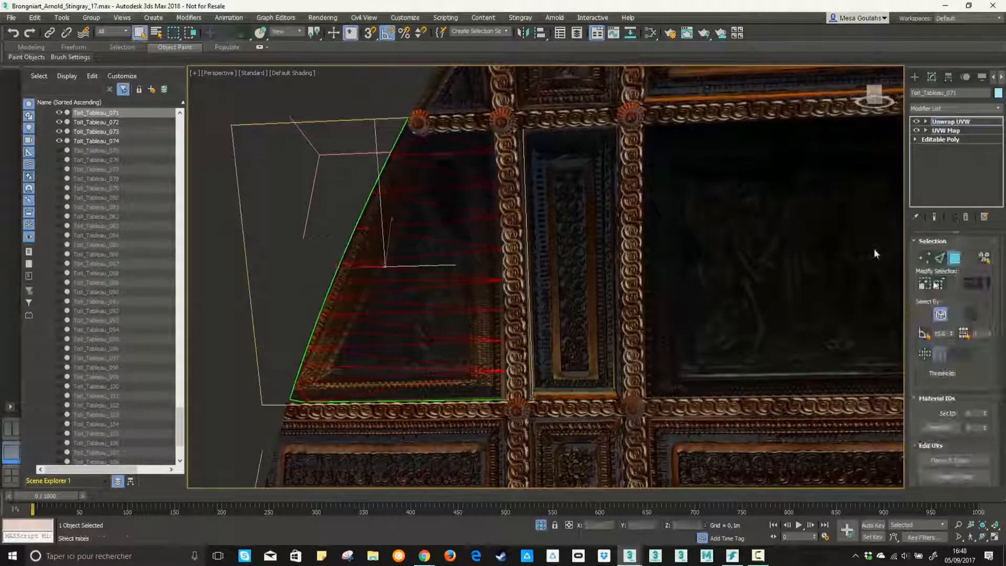
# Display the Corner01.png map as the background of the corner panel's UVs in the Edit UVWs window
pyautogui.moveTo(570, 242); pyautogui.dragTo(686, 294, button='middle')
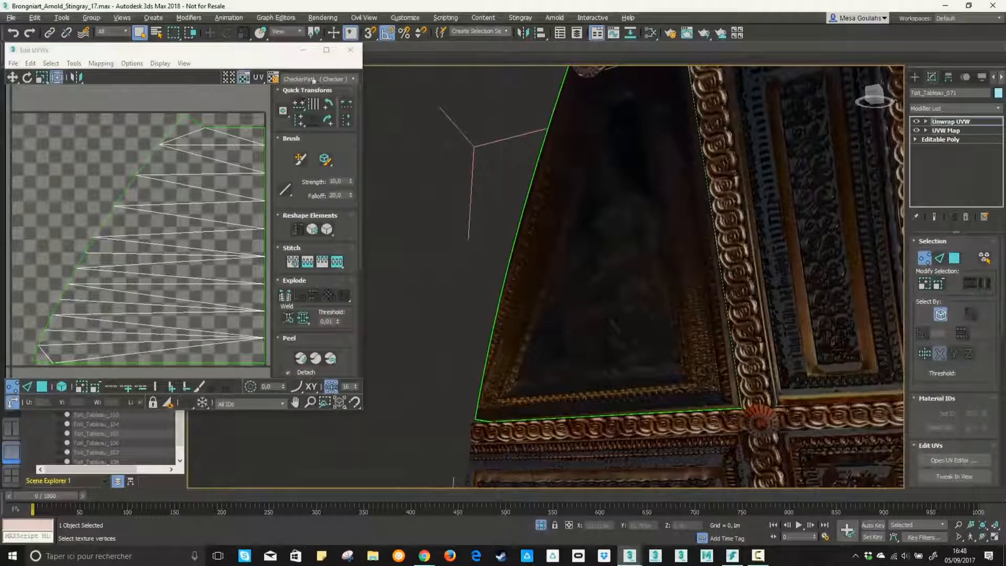
pyautogui.click(317, 79)
pyautogui.click(318, 97)
pyautogui.moveTo(199, 225); pyautogui.dragTo(155, 224, button='middle')
pyautogui.scroll(3, 105, 294)
# Move the UV vertices near the lower corner of the panel's slanted edge onto the texture's frame border
pyautogui.moveTo(104, 294); pyautogui.dragTo(167, 220, button='middle')
pyautogui.moveTo(133, 207); pyautogui.dragTo(181, 262)
pyautogui.moveTo(172, 309); pyautogui.dragTo(172, 309)
pyautogui.moveTo(183, 265); pyautogui.dragTo(161, 265)
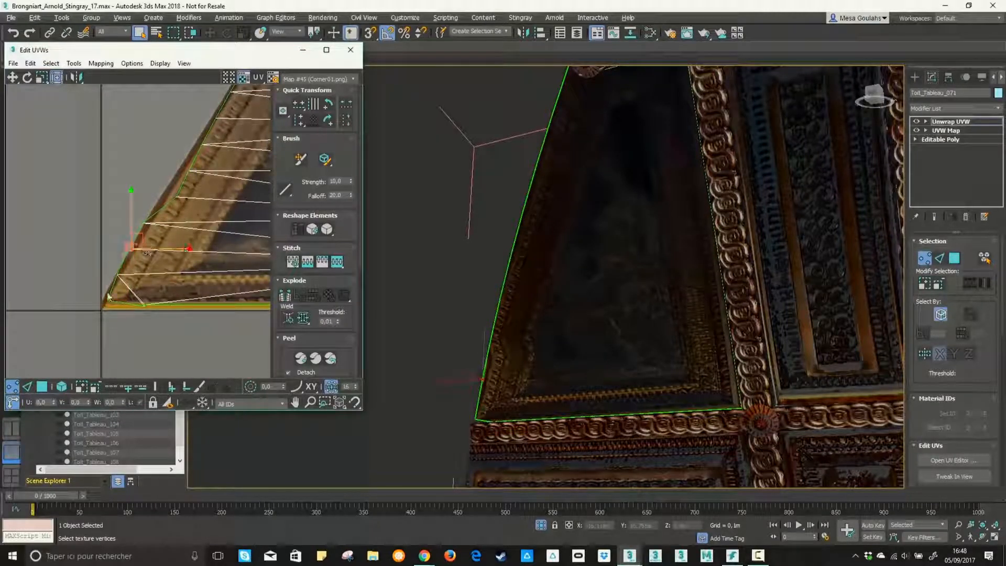
pyautogui.moveTo(154, 298)
pyautogui.mouseDown()
pyautogui.moveTo(134, 302)
pyautogui.moveTo(143, 303)
pyautogui.mouseUp()
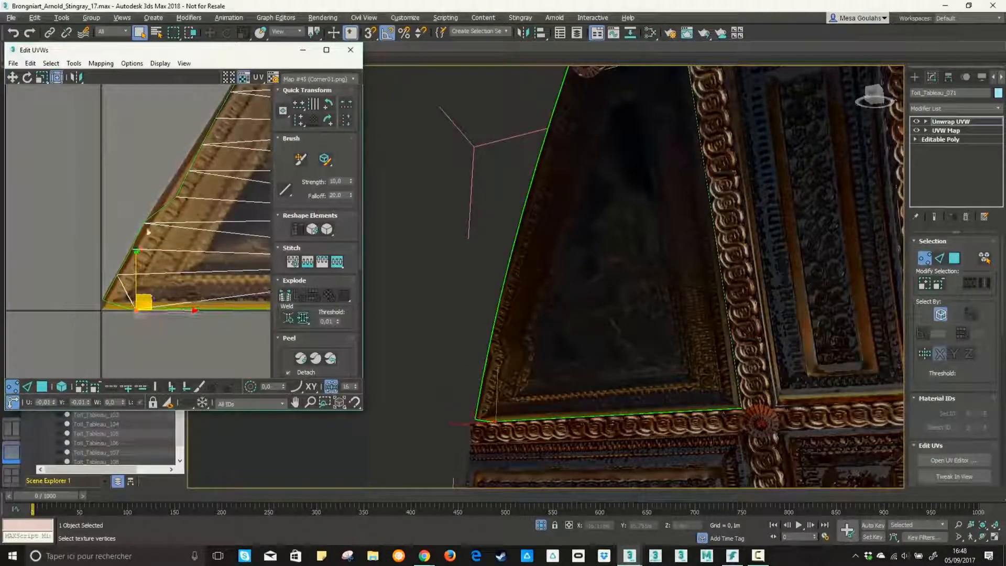
pyautogui.moveTo(186, 210); pyautogui.dragTo(177, 236, button='middle')
pyautogui.click(169, 223)
pyautogui.moveTo(183, 221); pyautogui.dragTo(166, 221)
pyautogui.click(167, 229)
# Fine-tune the remaining UV vertices along the slanted edge to the texture's border, check the panel, and close the UV editor
pyautogui.moveTo(208, 204); pyautogui.dragTo(146, 231, button='middle')
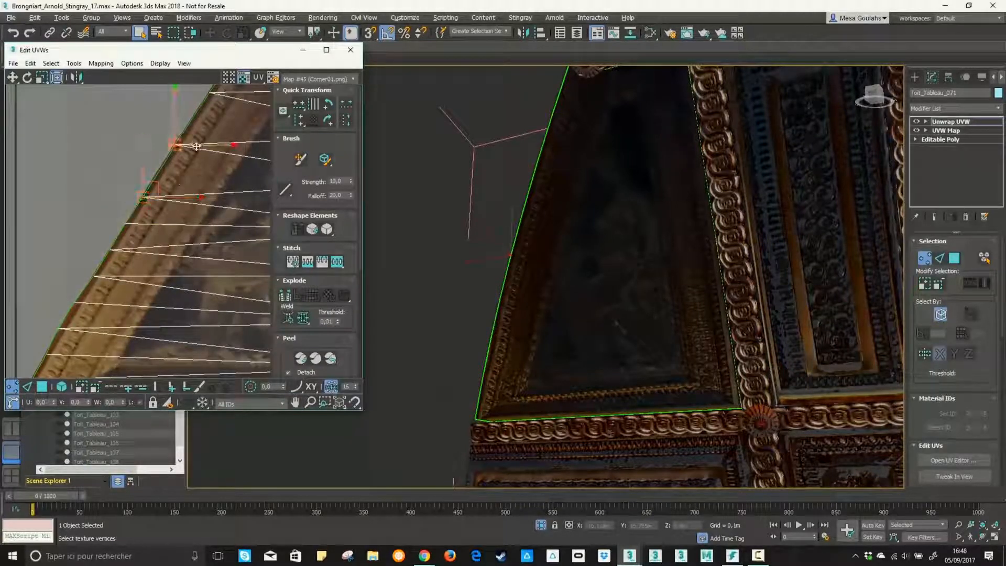
pyautogui.moveTo(196, 146); pyautogui.dragTo(170, 243, button='middle')
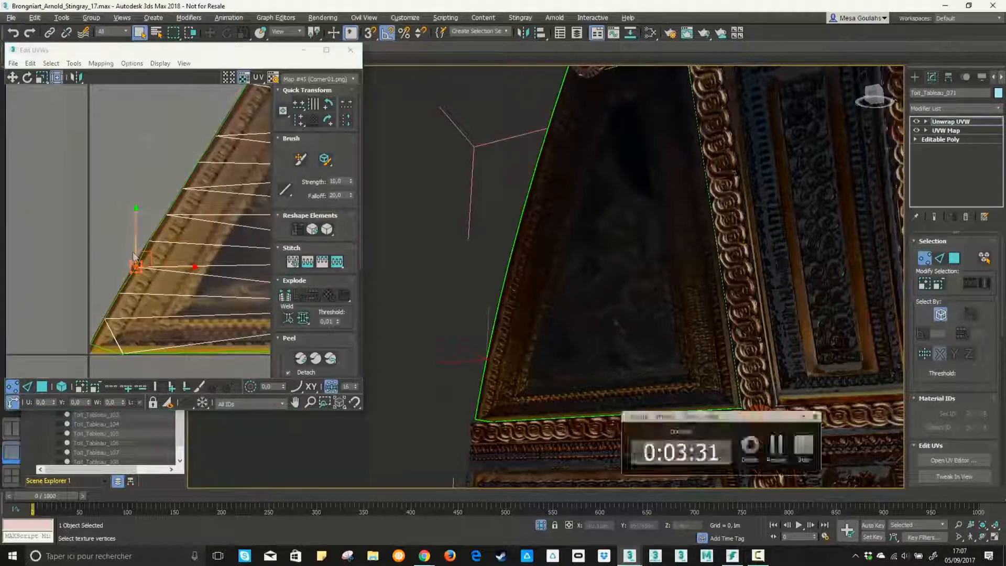
pyautogui.scroll(3, 101, 241)
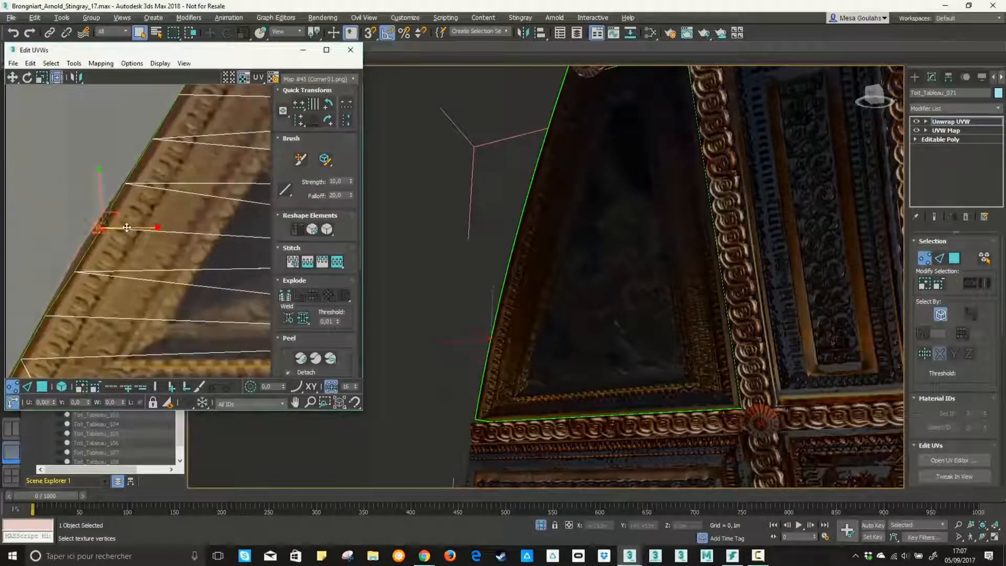
pyautogui.moveTo(127, 227); pyautogui.dragTo(129, 228)
pyautogui.moveTo(250, 149); pyautogui.dragTo(128, 262, button='middle')
pyautogui.scroll(-3, 245, 174)
pyautogui.keyDown('alt'); pyautogui.moveTo(493, 261); pyautogui.dragTo(450, 210, button='middle'); pyautogui.keyUp('alt')
pyautogui.click(350, 50)
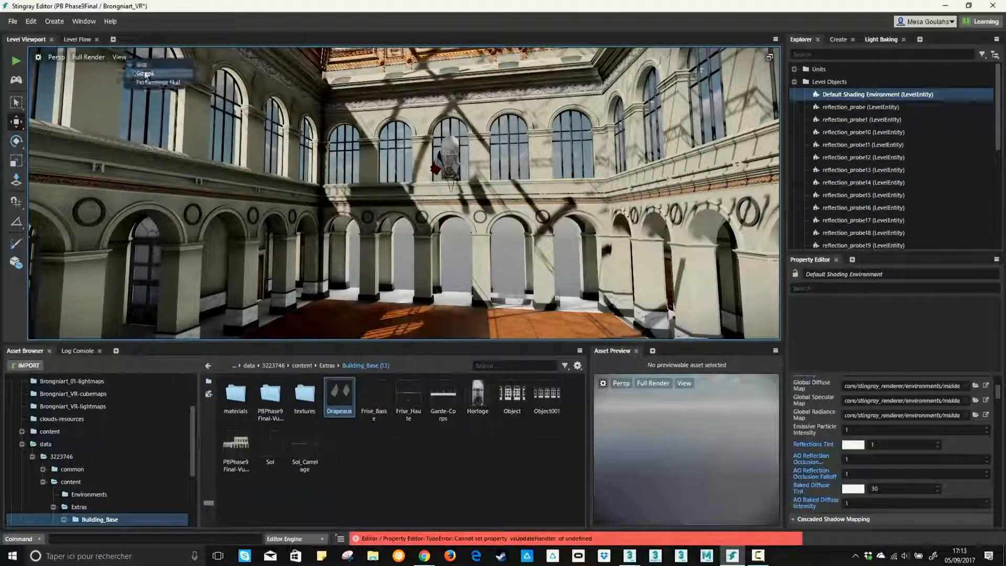
# Show the gizmos in the level viewport and clear the reflection probes
pyautogui.click(146, 74)
pyautogui.click(83, 21)
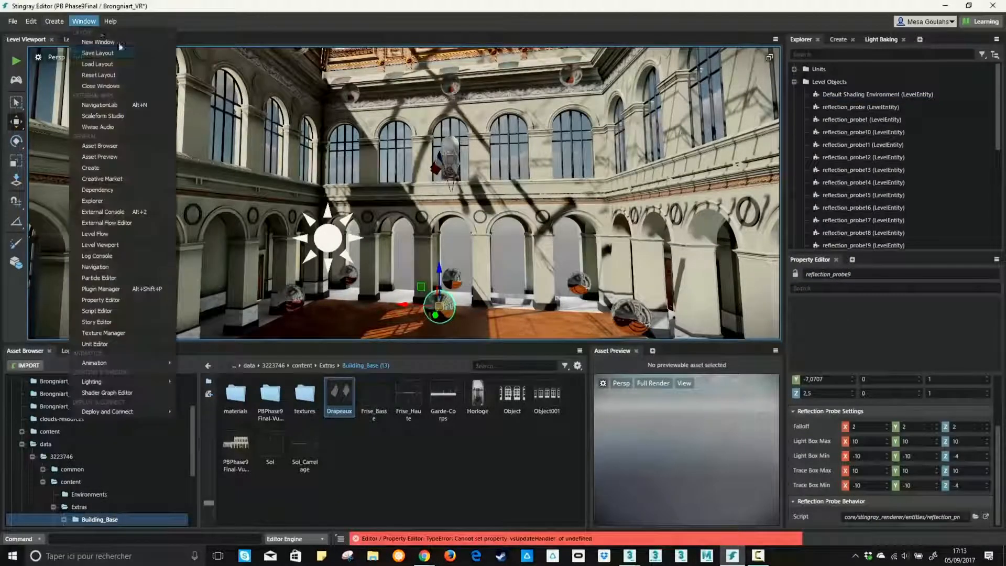
pyautogui.click(213, 406)
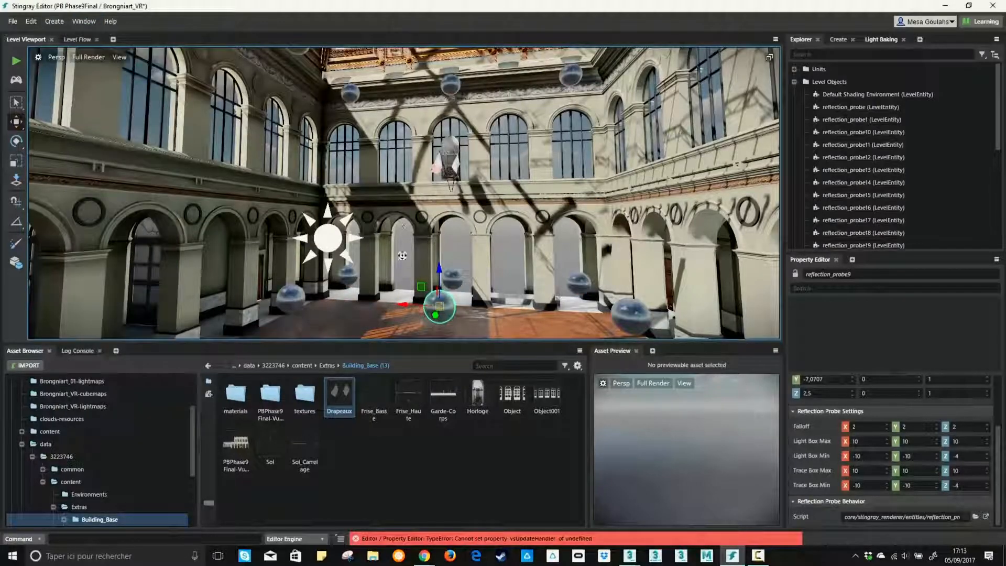
pyautogui.keyDown('alt'); pyautogui.moveTo(402, 255); pyautogui.dragTo(463, 278); pyautogui.keyUp('alt')
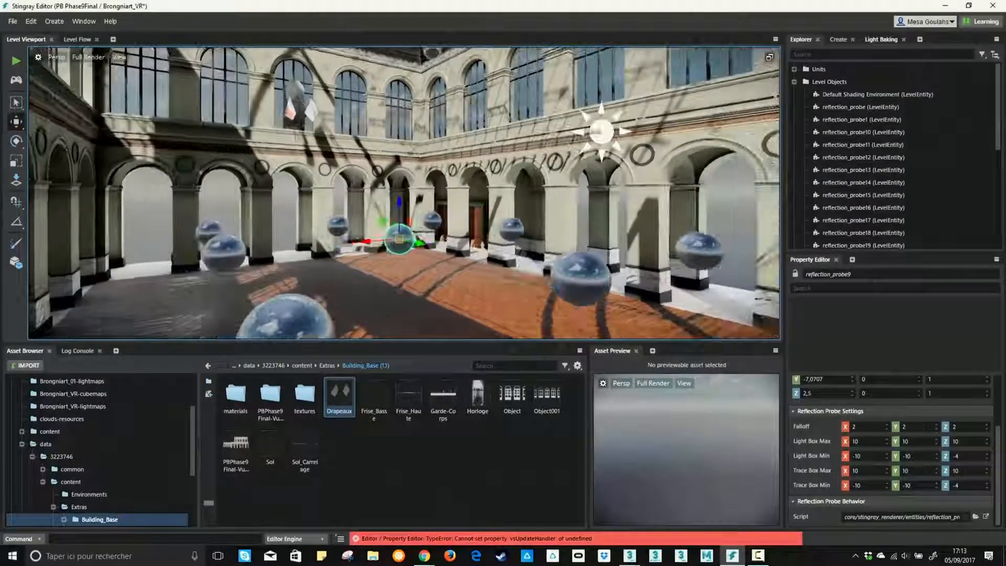
# Bake the reflection probes and inspect the reflections around the hall and its wooden floor
pyautogui.click(85, 22)
pyautogui.moveTo(140, 384)
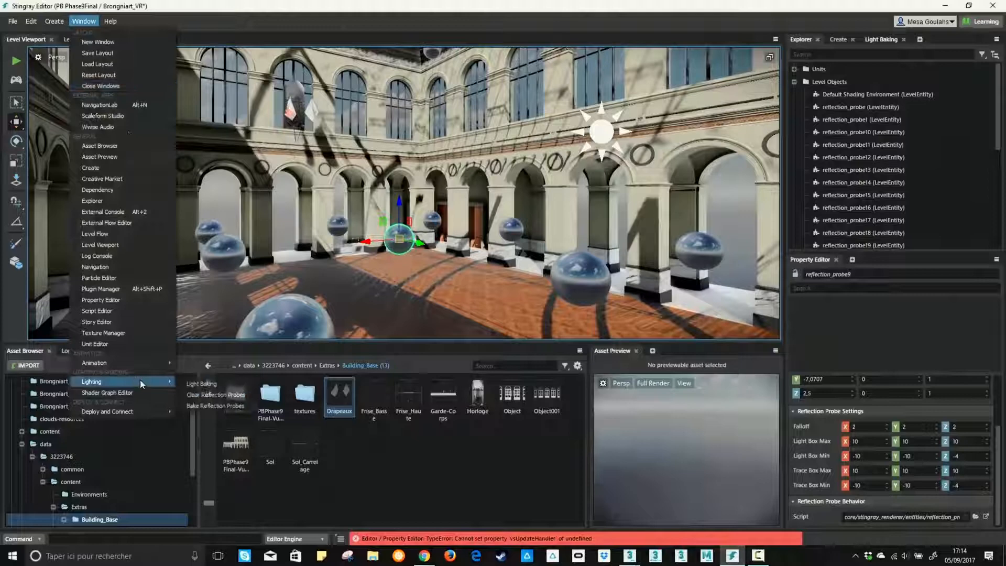
pyautogui.click(202, 405)
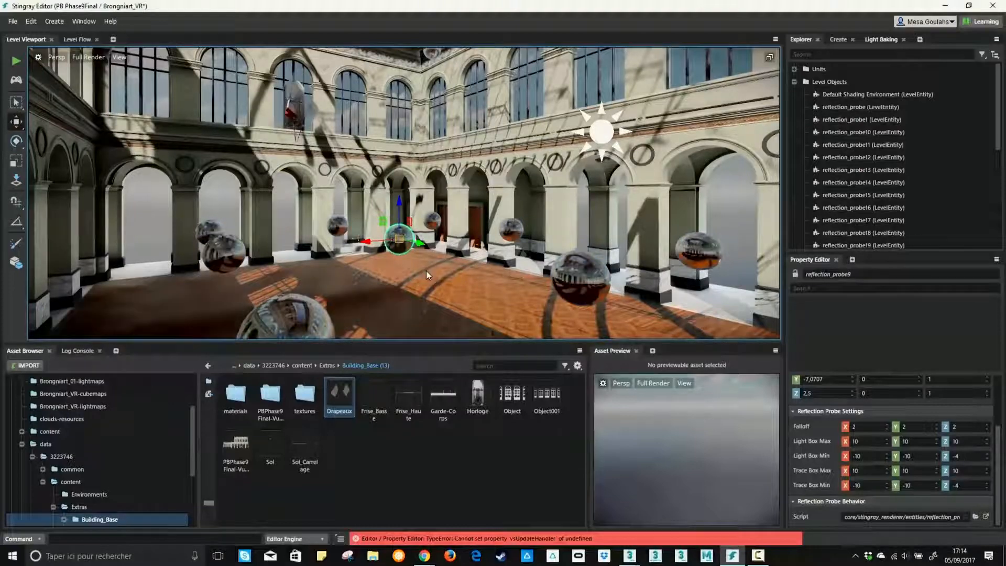
pyautogui.keyDown('alt'); pyautogui.moveTo(426, 270); pyautogui.dragTo(391, 230); pyautogui.keyUp('alt')
pyautogui.keyDown('alt'); pyautogui.moveTo(391, 230); pyautogui.dragTo(411, 278, button='right'); pyautogui.keyUp('alt')
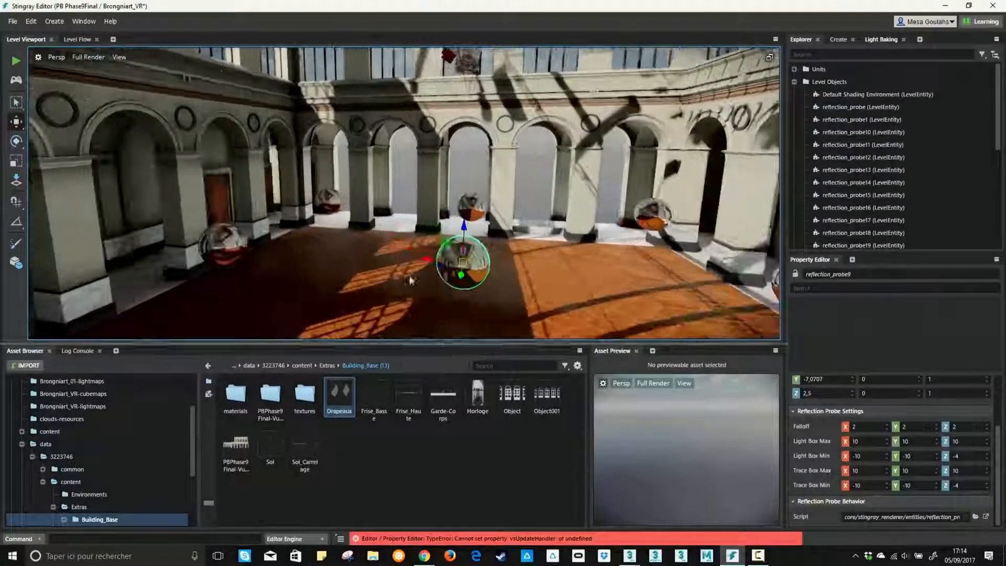
pyautogui.moveTo(432, 210)
pyautogui.keyDown('alt'); pyautogui.mouseDown()
pyautogui.moveTo(406, 265)
pyautogui.moveTo(474, 188)
pyautogui.mouseUp(); pyautogui.keyUp('alt')
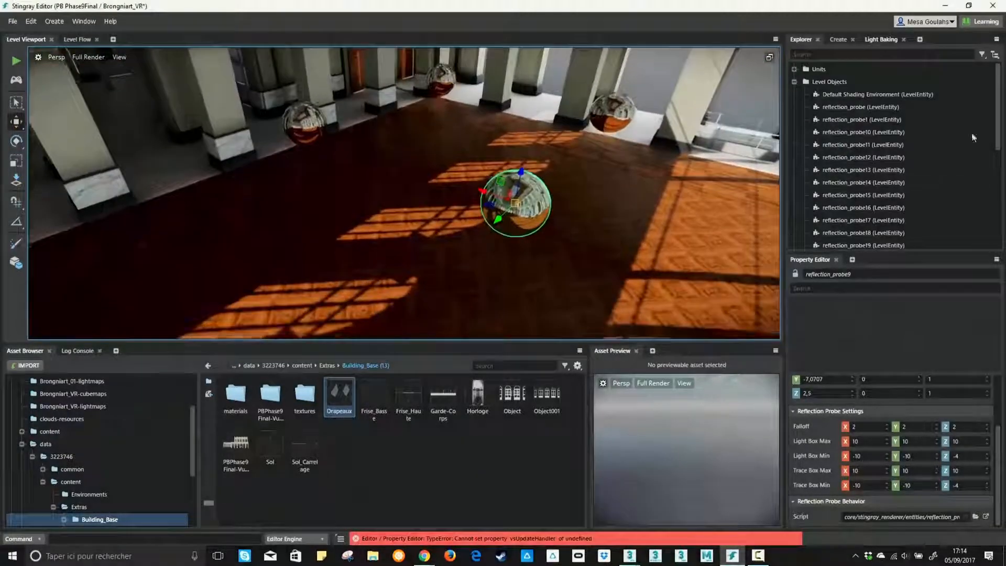
# Enable Screen-Space Reflections in the Default Shading Environment and hide the gizmos to view the hall
pyautogui.click(878, 95)
pyautogui.scroll(-3, 847, 447)
pyautogui.scroll(-5, 847, 448)
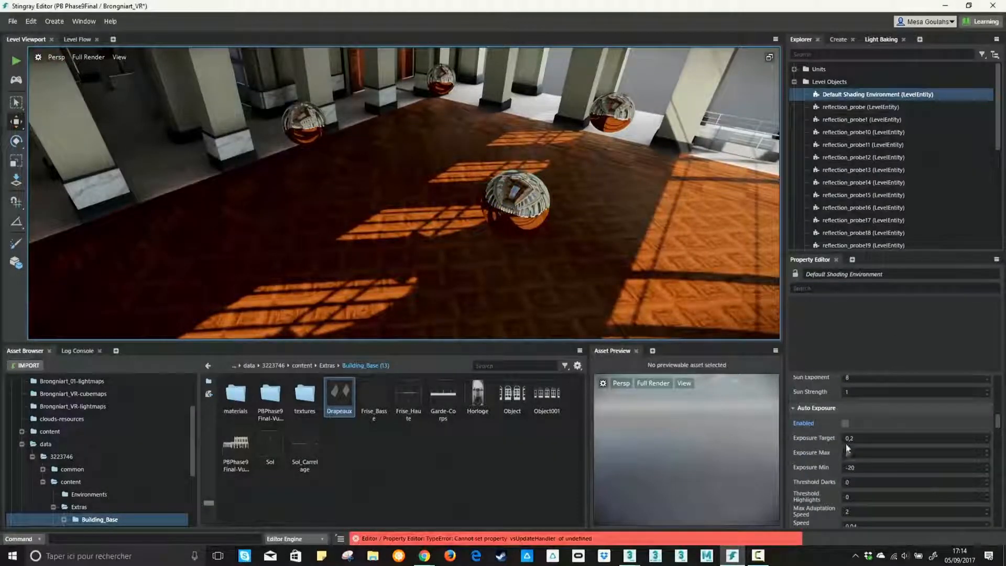
pyautogui.scroll(-3, 853, 422)
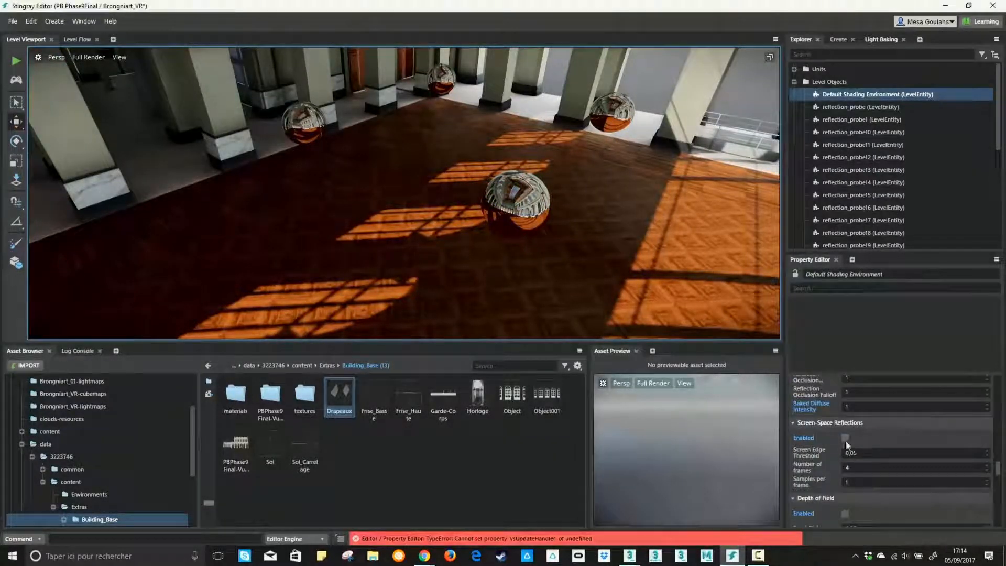
pyautogui.keyDown('alt'); pyautogui.moveTo(542, 231); pyautogui.dragTo(646, 137); pyautogui.keyUp('alt')
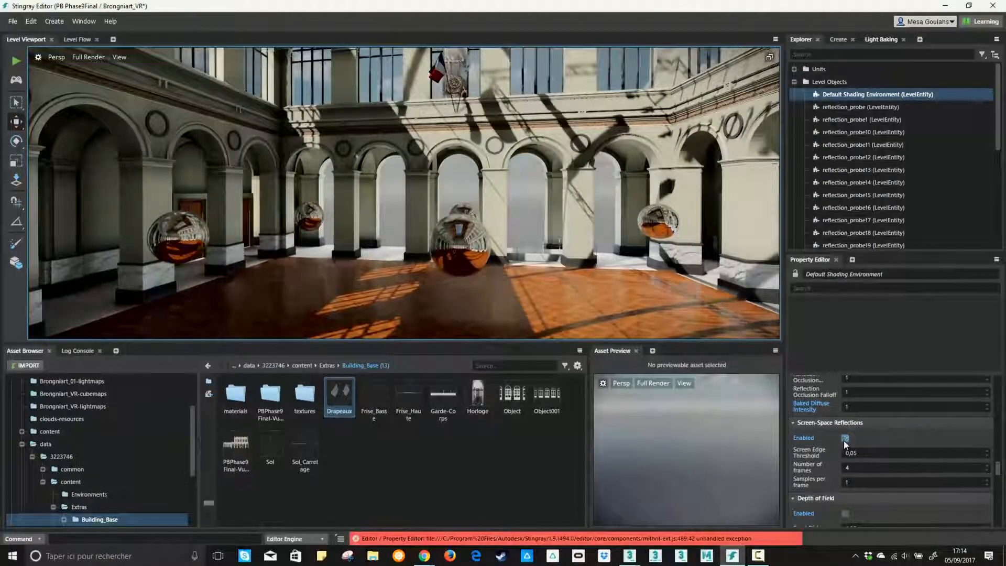
pyautogui.click(121, 58)
pyautogui.moveTo(136, 77)
pyautogui.click(209, 101)
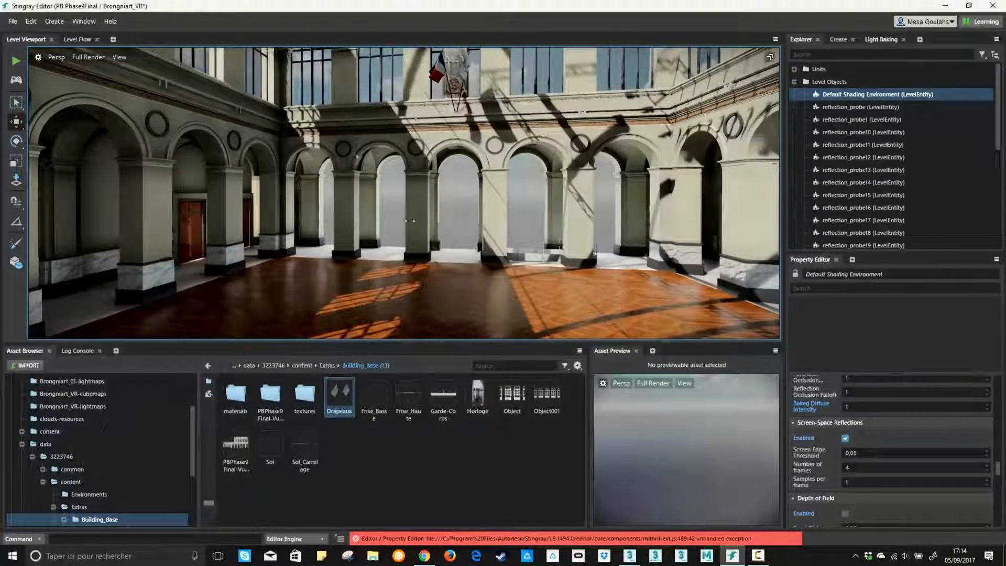
pyautogui.keyDown('alt'); pyautogui.moveTo(413, 234); pyautogui.dragTo(608, 160); pyautogui.keyUp('alt')
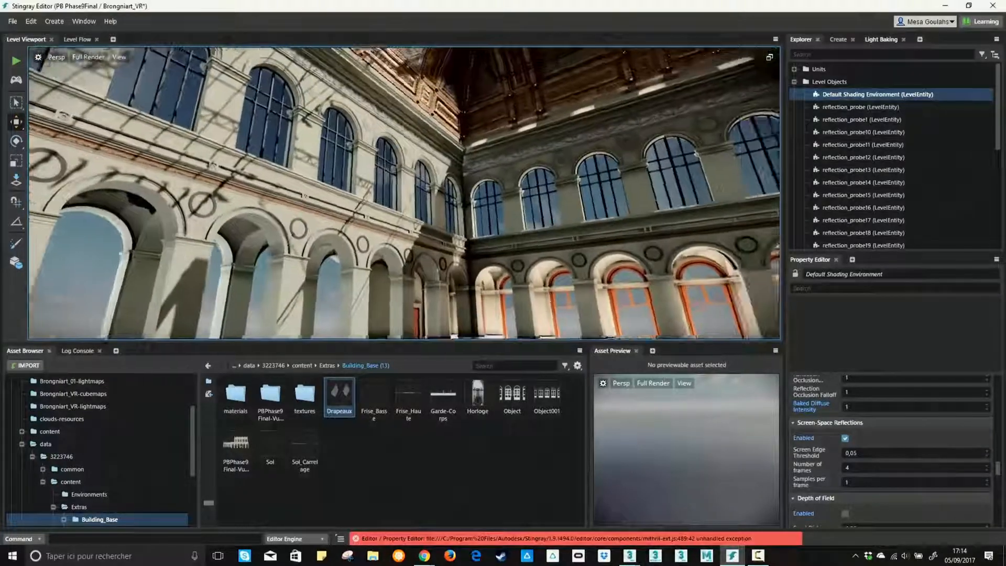
# Set the environment's Skydome Map to the autodesk-environments/exterior/stuttgart/stuttgart texture
pyautogui.scroll(1, 862, 452)
pyautogui.scroll(8, 861, 452)
pyautogui.keyDown('alt'); pyautogui.moveTo(718, 248); pyautogui.dragTo(754, 316); pyautogui.keyUp('alt')
pyautogui.scroll(8, 813, 401)
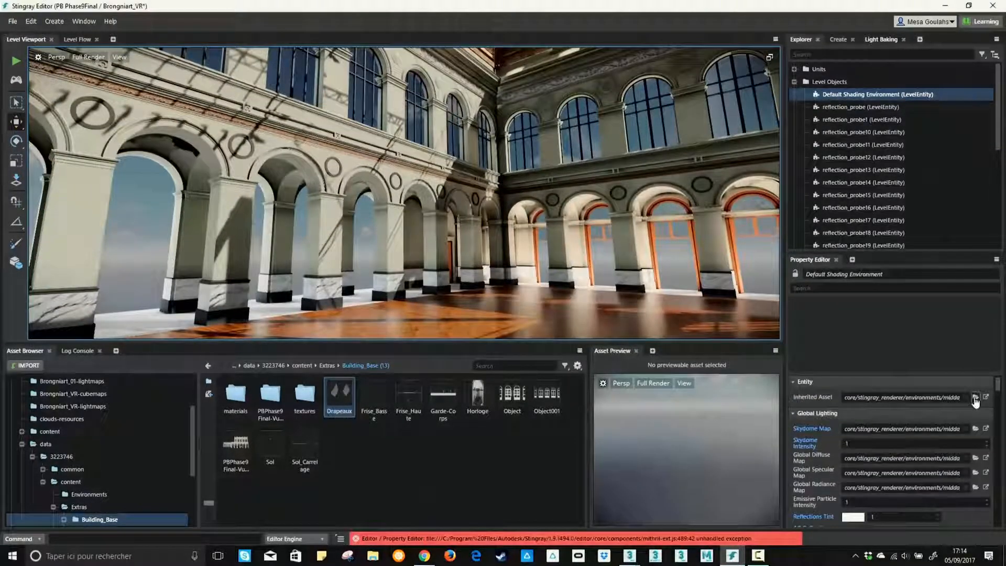
pyautogui.click(984, 429)
pyautogui.write('p')
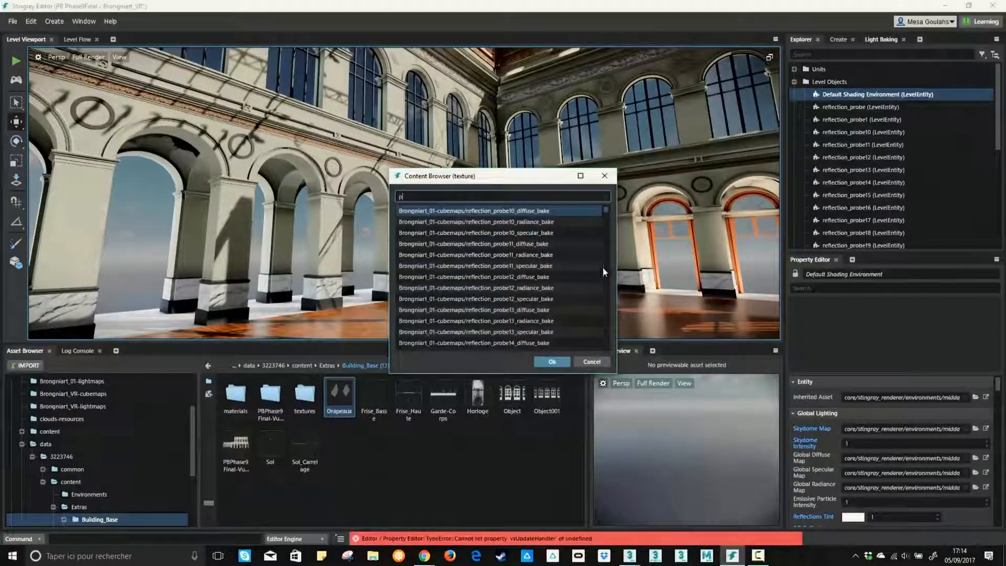
pyautogui.write('ari')
pyautogui.click(491, 223)
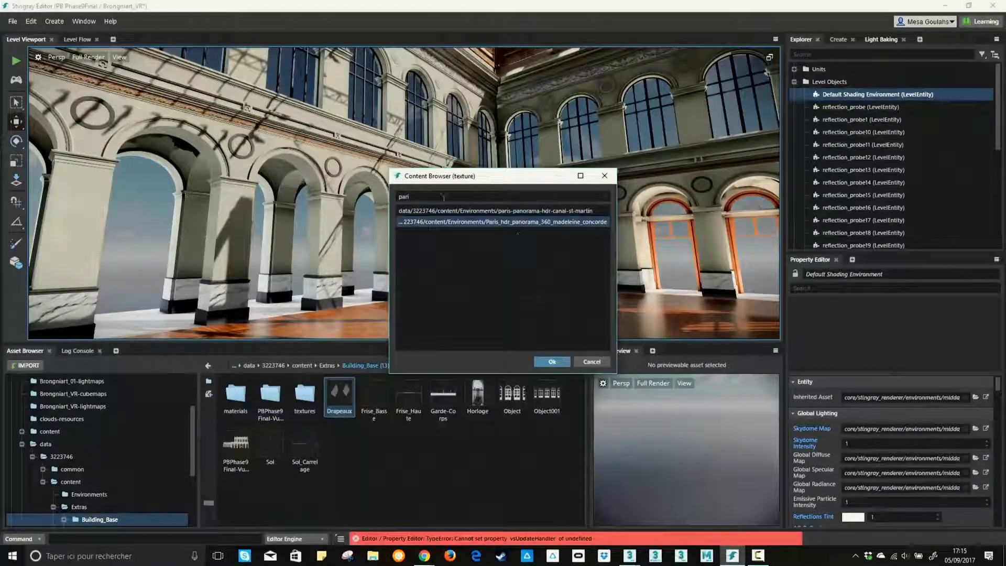
pyautogui.press('BackSpace')
pyautogui.press('BackSpace')
pyautogui.press('BackSpace')
pyautogui.press('BackSpace')
pyautogui.write('stut')
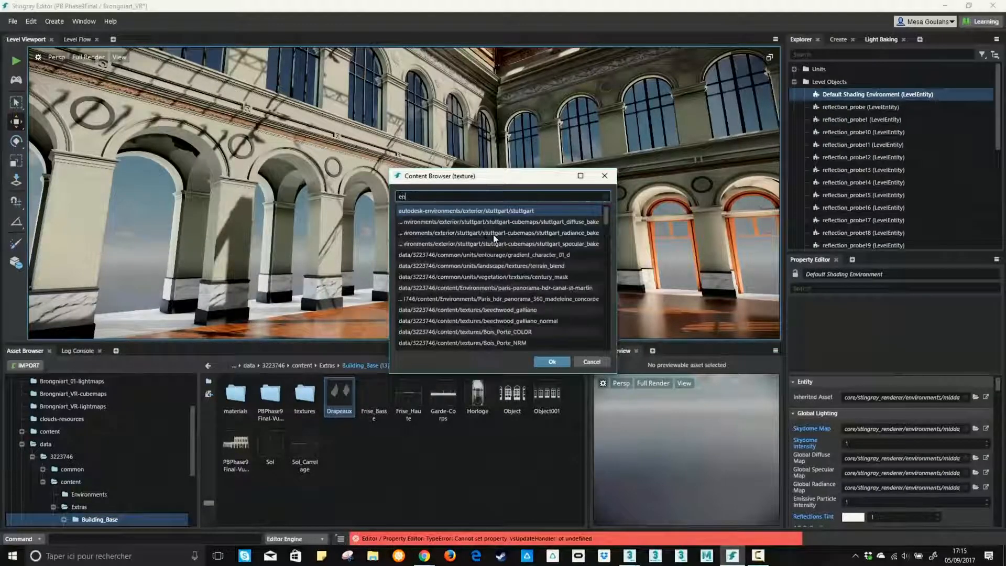
pyautogui.doubleClick(532, 210)
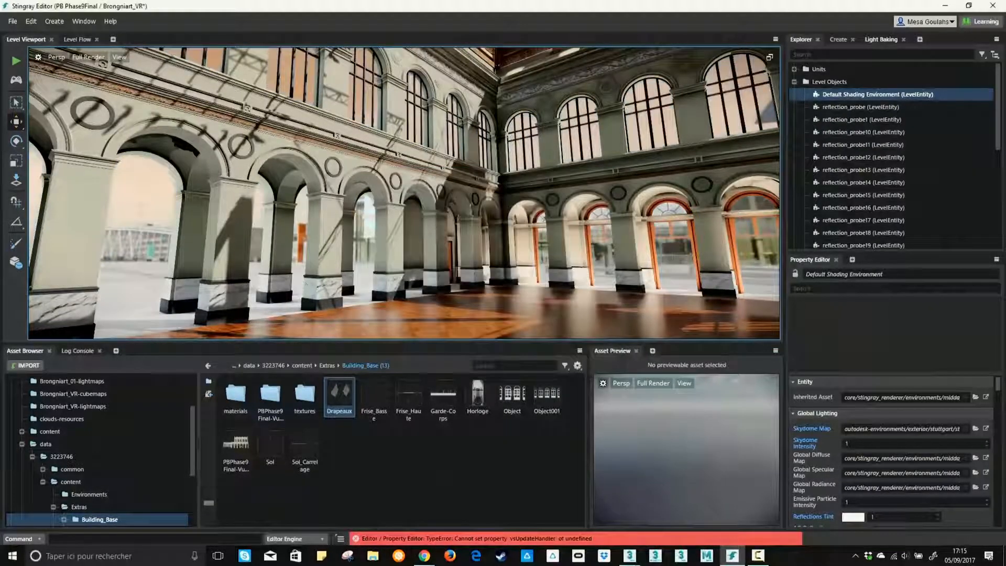
# Set the Skydome Intensity to 2 and look at the surroundings through the arches
pyautogui.moveTo(544, 226); pyautogui.dragTo(324, 225, button='right')
pyautogui.doubleClick(869, 445)
pyautogui.write('2')
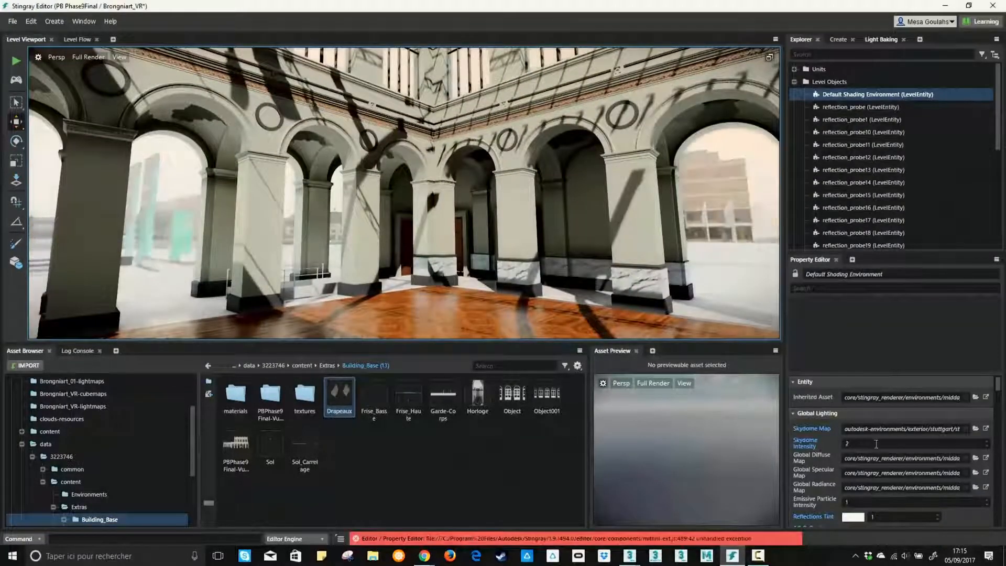
pyautogui.moveTo(282, 251); pyautogui.dragTo(389, 255, button='right')
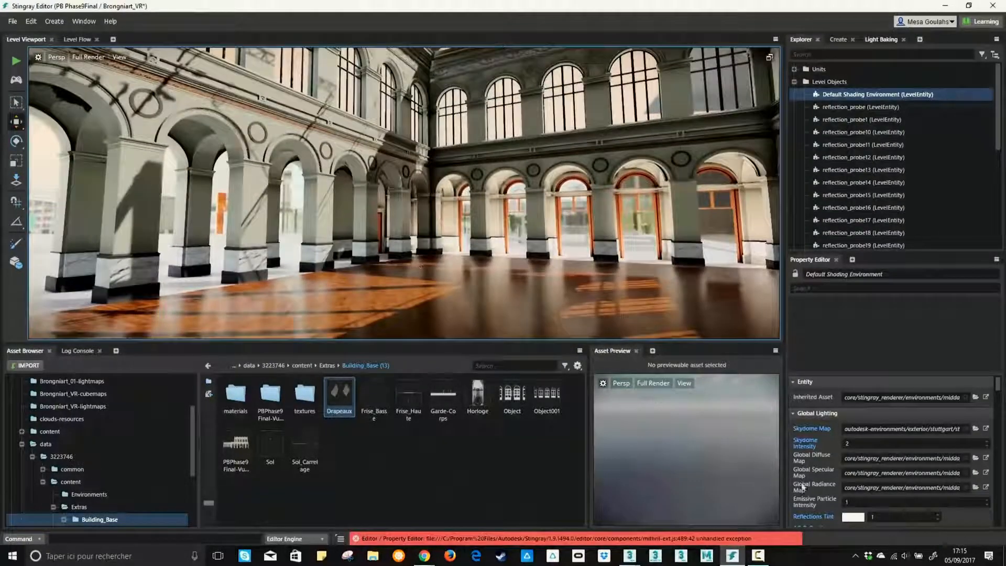
# Set the Reflections Tint multiplier to 3 and check the reflections on the floor
pyautogui.scroll(-2, 884, 464)
pyautogui.doubleClick(893, 465)
pyautogui.write('2')
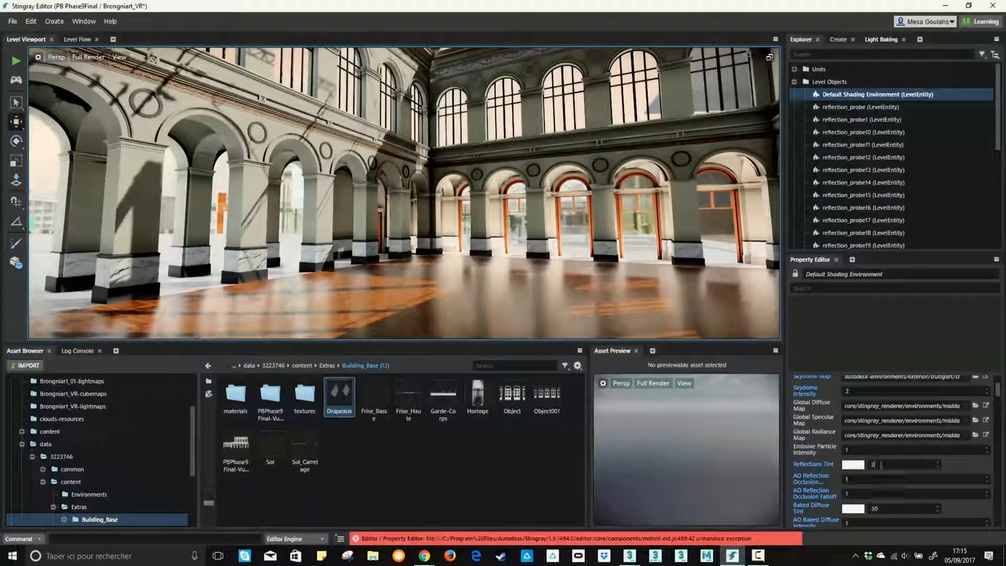
pyautogui.doubleClick(881, 465)
pyautogui.write('3')
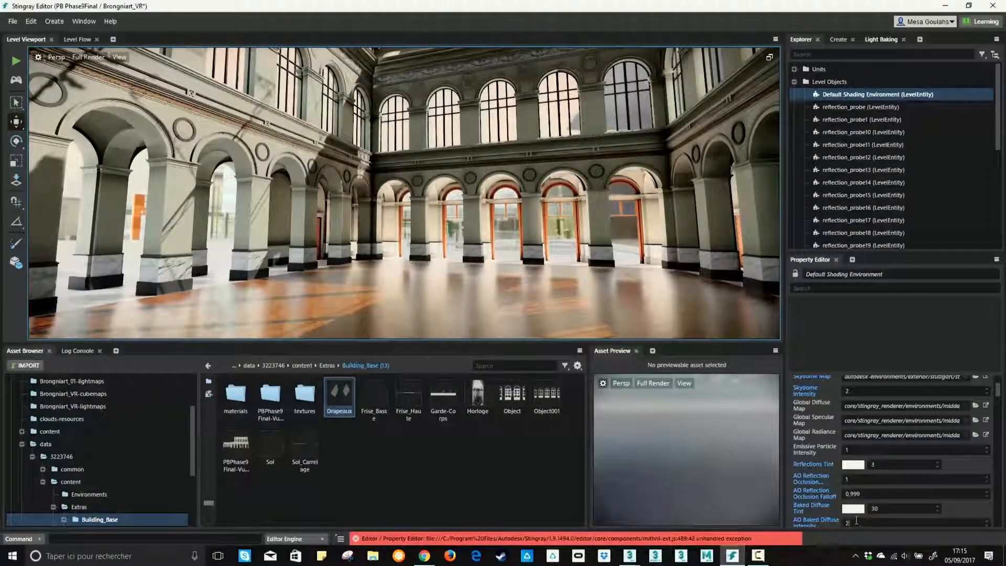
pyautogui.keyDown('alt'); pyautogui.moveTo(440, 128); pyautogui.dragTo(670, 212); pyautogui.keyUp('alt')
# Enable Auto Exposure in the Default Shading Environment and check the hall's lighting
pyautogui.scroll(-10, 823, 438)
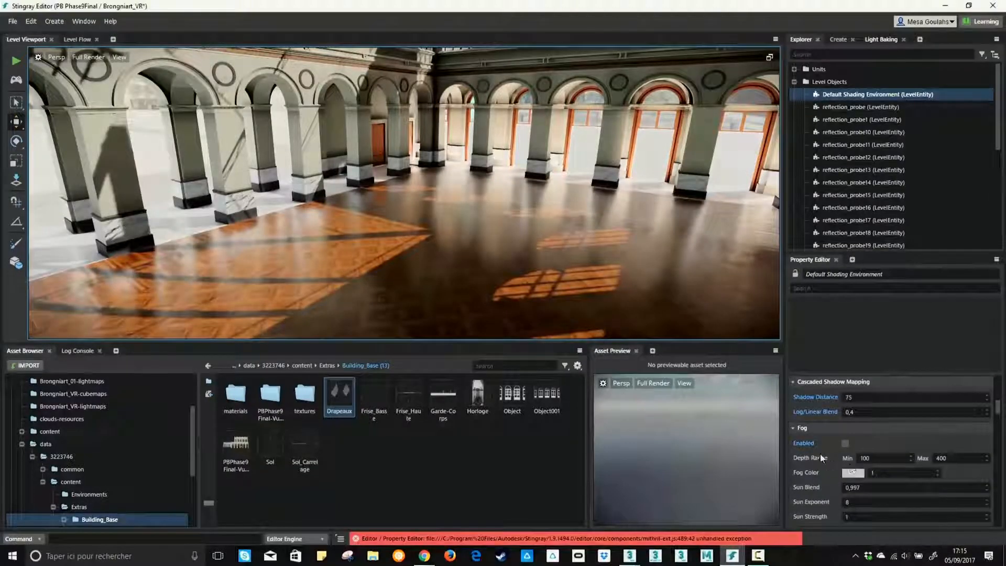
pyautogui.click(844, 443)
pyautogui.click(486, 197)
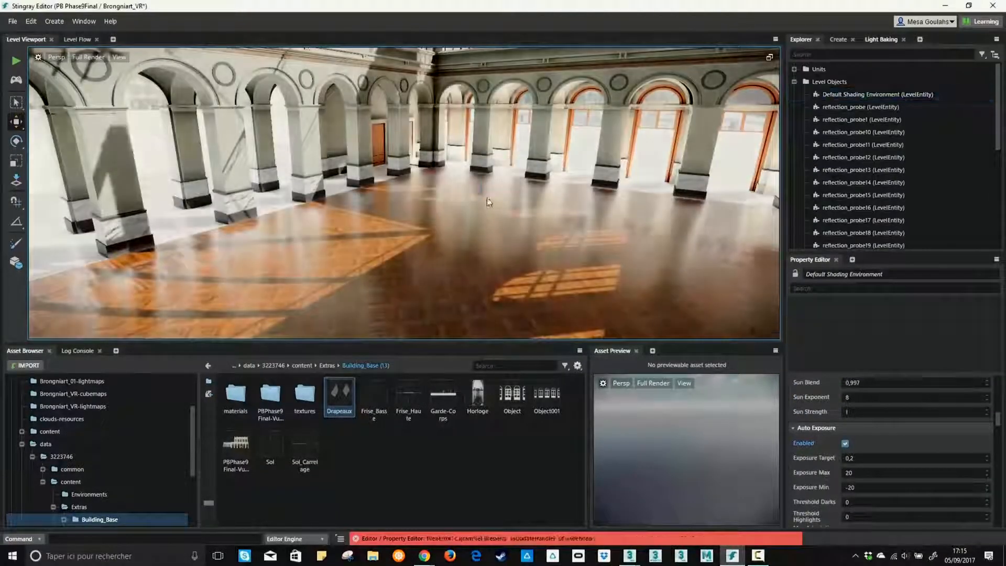
pyautogui.moveTo(486, 197)
pyautogui.mouseDown(button='right')
pyautogui.moveTo(516, 170)
pyautogui.moveTo(480, 160)
pyautogui.moveTo(409, 181)
pyautogui.moveTo(336, 157)
pyautogui.moveTo(374, 159)
pyautogui.moveTo(324, 165)
pyautogui.mouseUp(button='right')
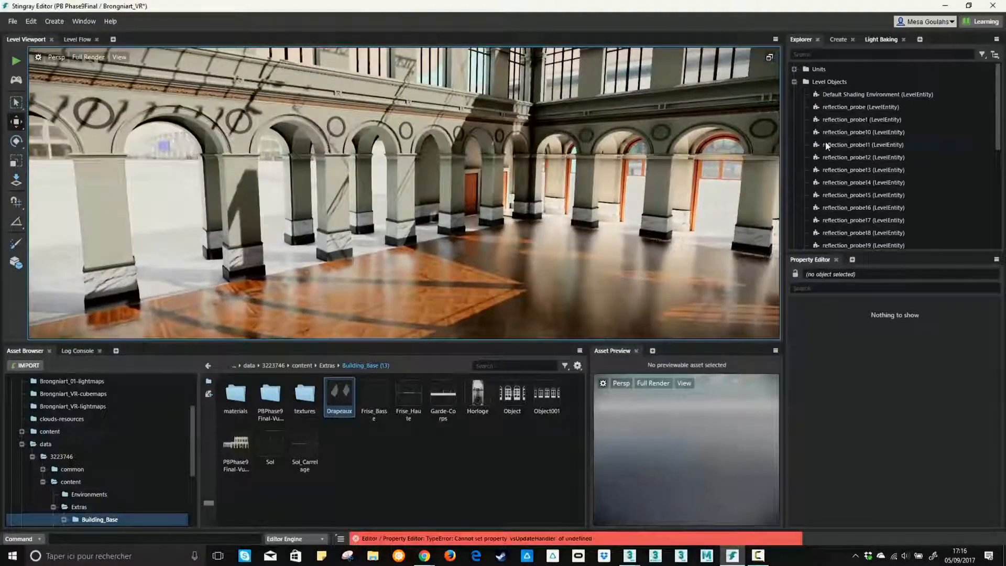
# Find the environment's Screen-Space Ambient Occlusion settings and switch the level viewport to the SSAO debug view
pyautogui.click(864, 95)
pyautogui.scroll(-10, 825, 466)
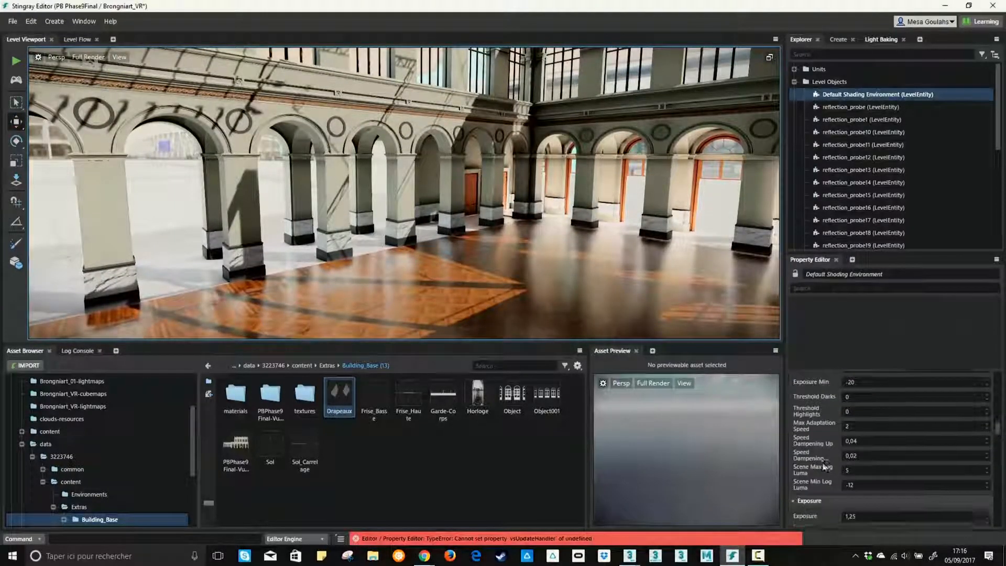
pyautogui.scroll(-3, 825, 466)
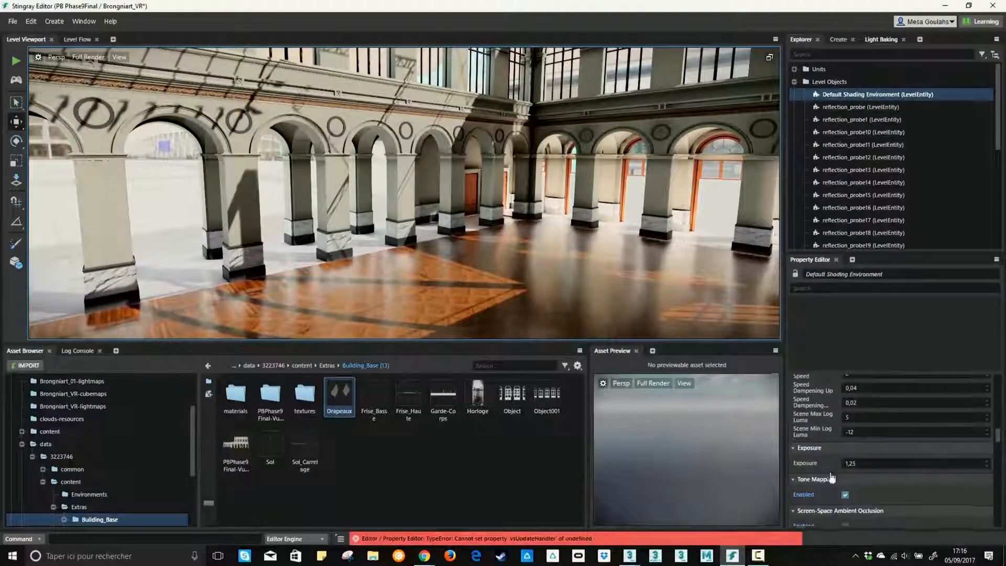
pyautogui.click(120, 57)
pyautogui.moveTo(126, 75)
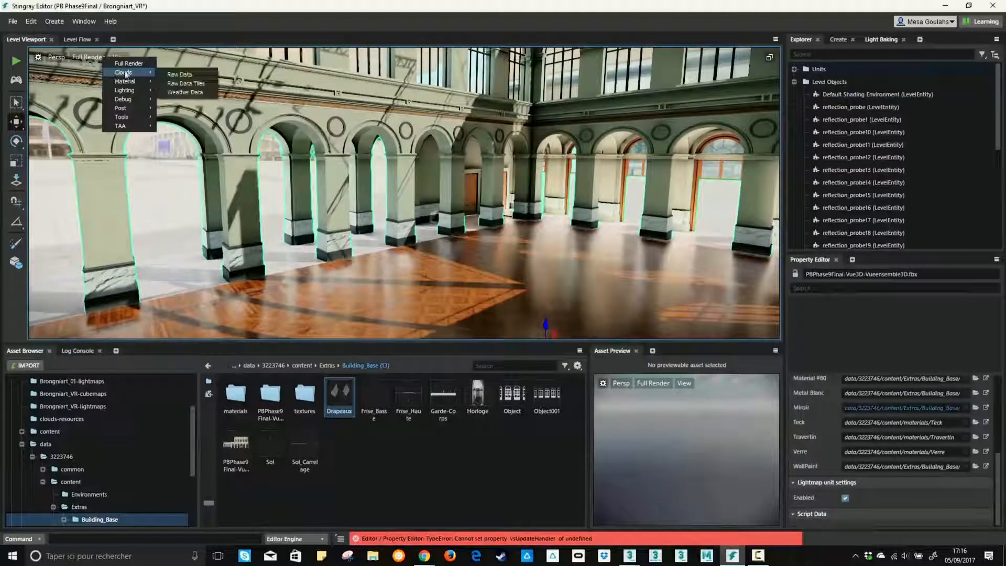
pyautogui.click(190, 109)
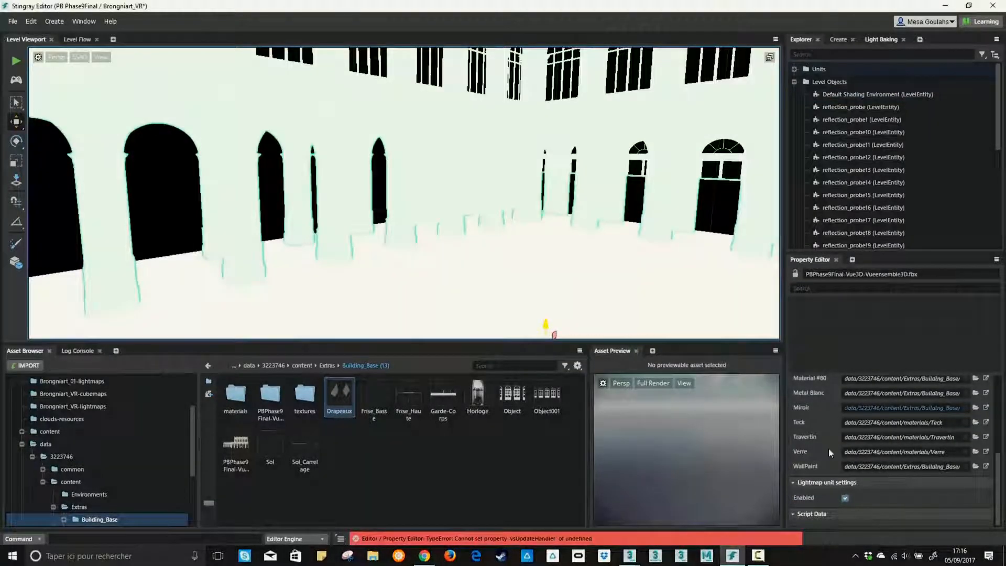
# Enable Screen-Space Ambient Occlusion in the Default Shading Environment, leaving Half-Res off
pyautogui.click(856, 96)
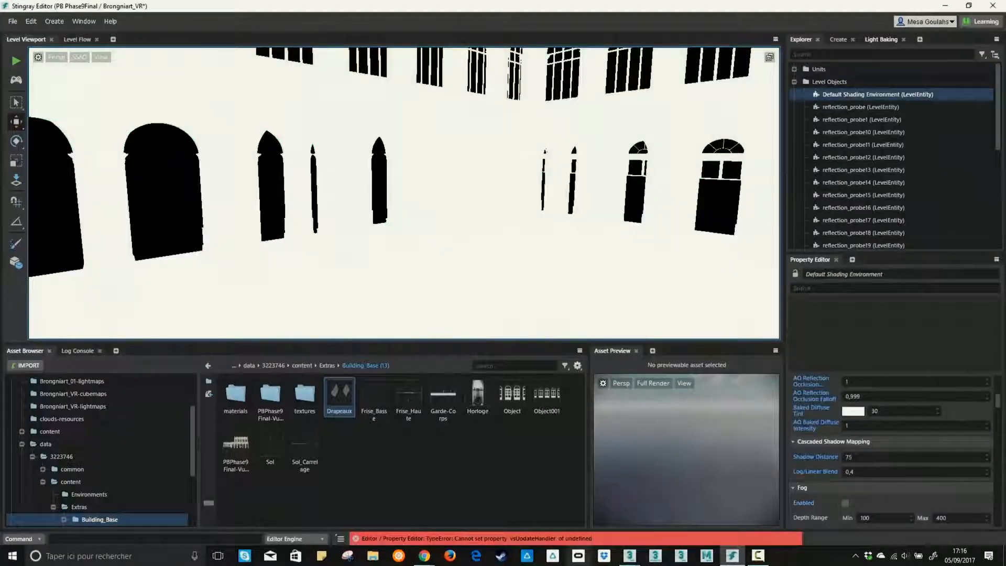
pyautogui.scroll(-10, 878, 498)
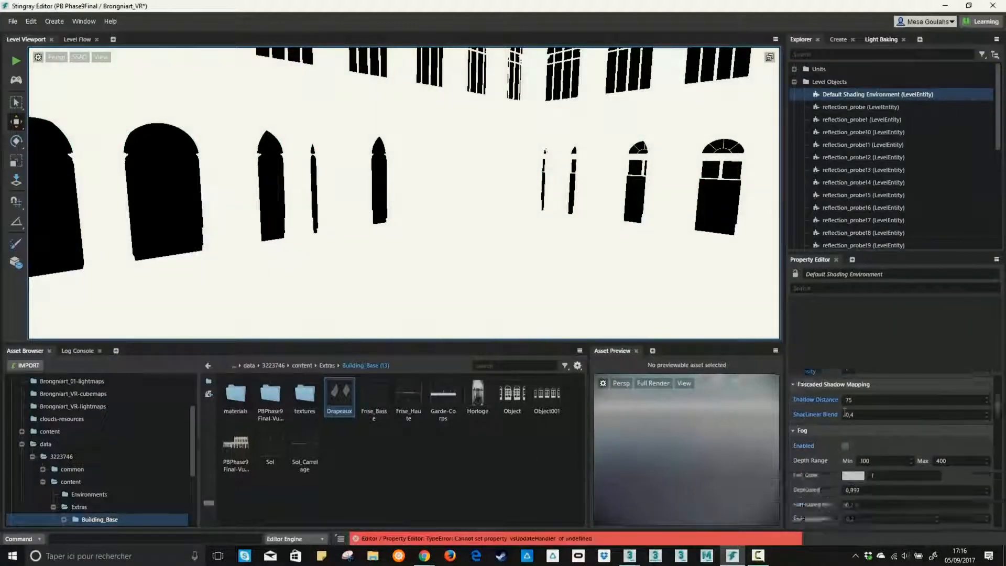
pyautogui.scroll(-8, 844, 491)
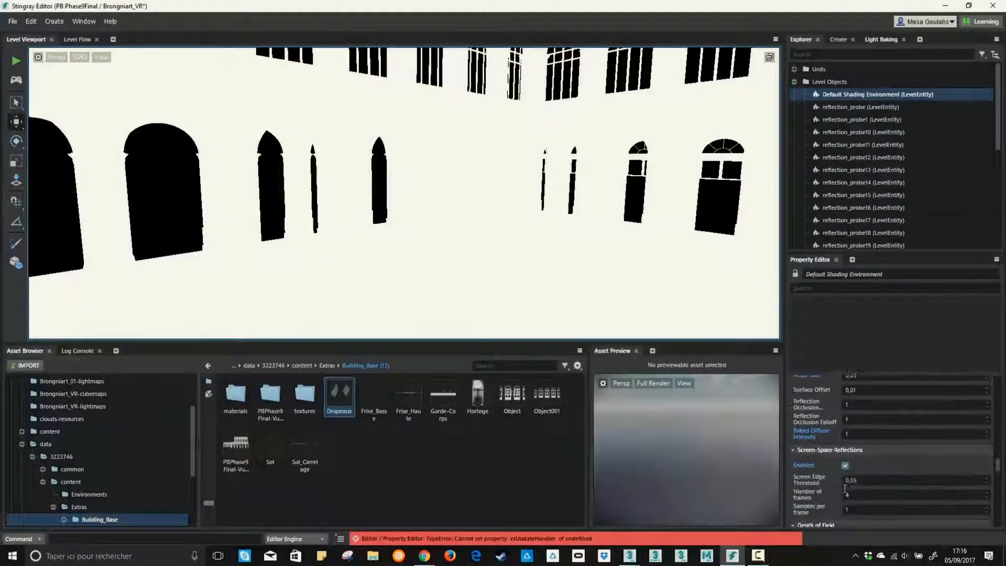
pyautogui.scroll(-8, 834, 474)
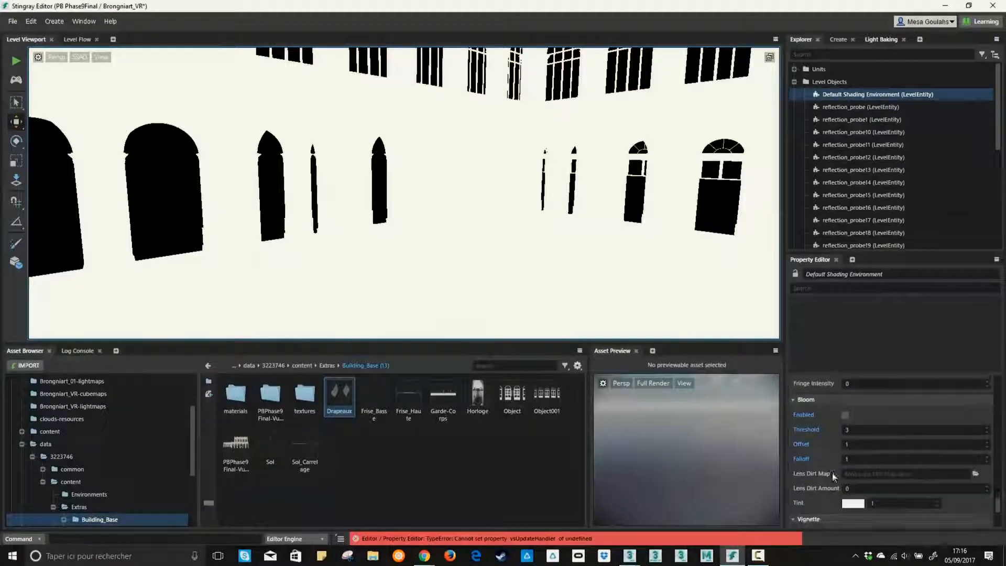
pyautogui.scroll(10, 831, 466)
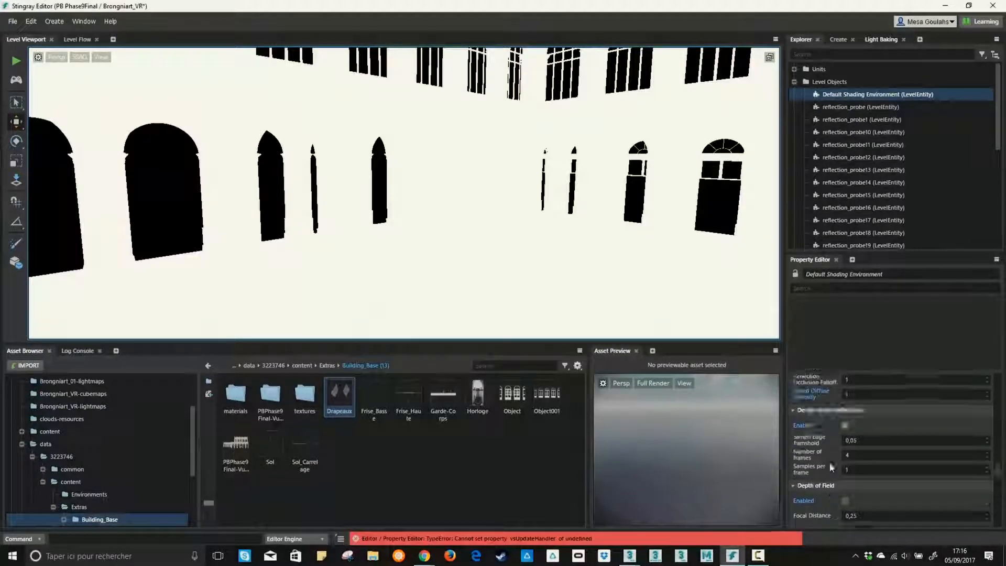
pyautogui.click(845, 481)
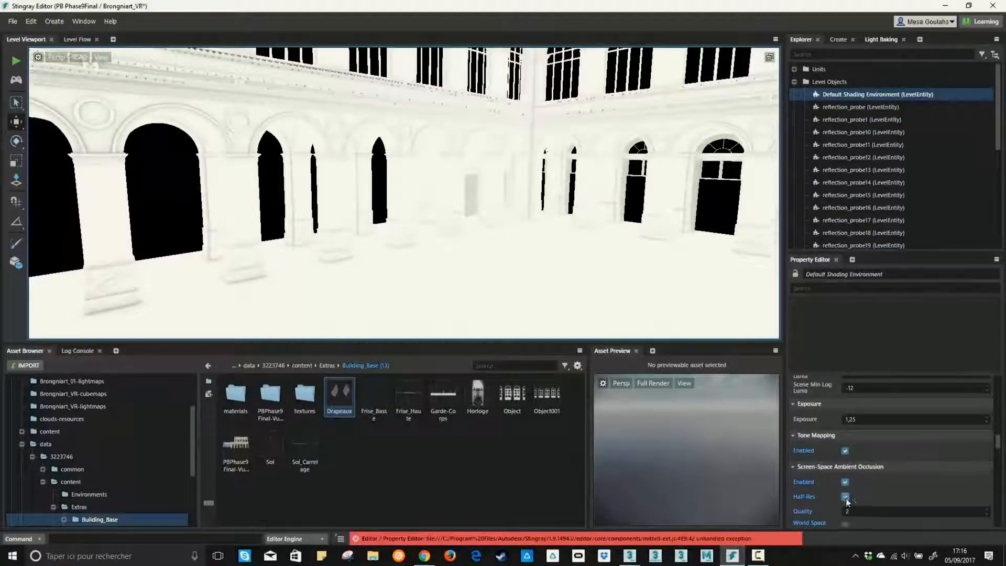
pyautogui.click(845, 496)
# Set the ambient occlusion radius to 5 and its intensity to 2, and inspect the hall's occlusion shading
pyautogui.scroll(-1, 976, 457)
pyautogui.click(987, 459)
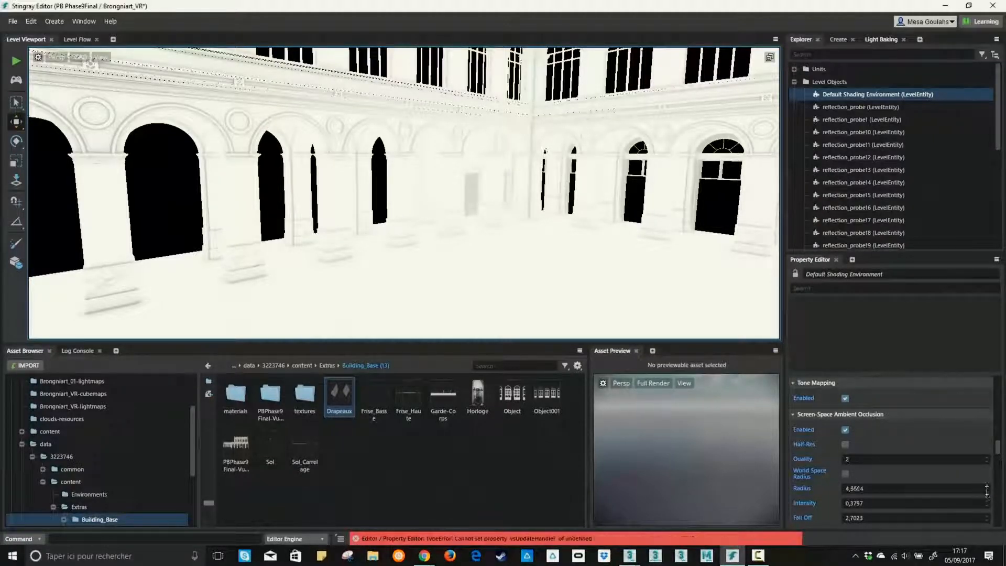
pyautogui.moveTo(987, 489)
pyautogui.mouseDown()
pyautogui.moveTo(978, 433)
pyautogui.moveTo(980, 528)
pyautogui.moveTo(967, 470)
pyautogui.mouseUp()
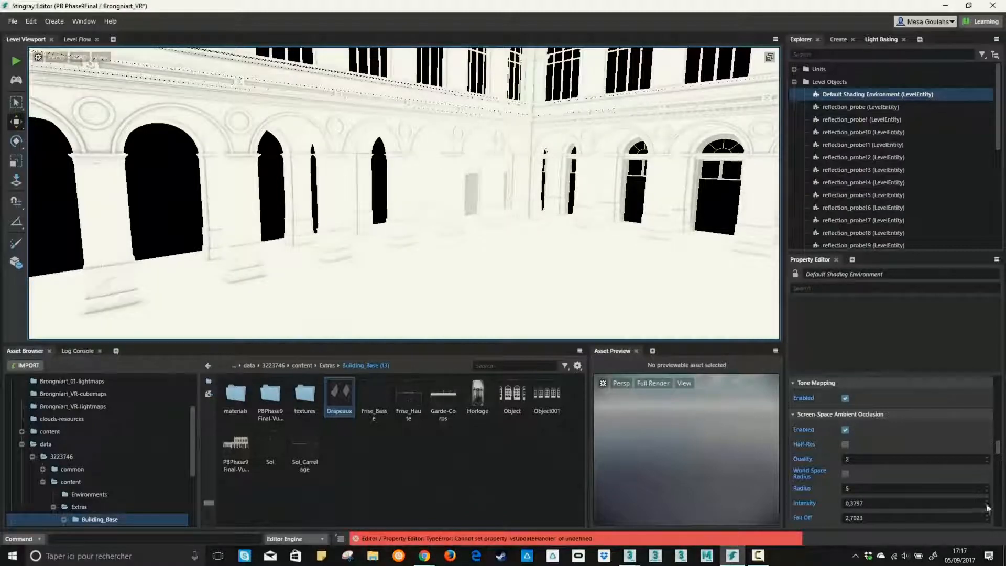
pyautogui.moveTo(988, 507)
pyautogui.mouseDown()
pyautogui.moveTo(985, 477)
pyautogui.moveTo(986, 516)
pyautogui.moveTo(986, 484)
pyautogui.moveTo(490, 180)
pyautogui.moveTo(535, 192)
pyautogui.moveTo(534, 216)
pyautogui.moveTo(824, 518)
pyautogui.moveTo(870, 501)
pyautogui.mouseUp()
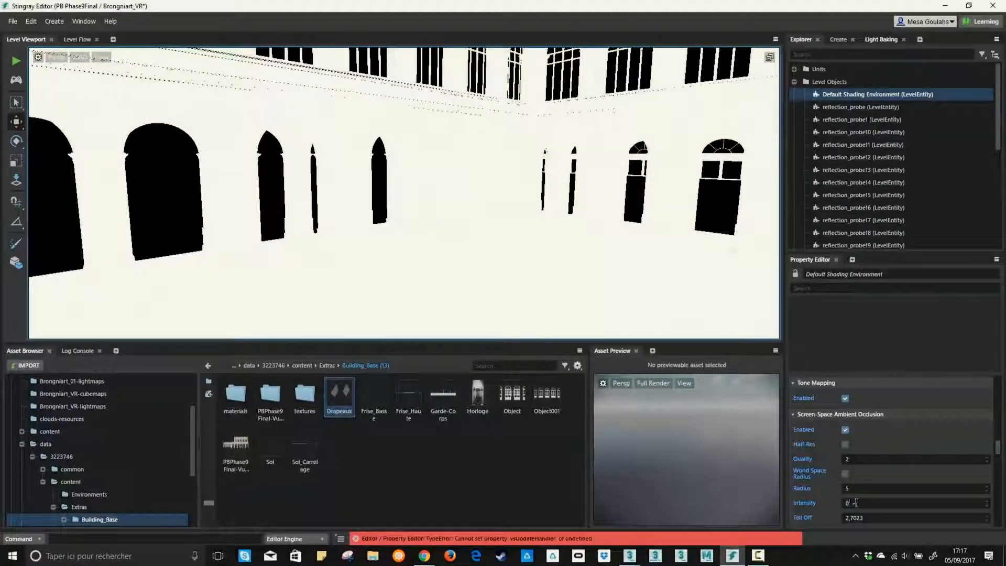
pyautogui.press('BackSpace')
pyautogui.write('2')
pyautogui.moveTo(160, 264)
pyautogui.mouseDown(button='right')
pyautogui.moveTo(602, 426)
pyautogui.moveTo(399, 225)
pyautogui.mouseUp(button='right')
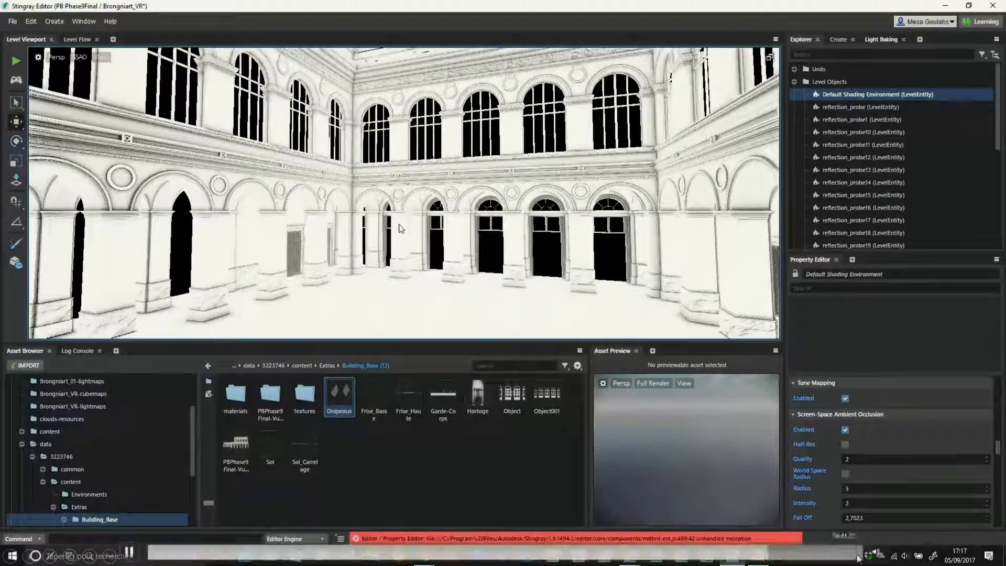
# Return the viewport to Full Render and review the effect of the ambient occlusion across the hall
pyautogui.click(108, 65)
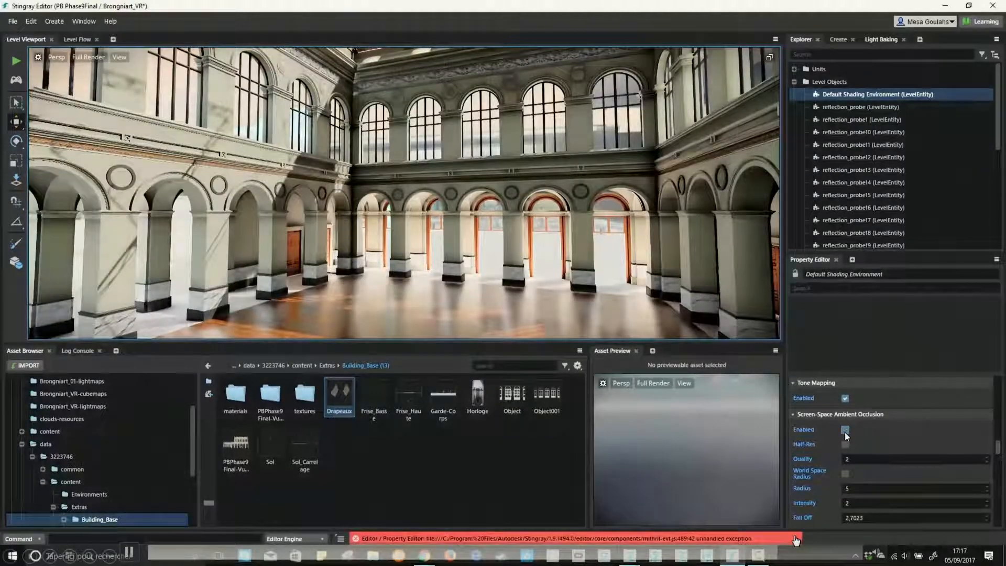
pyautogui.moveTo(503, 173); pyautogui.dragTo(503, 242, button='right')
pyautogui.scroll(-5, 839, 450)
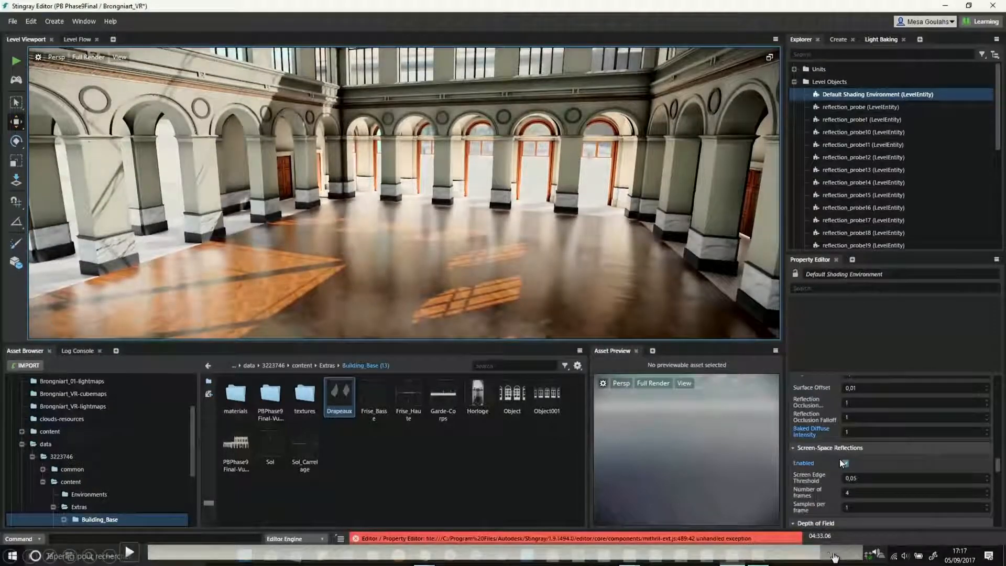
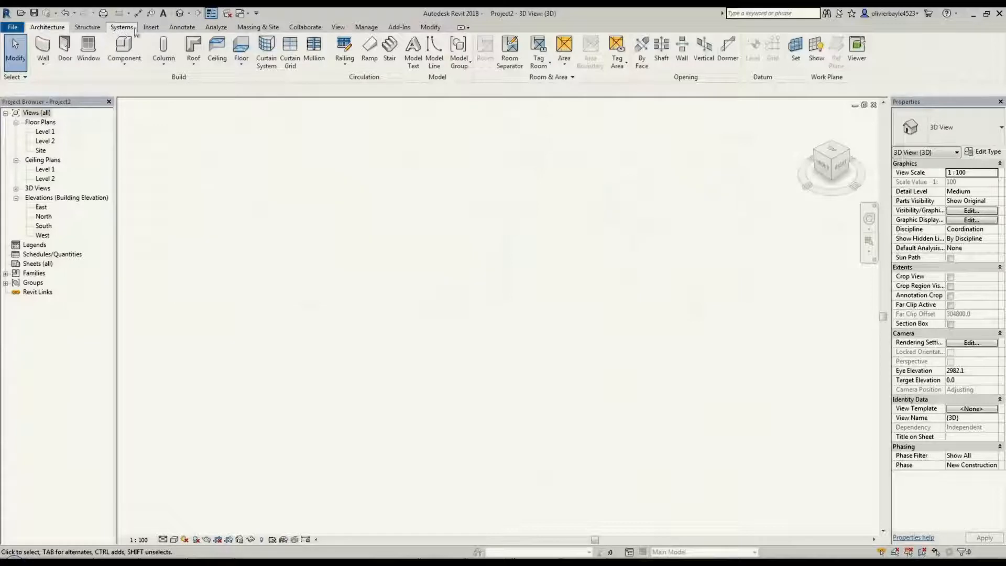
# Switch to Revit and link the point cloud PalaisB V1.rcp into the project with Auto - Center to Center positioning
pyautogui.click(153, 30)
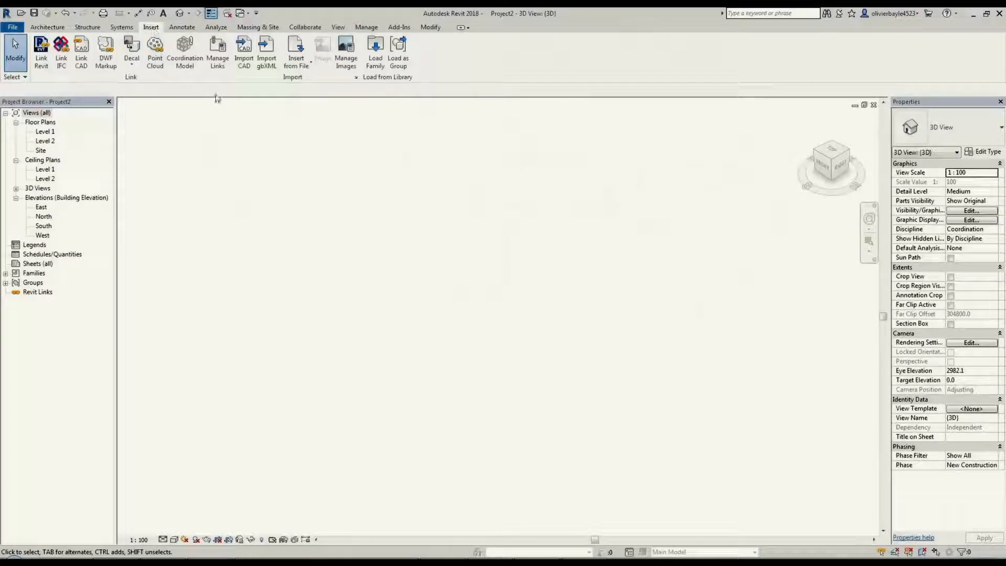
pyautogui.click(155, 53)
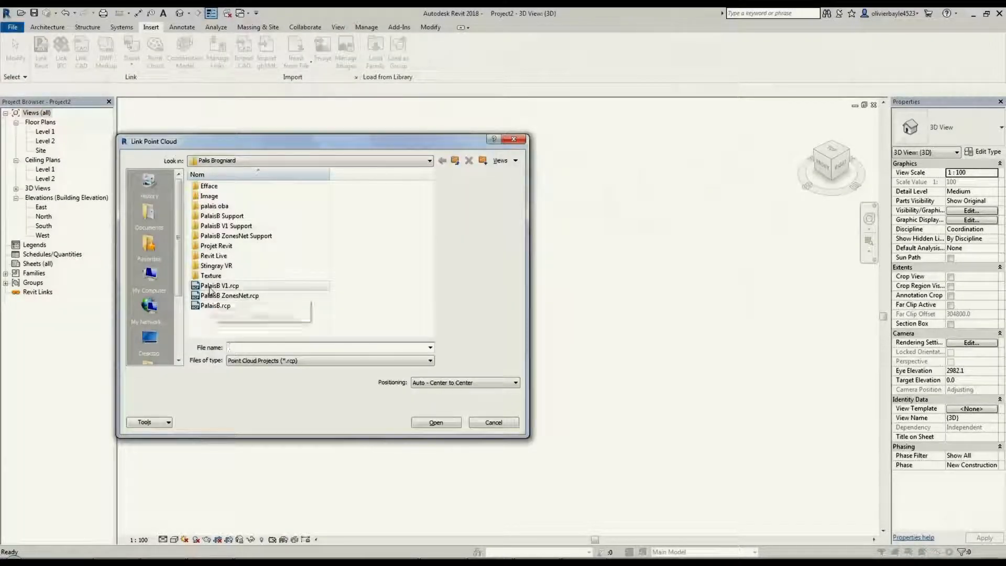
pyautogui.doubleClick(213, 286)
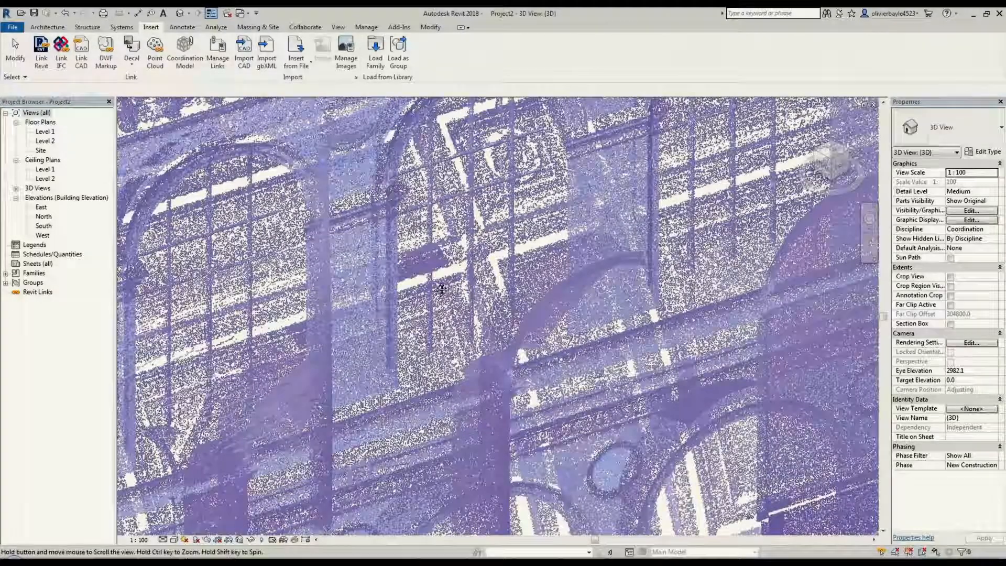
pyautogui.scroll(-6, 436, 279)
pyautogui.scroll(-3, 435, 279)
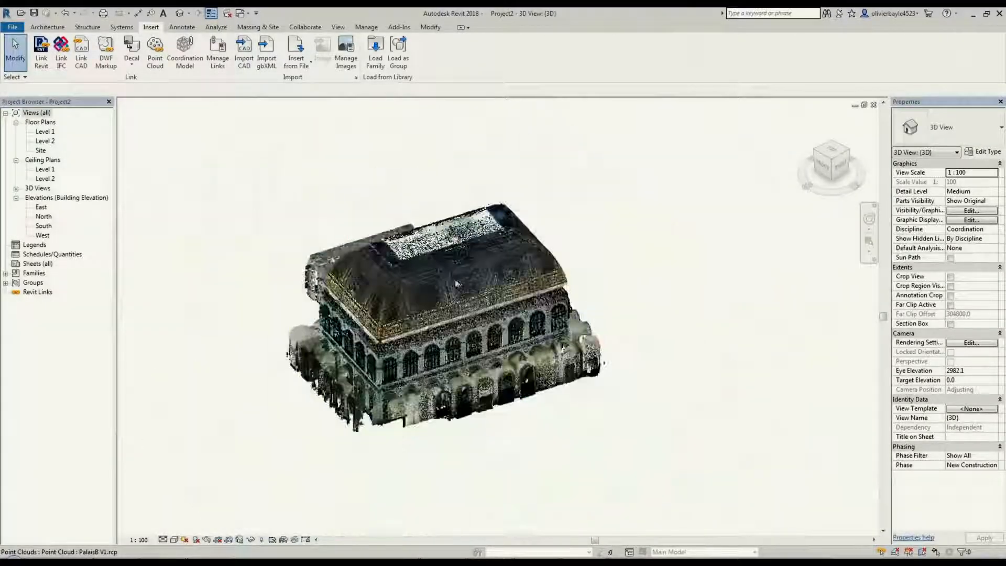
pyautogui.moveTo(456, 282); pyautogui.dragTo(211, 240, button='middle')
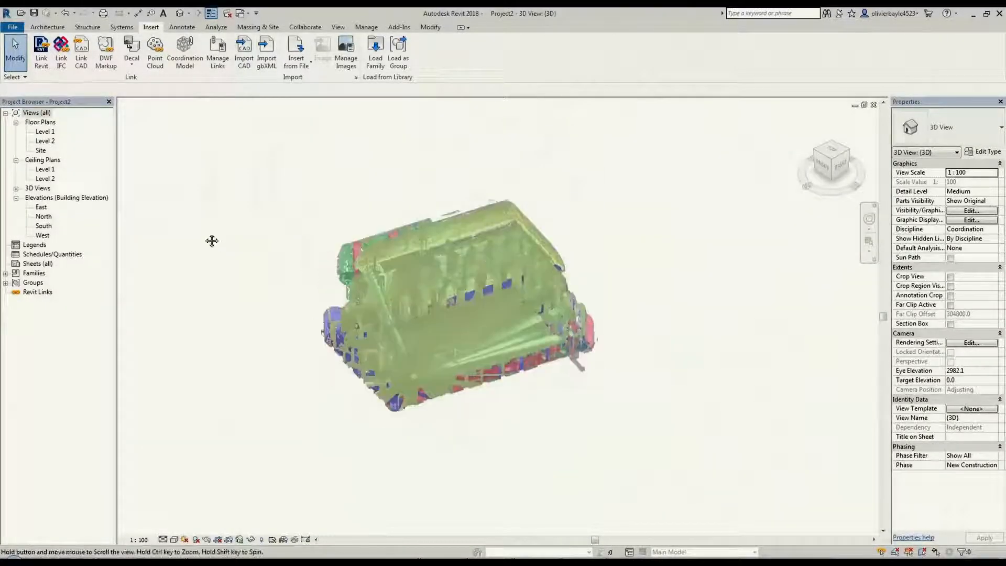
# In the East elevation, move the point cloud vertically so the building's ground floor lines up with Level 1
pyautogui.doubleClick(36, 199)
pyautogui.doubleClick(38, 198)
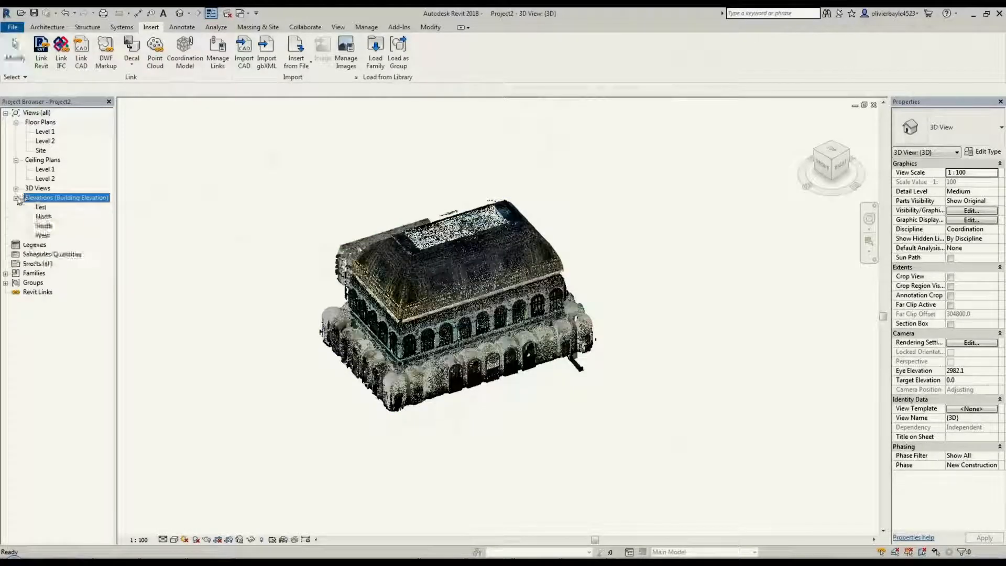
pyautogui.doubleClick(41, 207)
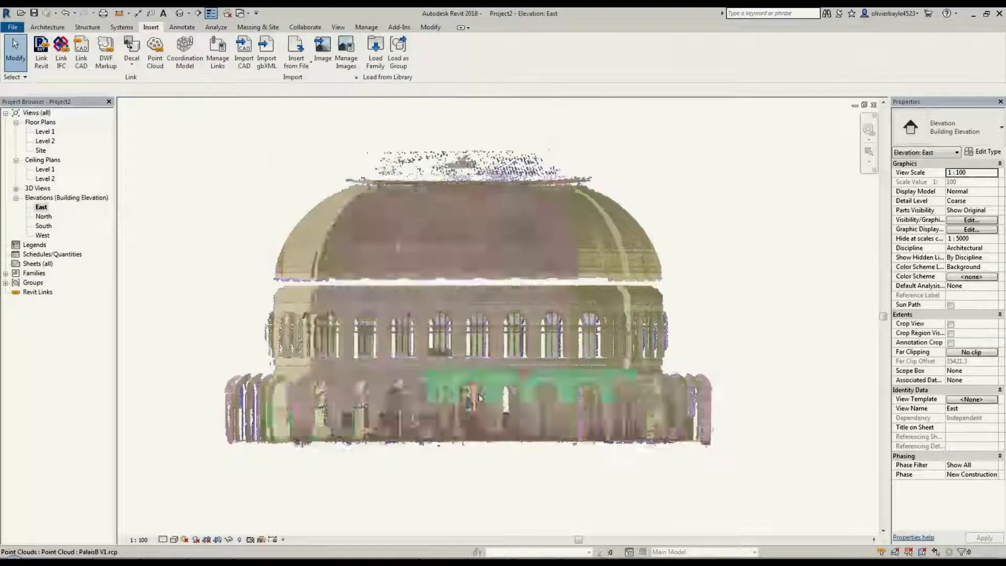
pyautogui.click(481, 395)
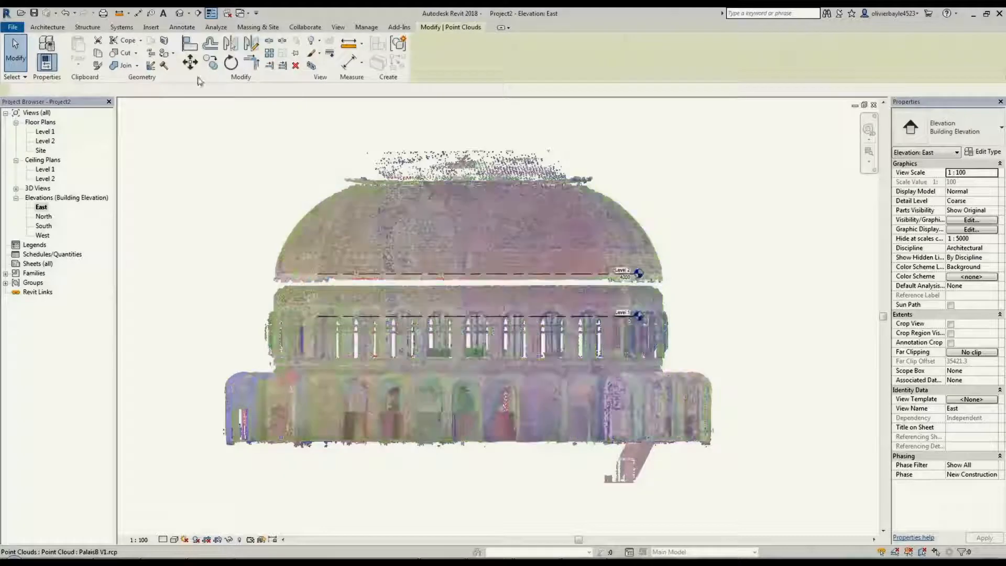
pyautogui.press('m')
pyautogui.press('v')
pyautogui.click(479, 445)
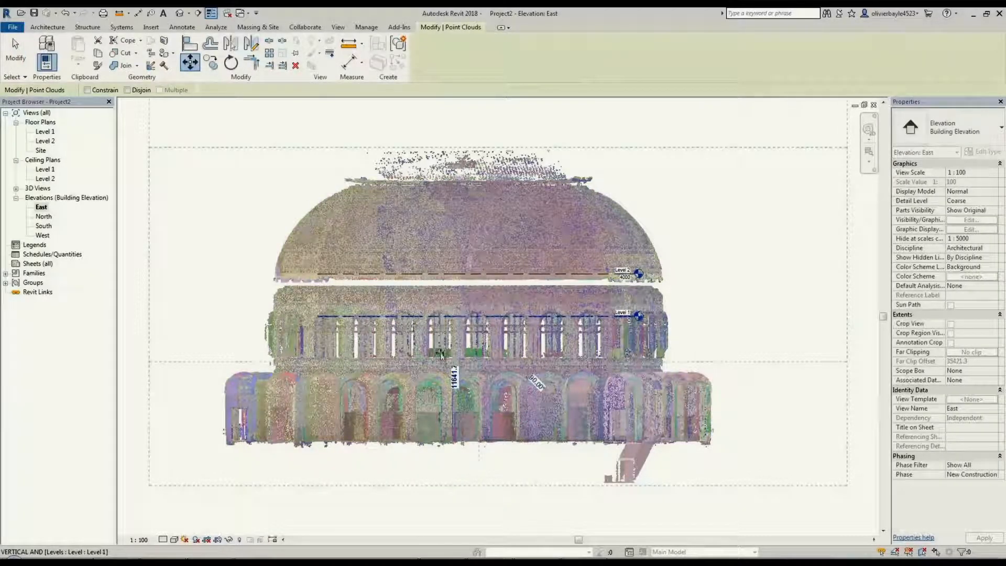
pyautogui.click(441, 354)
# Open the Level 1 floor plan and set the top offset of its view range to 1400
pyautogui.doubleClick(44, 132)
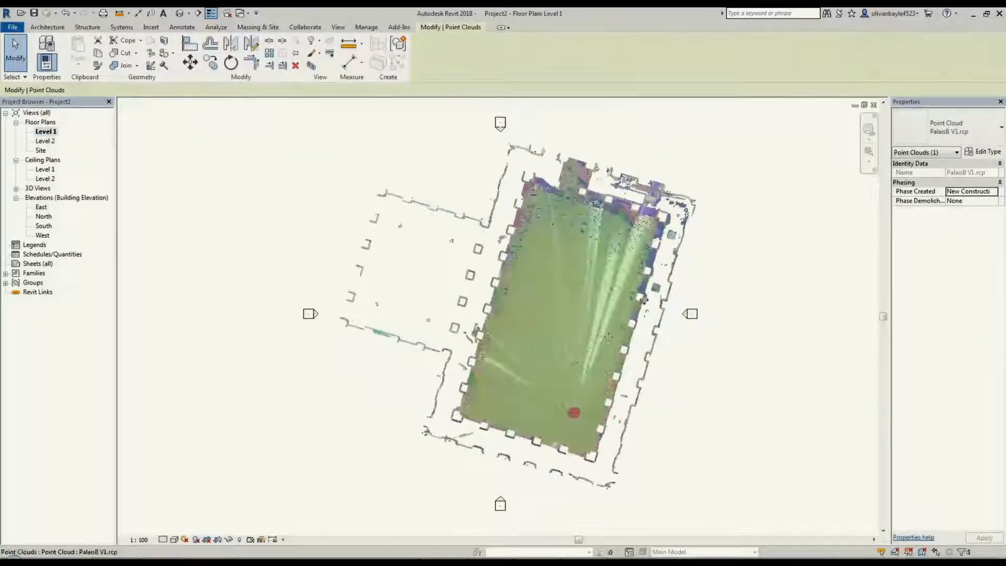
pyautogui.click(676, 262)
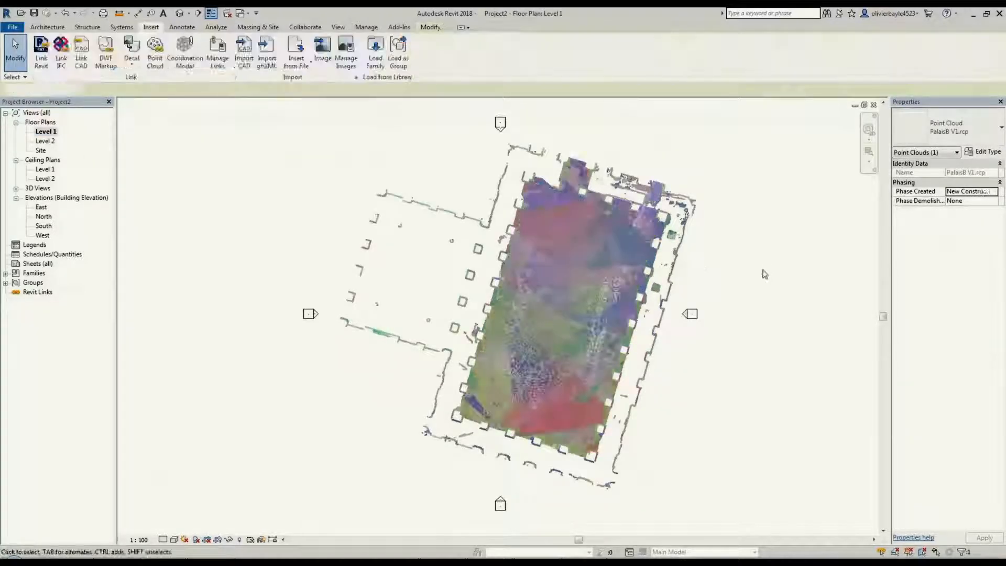
pyautogui.click(676, 262)
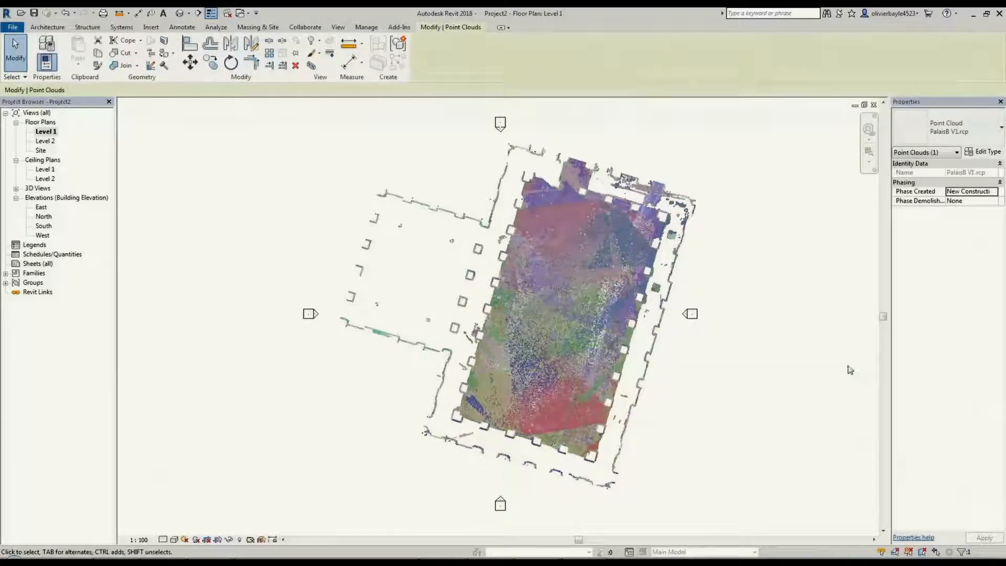
pyautogui.click(759, 205)
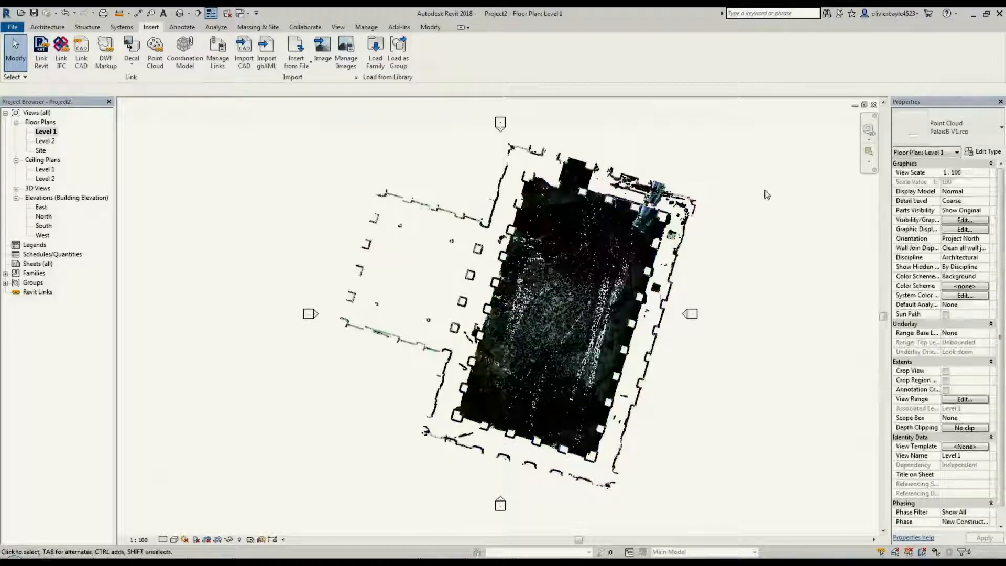
pyautogui.click(965, 400)
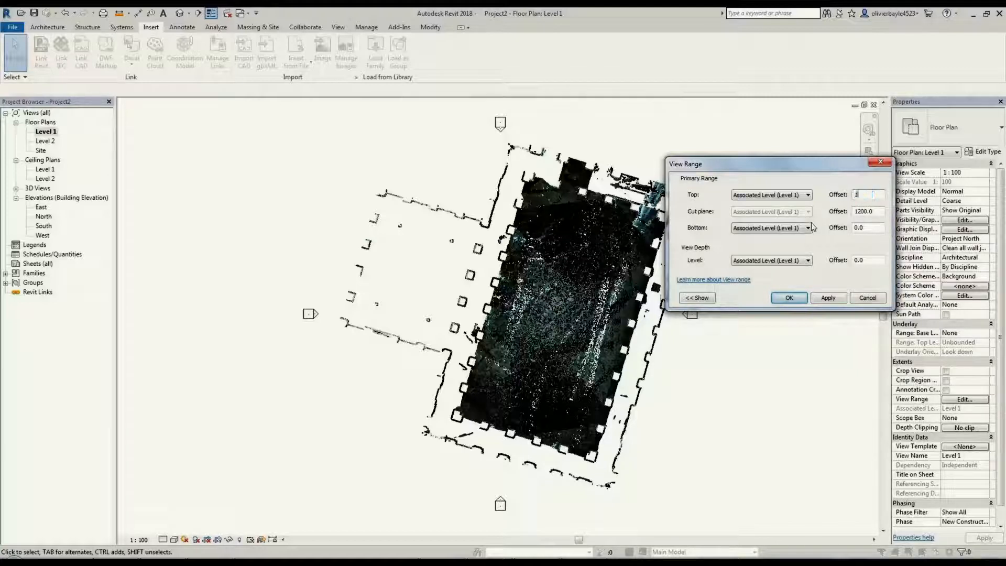
pyautogui.click(830, 298)
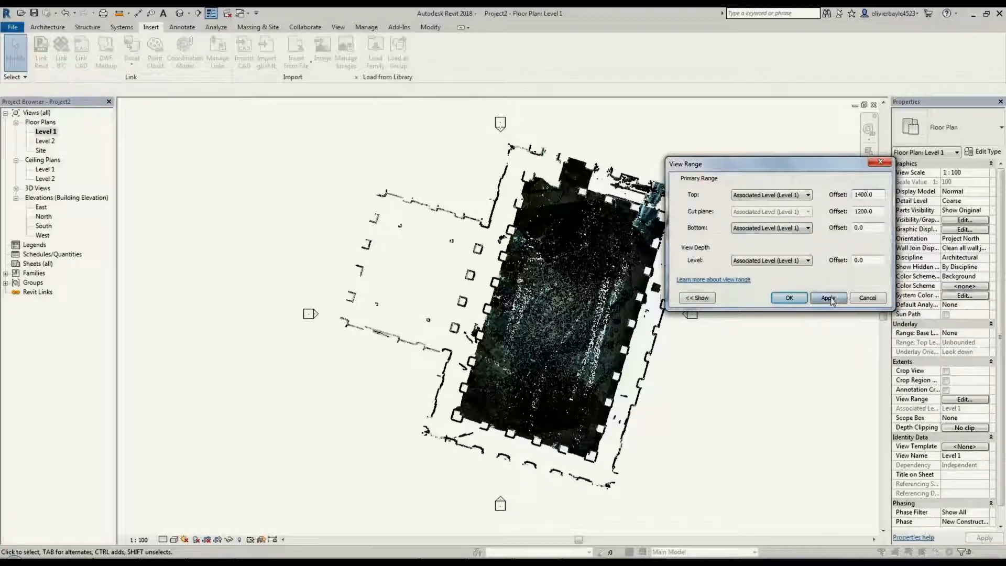
pyautogui.click(788, 298)
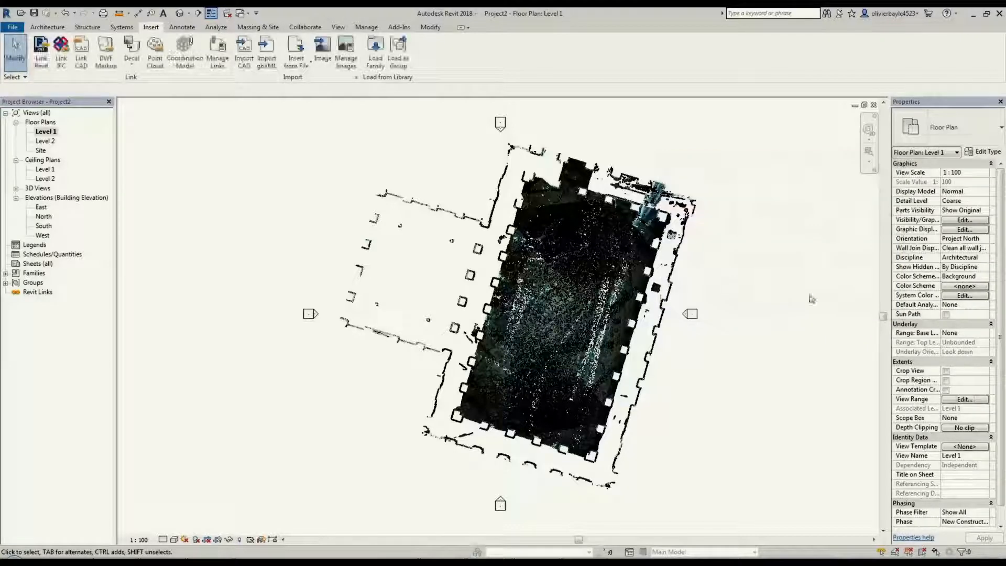
pyautogui.click(984, 151)
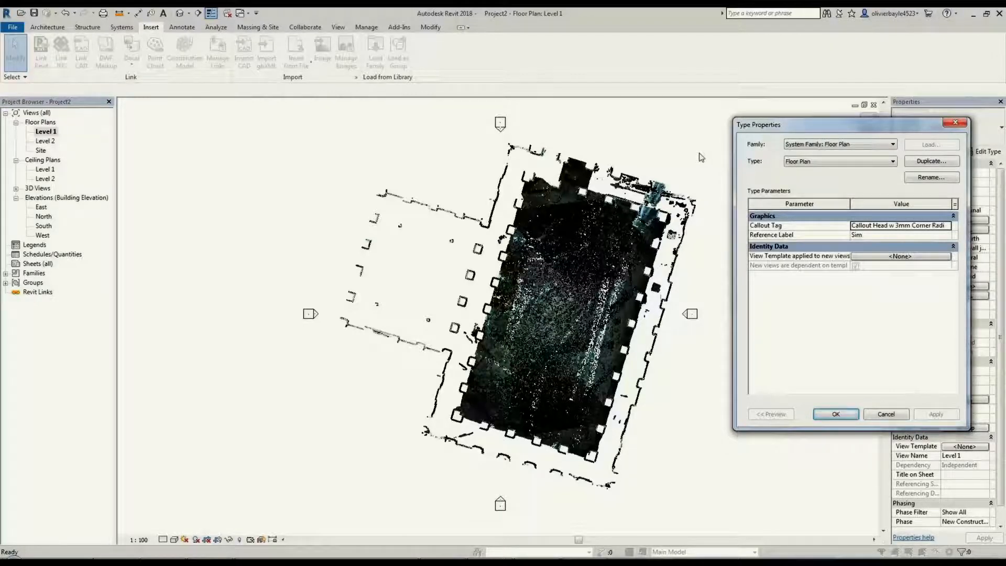
pyautogui.press('Escape')
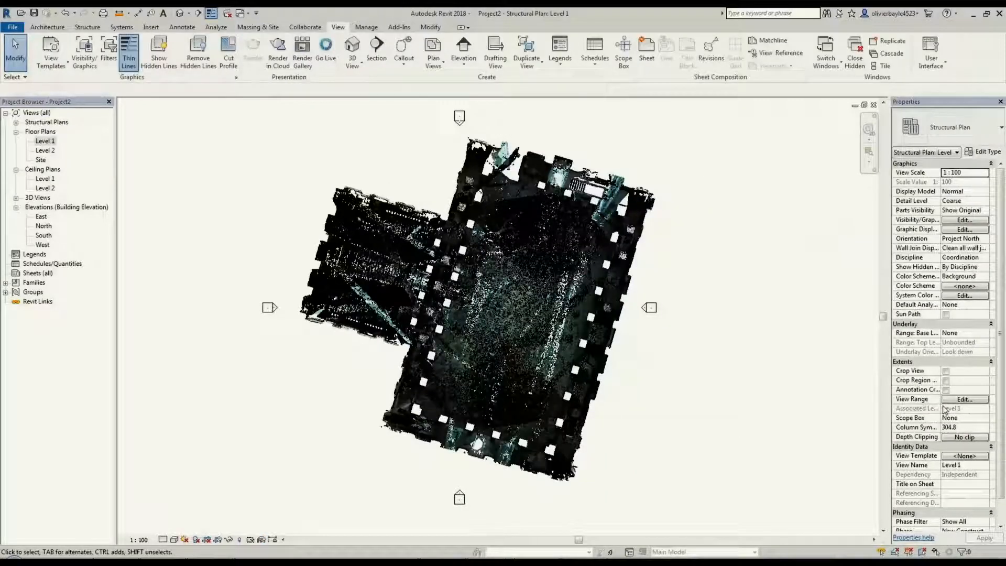
# Set the Level 1 structural plan's view range offsets to 1200 for the top, 1000 for the cut plane and 800 for the bottom
pyautogui.click(966, 400)
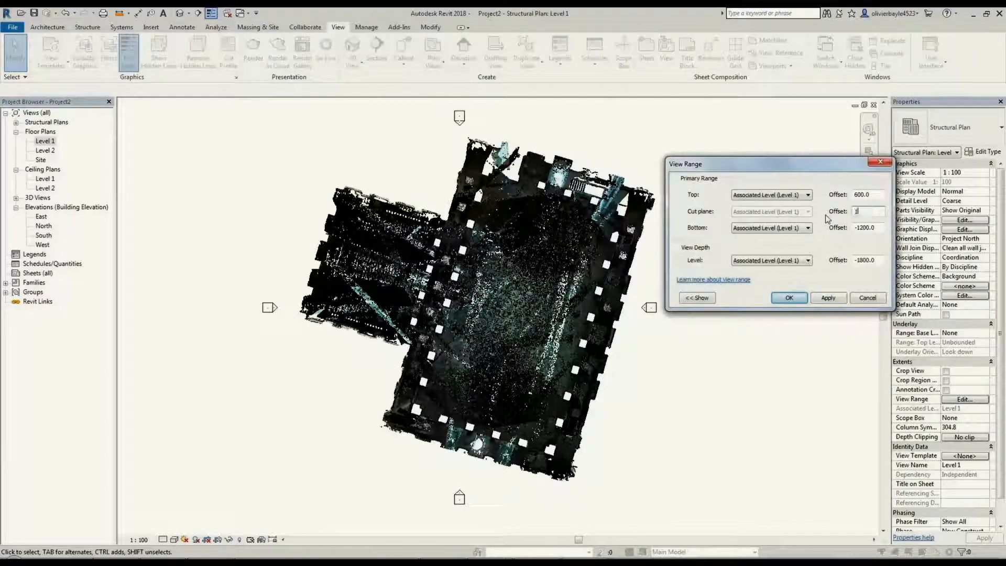
pyautogui.press('Tab')
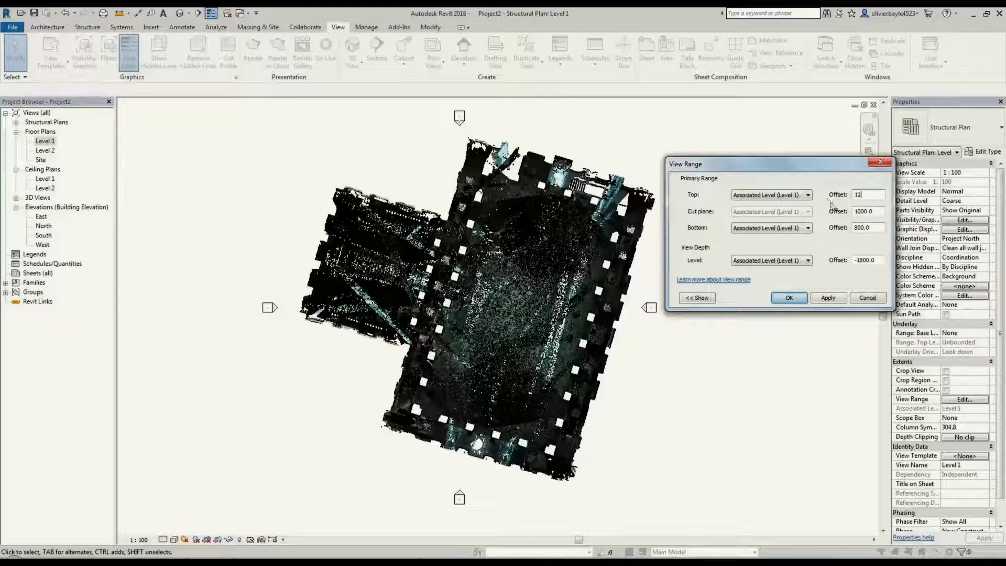
pyautogui.click(827, 297)
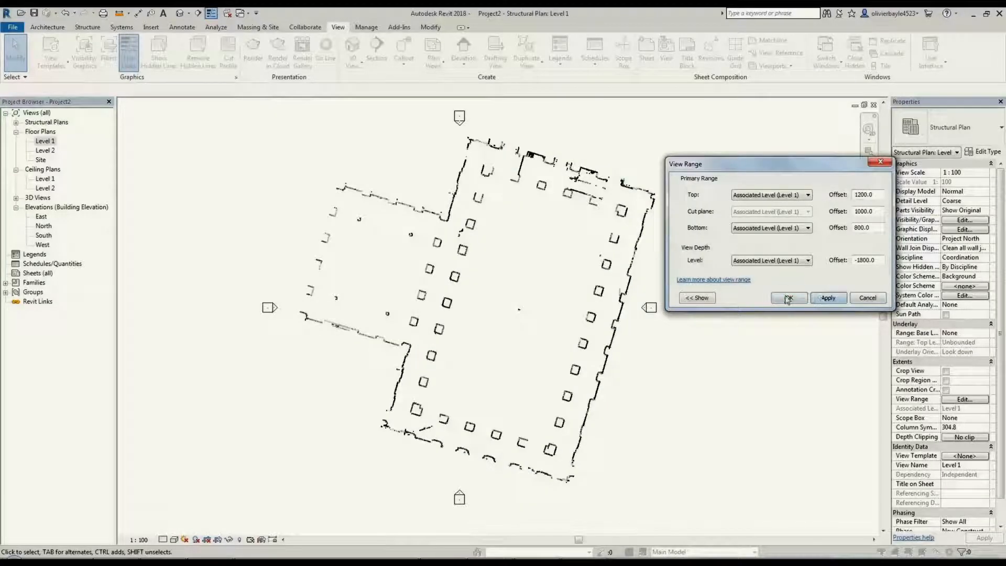
pyautogui.click(789, 297)
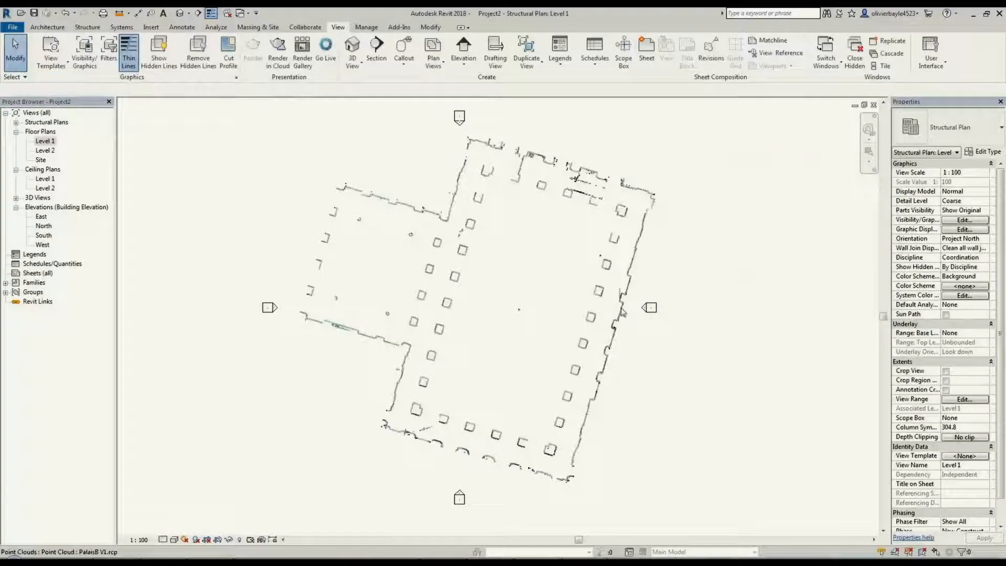
# Rotate the point cloud so its long east wall runs straight north-south, and shift the cloud to centre it between the elevation markers
pyautogui.click(231, 63)
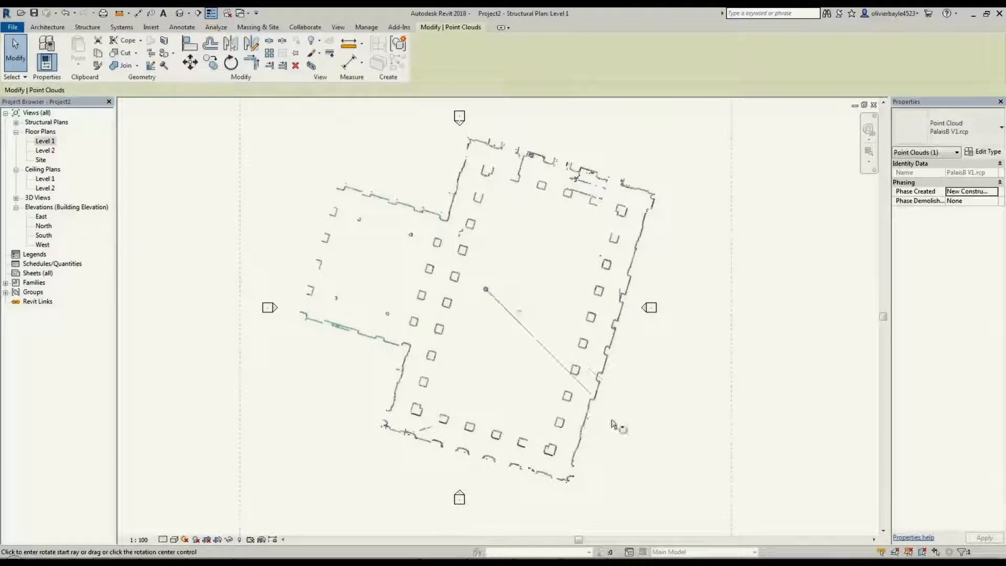
pyautogui.click(485, 289)
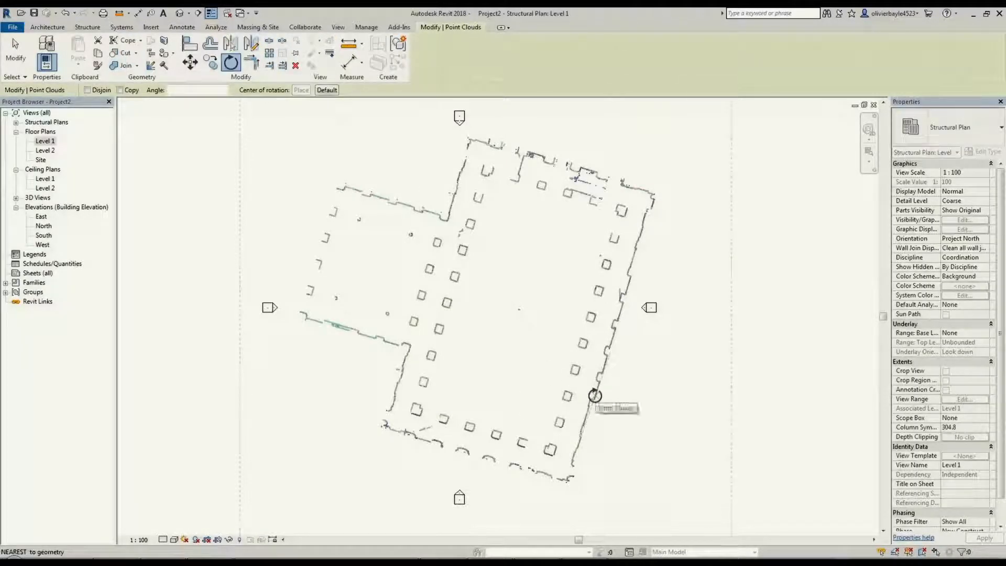
pyautogui.click(595, 396)
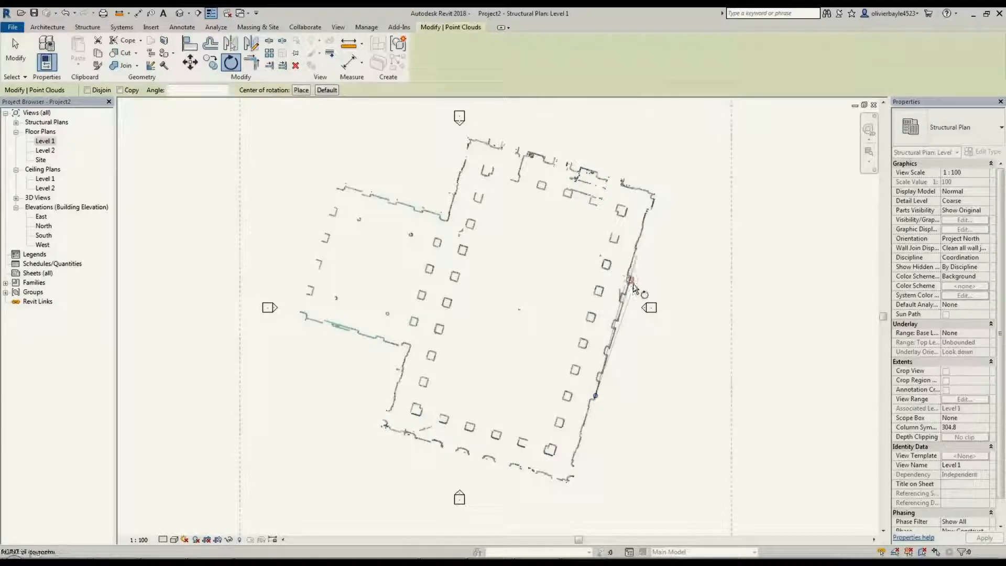
pyautogui.click(632, 281)
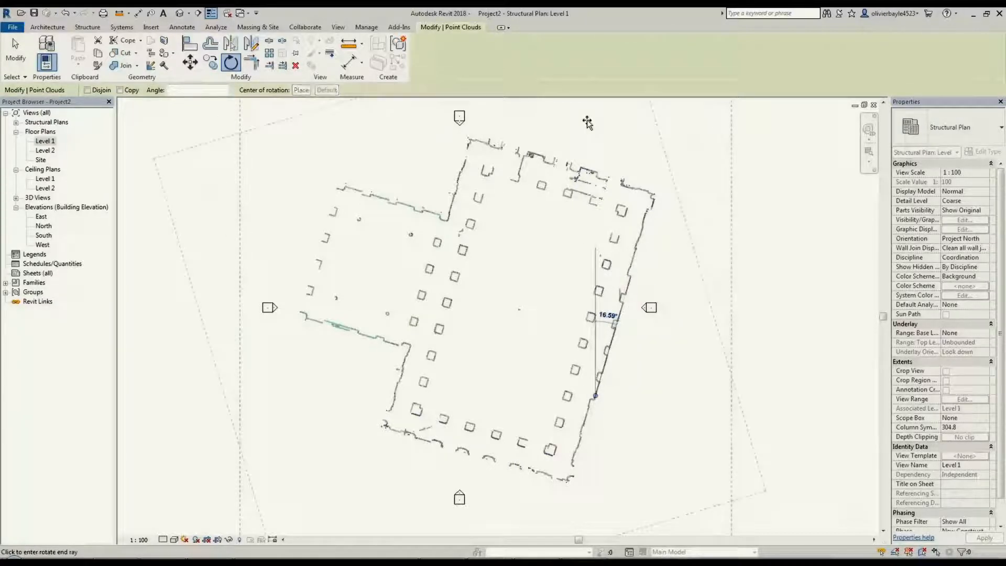
pyautogui.click(587, 122)
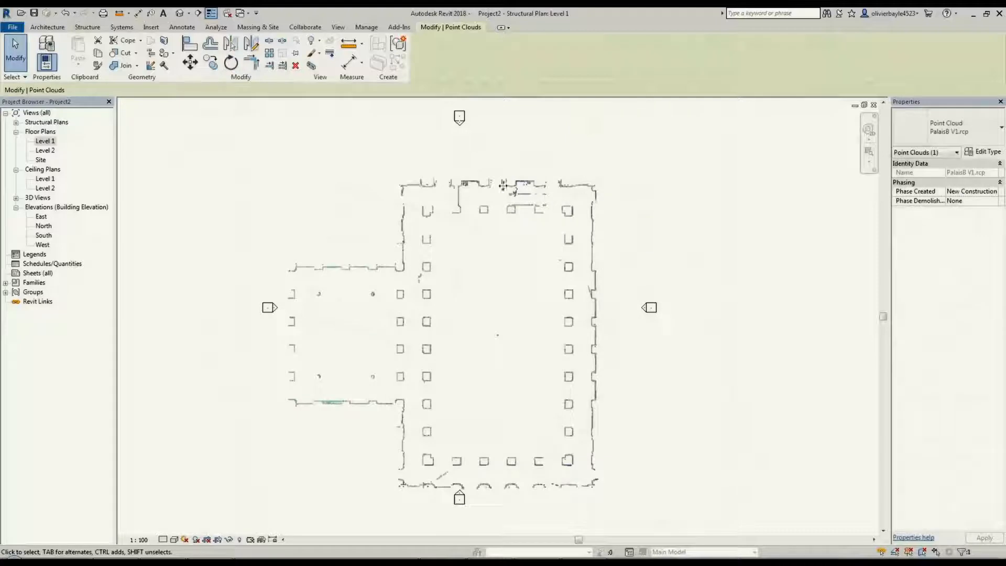
pyautogui.moveTo(524, 152); pyautogui.dragTo(493, 163)
pyautogui.click(676, 171)
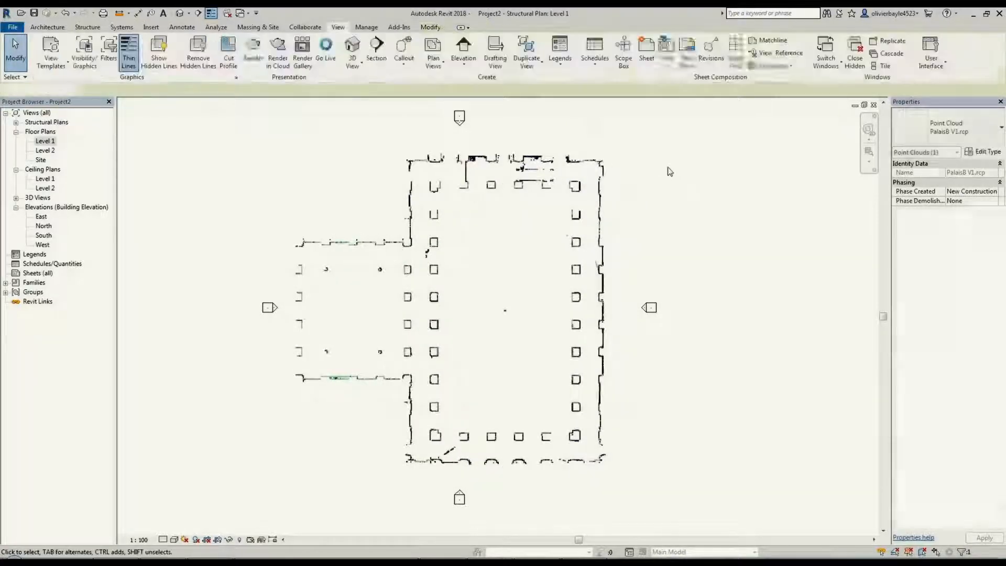
# Create a camera view looking northwest from the hall's southeast corner, with fine detail, eye elevation 1000 and target elevation 3000
pyautogui.click(190, 17)
pyautogui.click(208, 42)
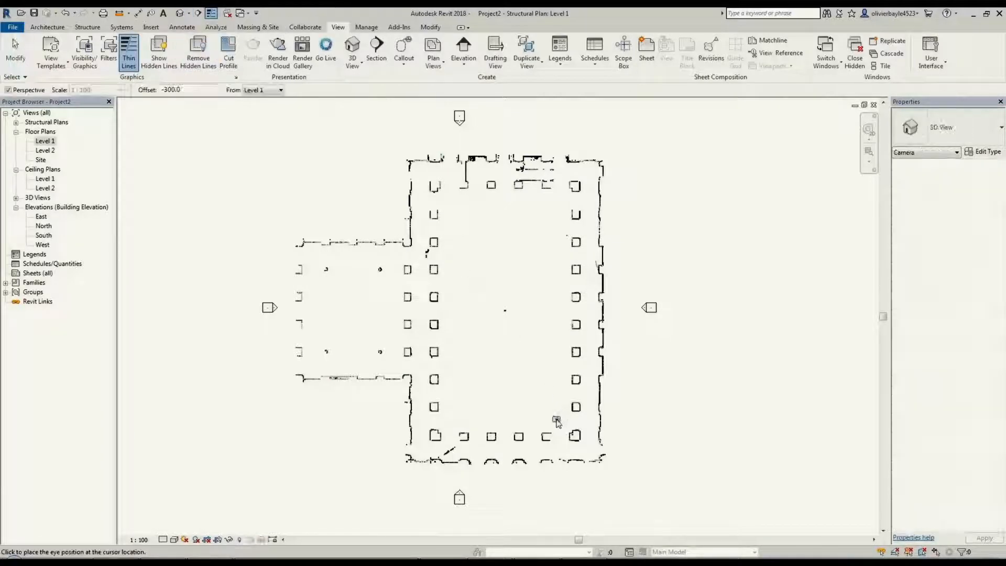
pyautogui.click(556, 421)
pyautogui.click(405, 115)
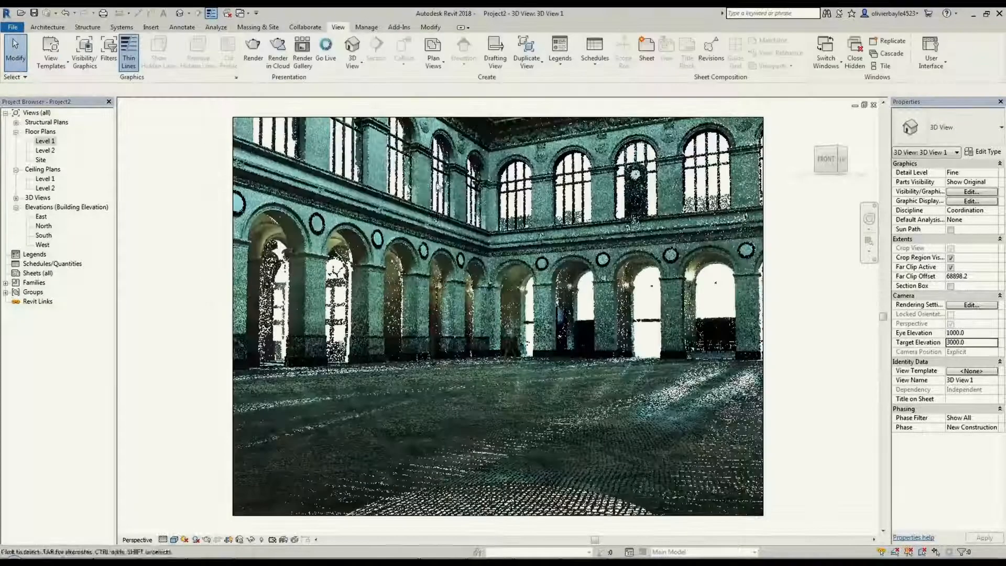
pyautogui.scroll(-3, 471, 198)
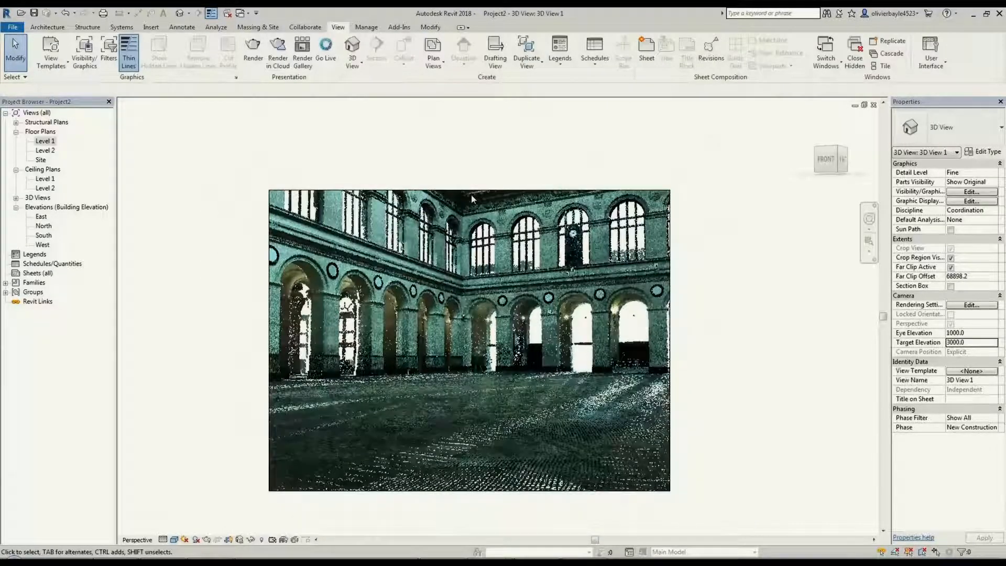
# Extend the upper edge of the camera view's crop region to take in the hall's decorated ceiling
pyautogui.click(469, 190)
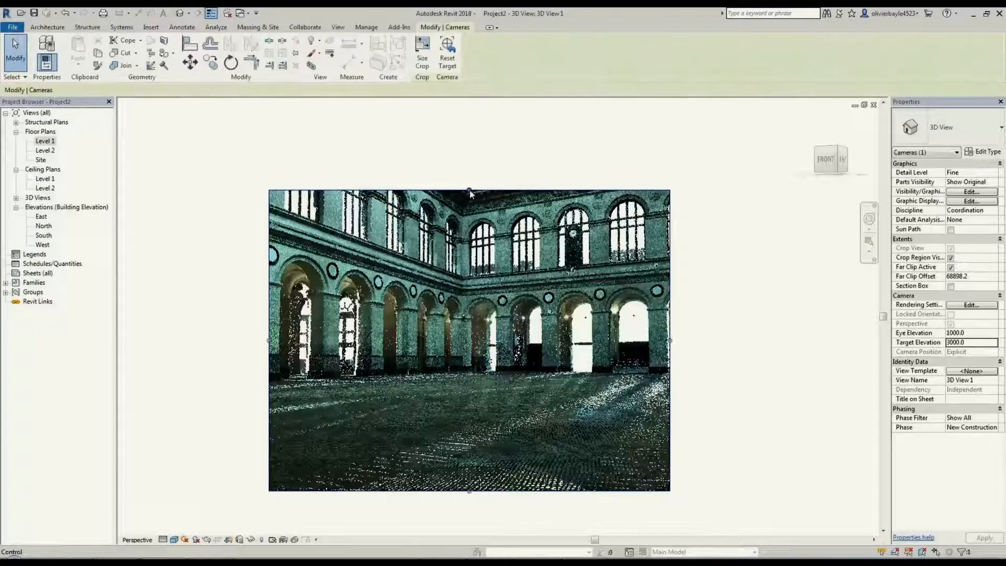
pyautogui.moveTo(469, 190); pyautogui.dragTo(467, 108)
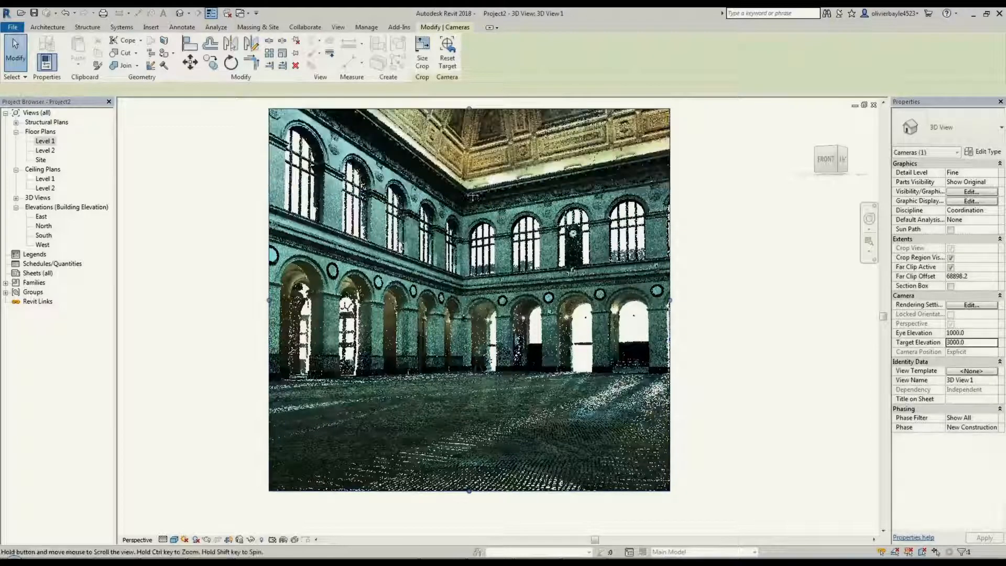
pyautogui.moveTo(473, 206); pyautogui.dragTo(476, 295, button='middle')
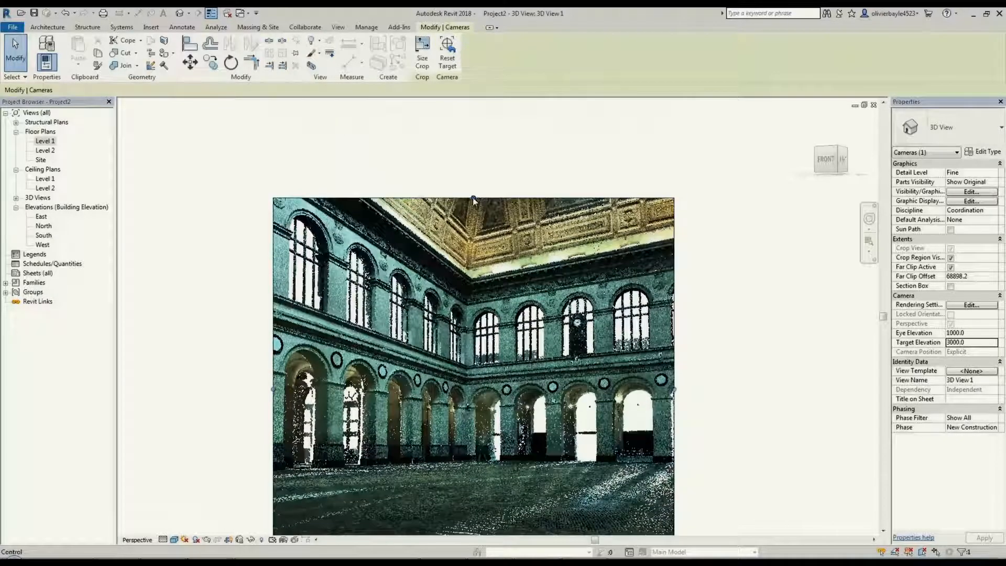
pyautogui.moveTo(473, 199); pyautogui.dragTo(472, 107)
pyautogui.press('Escape')
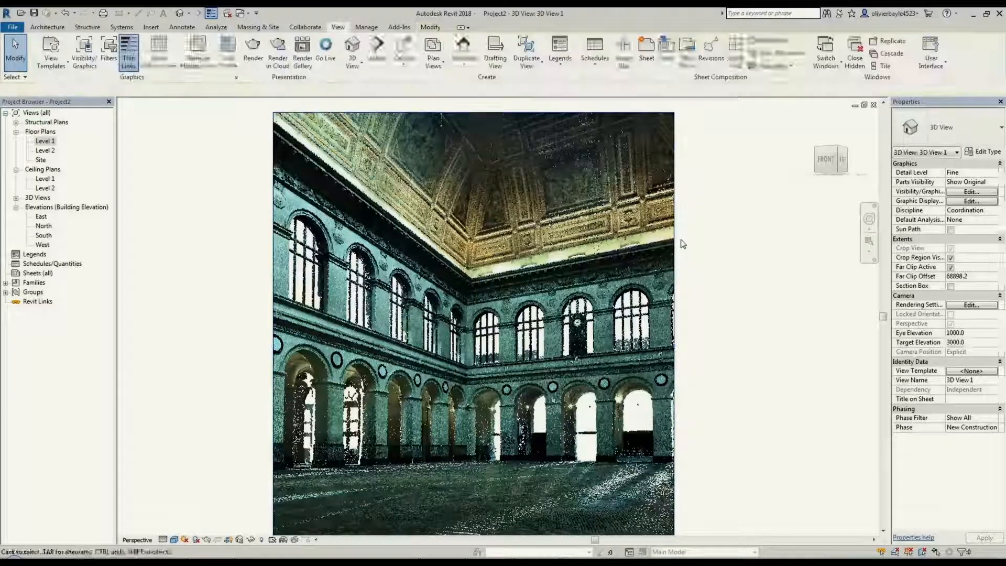
# Widen the camera view's crop region to take in the hall's adjoining side wall, and orbit the camera up to an eye elevation of about 6028
pyautogui.moveTo(651, 249); pyautogui.dragTo(644, 253, button='middle')
pyautogui.scroll(-2, 622, 334)
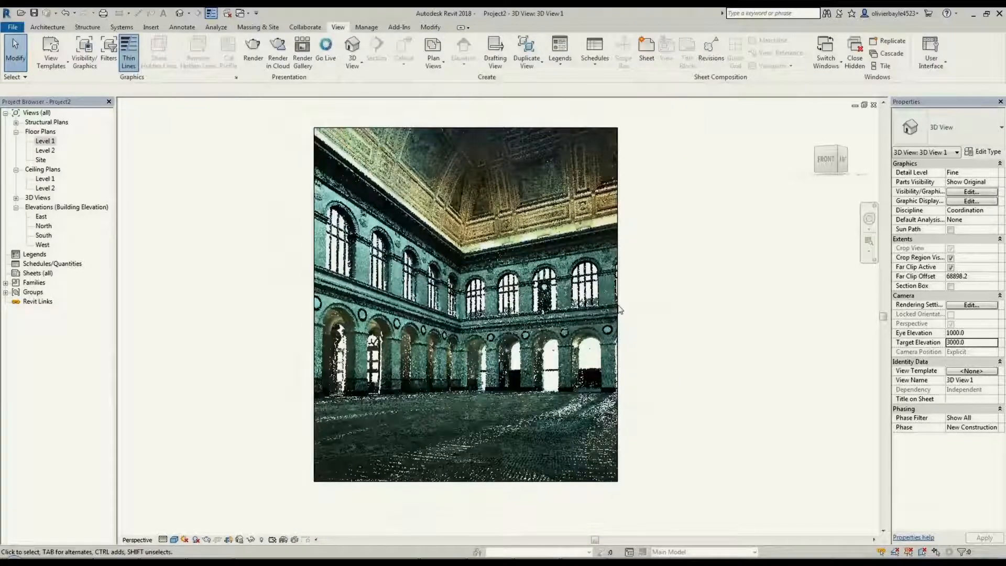
pyautogui.click(618, 308)
pyautogui.moveTo(618, 304); pyautogui.dragTo(718, 304)
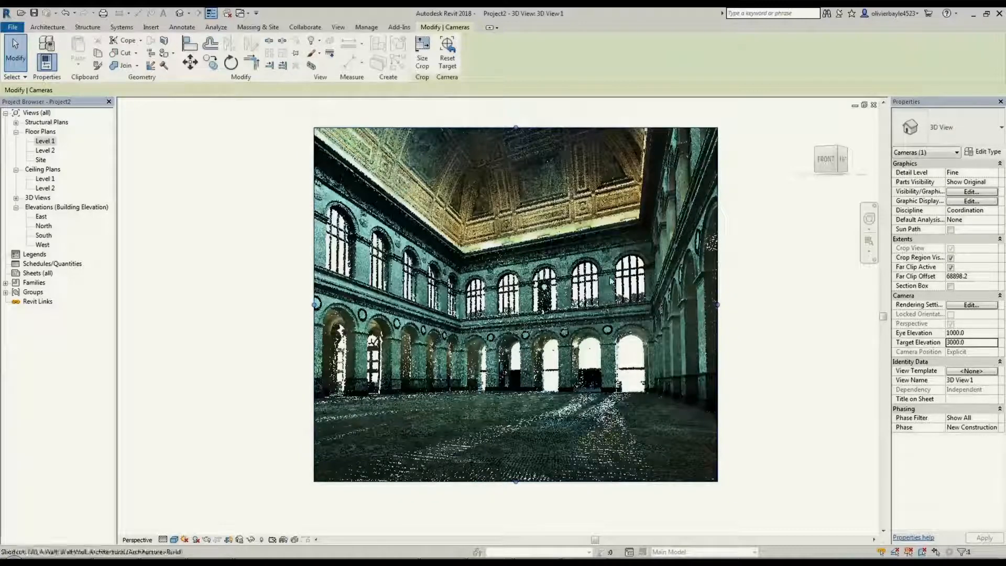
pyautogui.moveTo(612, 281); pyautogui.dragTo(663, 347, button='middle')
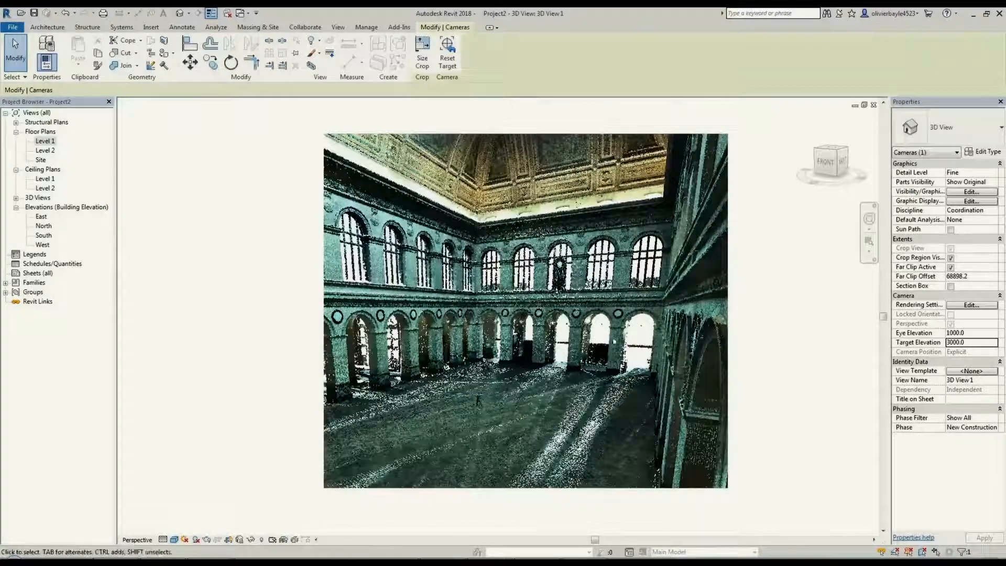
pyautogui.click(237, 304)
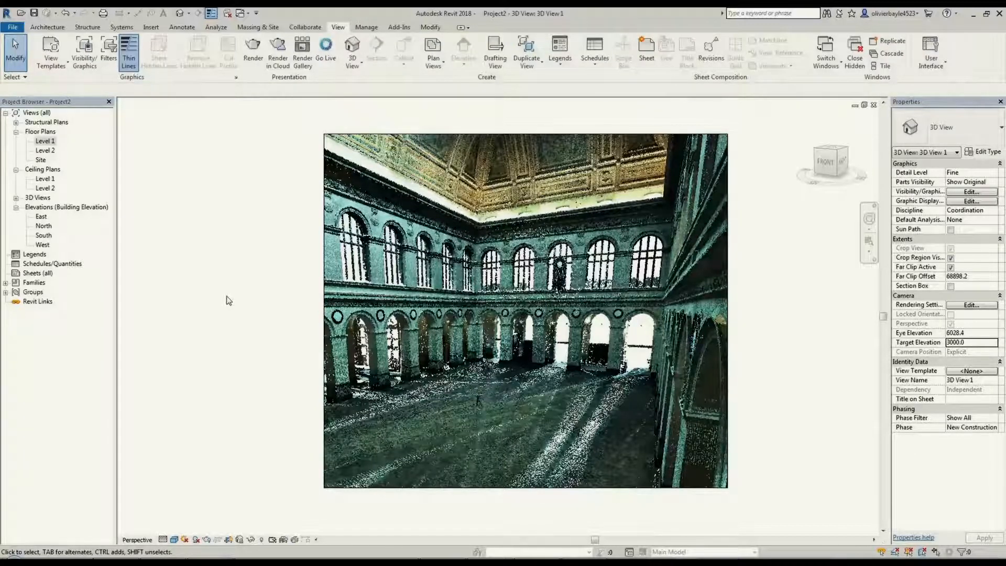
# Tile the open views and draw a north-south section line through the full length of the hall in the Level 1 plan
pyautogui.press('w')
pyautogui.press('t')
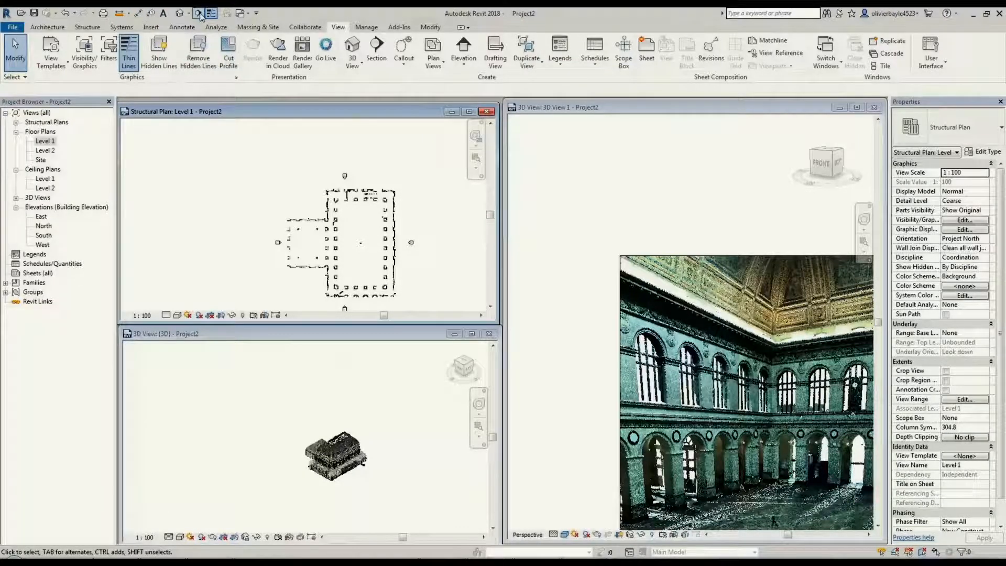
pyautogui.click(199, 15)
pyautogui.click(362, 166)
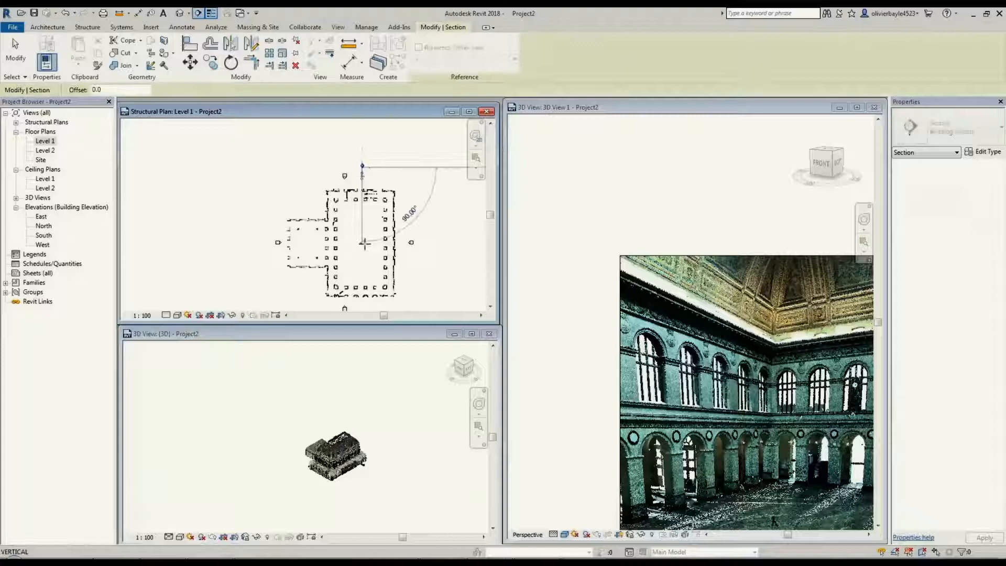
pyautogui.click(367, 313)
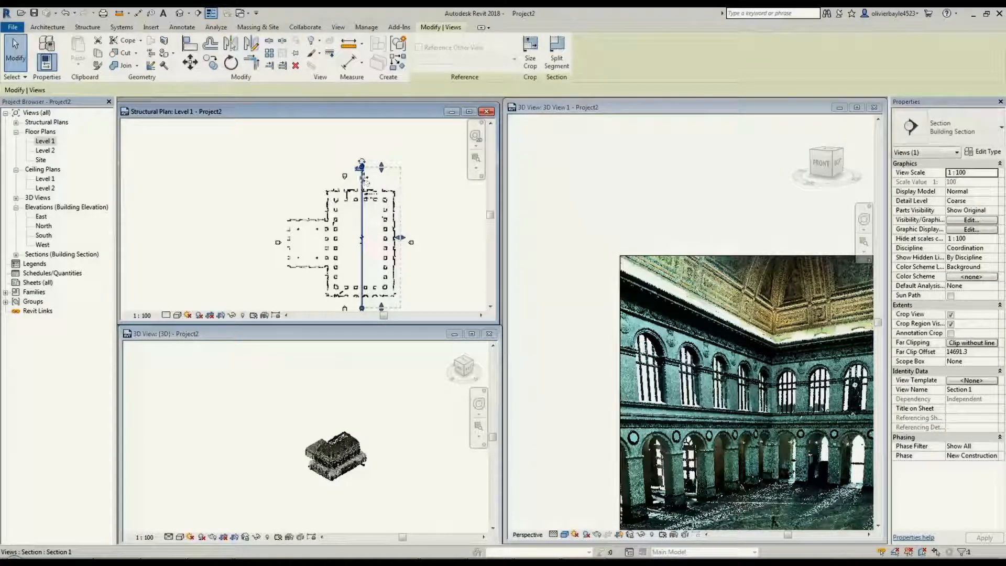
# Open the new section's view and maximize it to show the whole cut hall
pyautogui.rightClick(366, 180)
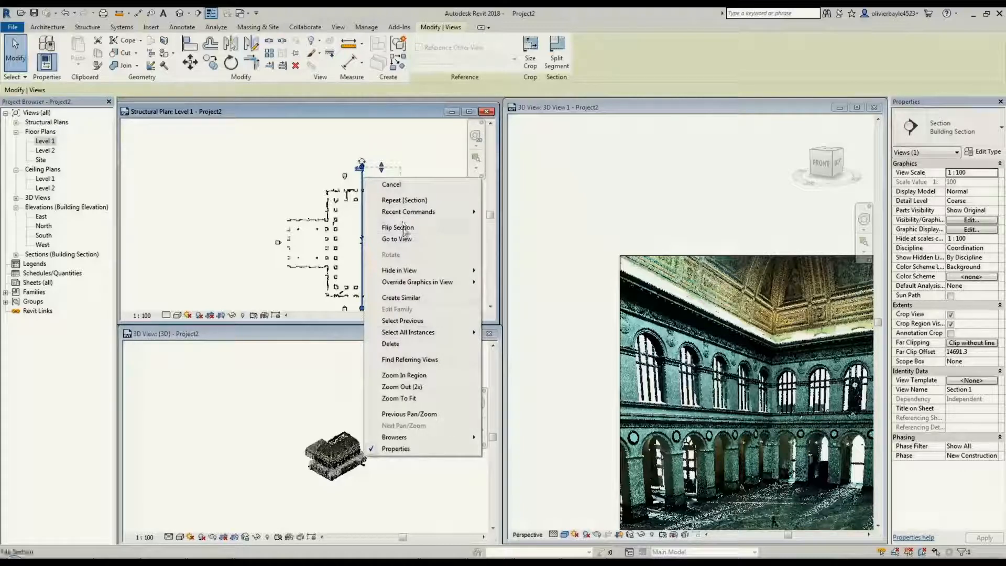
pyautogui.click(401, 239)
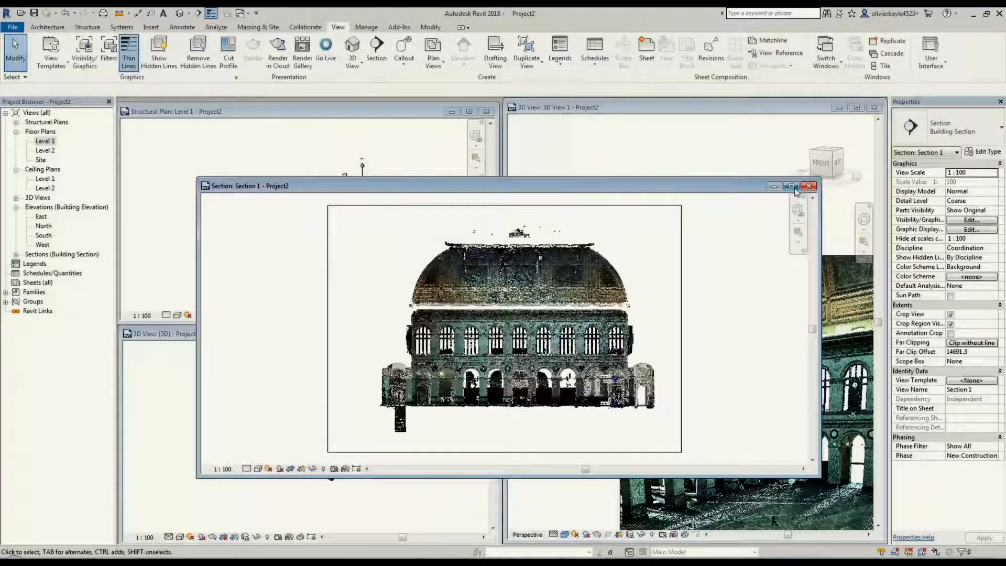
pyautogui.click(791, 186)
pyautogui.moveTo(594, 285); pyautogui.dragTo(689, 389, button='middle')
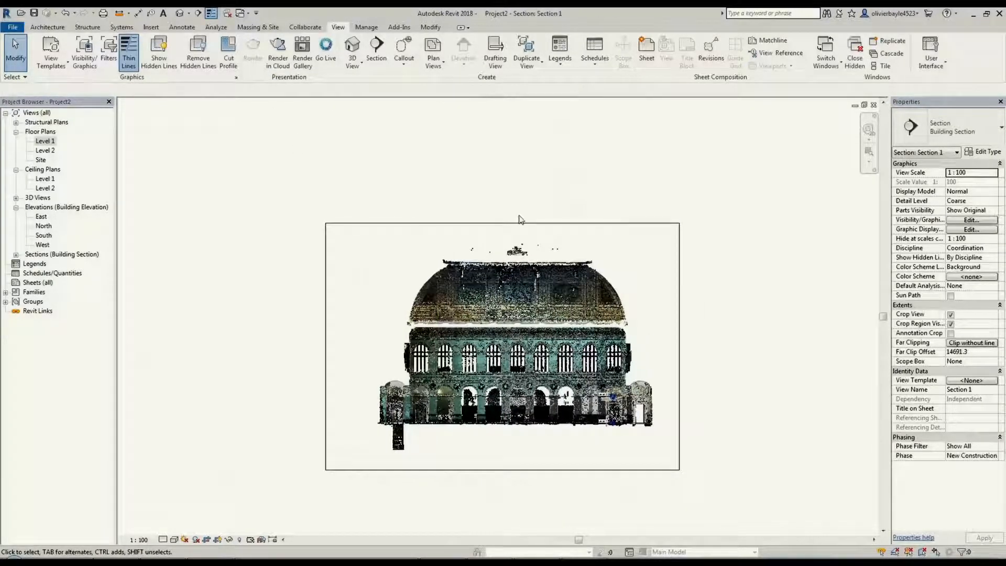
# Tile the Level 1 plan and the section view side by side, with the building in sight in both
pyautogui.press('w')
pyautogui.press('t')
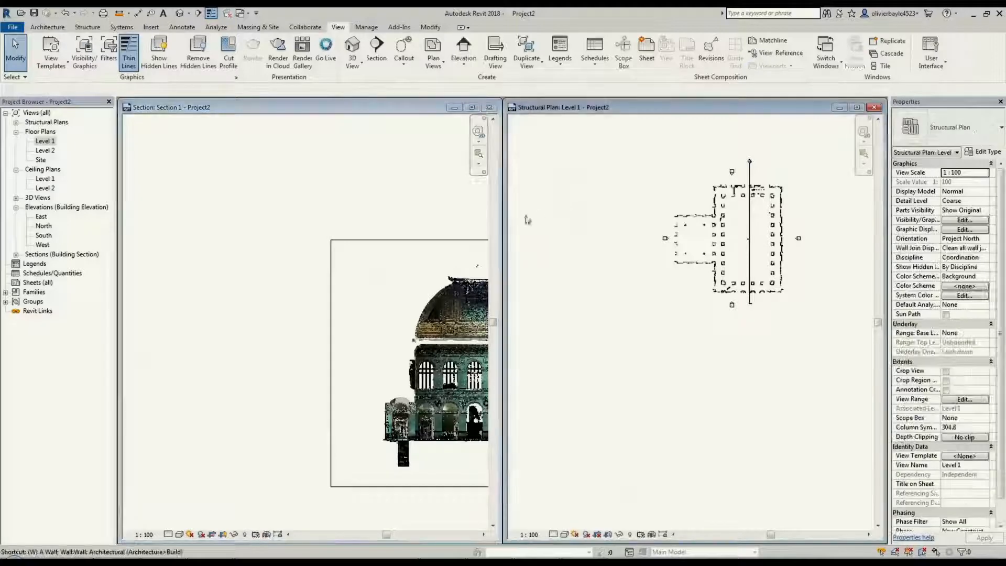
pyautogui.press('t')
pyautogui.moveTo(416, 265); pyautogui.dragTo(402, 367, button='middle')
pyautogui.click(530, 313)
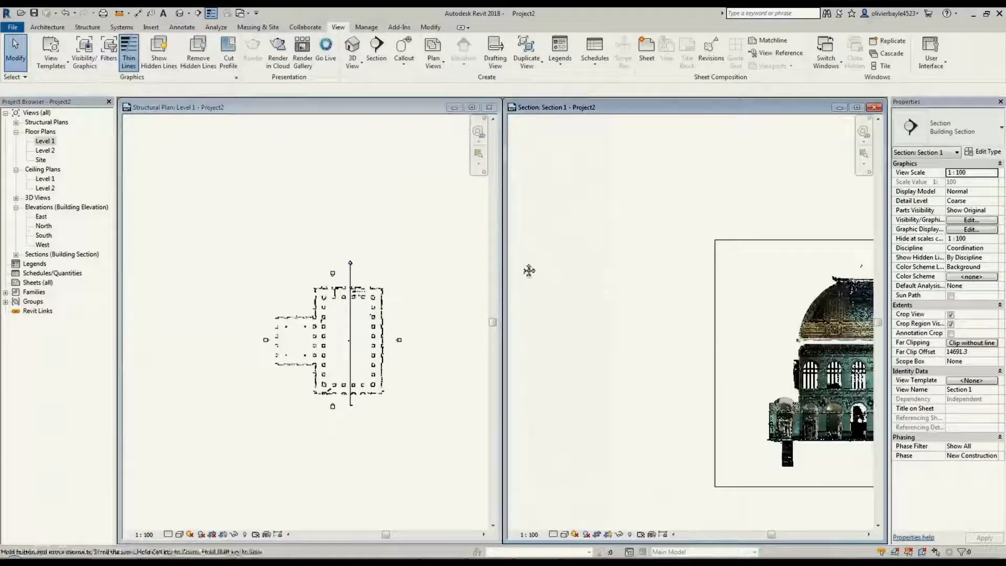
pyautogui.moveTo(529, 270); pyautogui.dragTo(372, 276, button='middle')
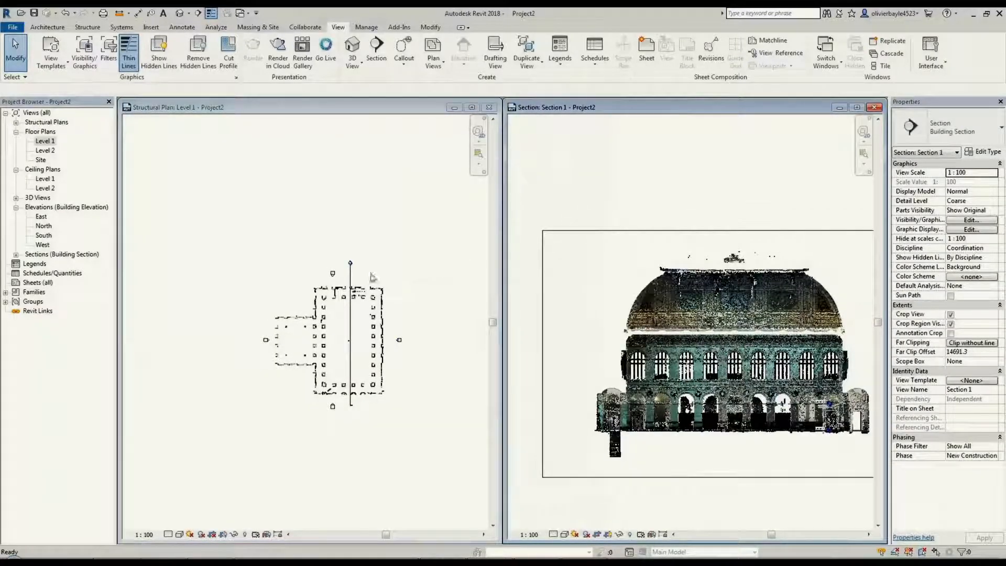
# Reduce the section's depth in the Level 1 plan to a thin slice, with a far clip offset of about 1843
pyautogui.click(350, 278)
pyautogui.click(351, 278)
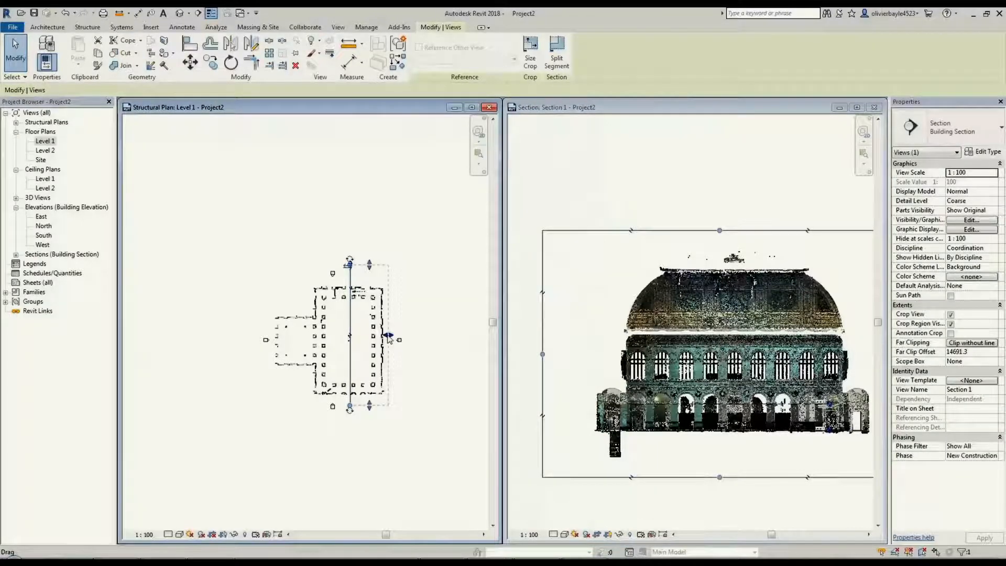
pyautogui.moveTo(389, 338); pyautogui.dragTo(354, 340)
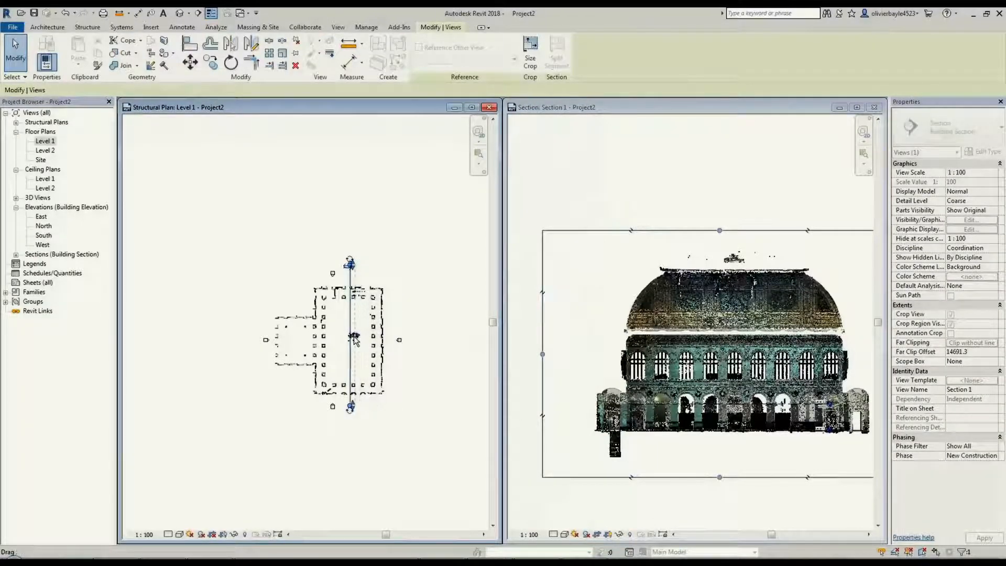
pyautogui.click(706, 321)
# Examine the sliced profile of the vault, cornice and upper wall in the section view
pyautogui.middleClick(705, 369)
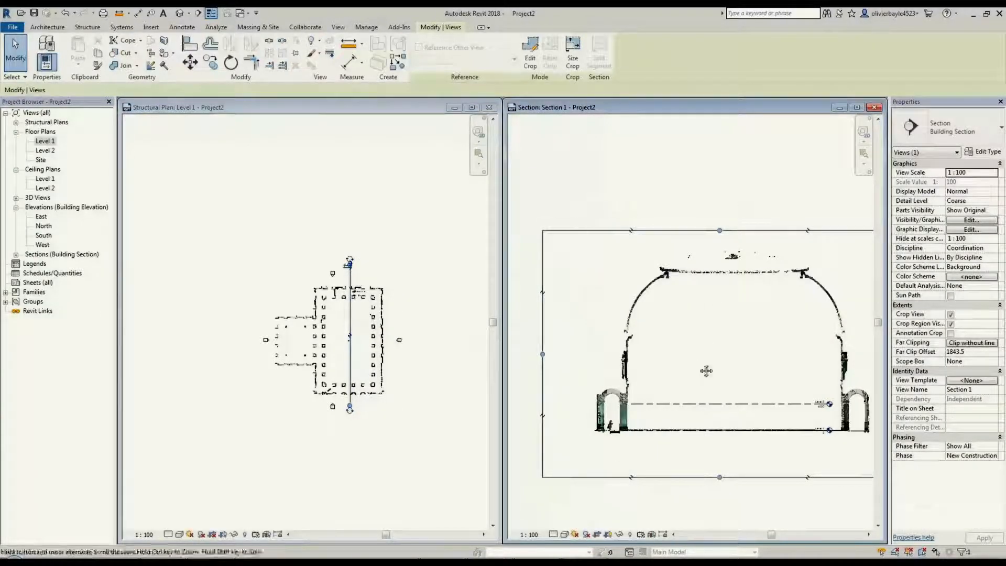
pyautogui.scroll(5, 654, 333)
pyautogui.moveTo(670, 339); pyautogui.dragTo(717, 334, button='middle')
pyautogui.scroll(3, 716, 334)
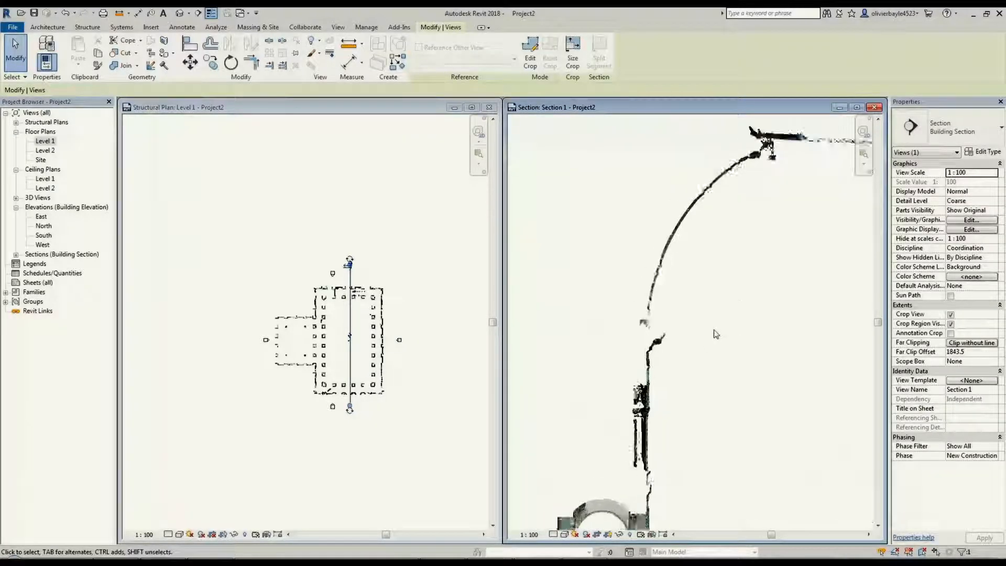
pyautogui.moveTo(716, 421); pyautogui.dragTo(610, 370, button='middle')
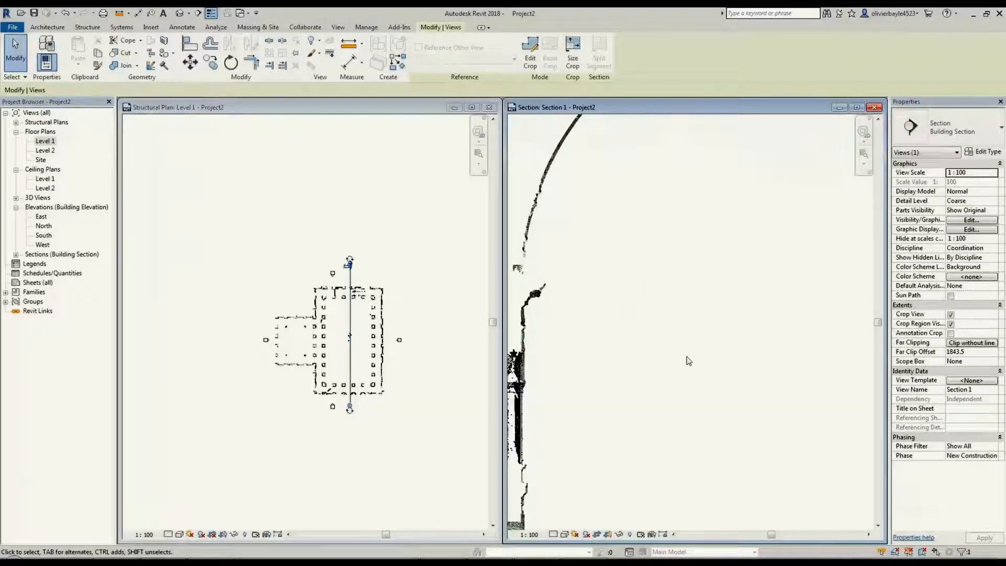
pyautogui.scroll(-6, 687, 360)
pyautogui.scroll(-1, 695, 360)
pyautogui.moveTo(695, 360); pyautogui.dragTo(658, 364, button='middle')
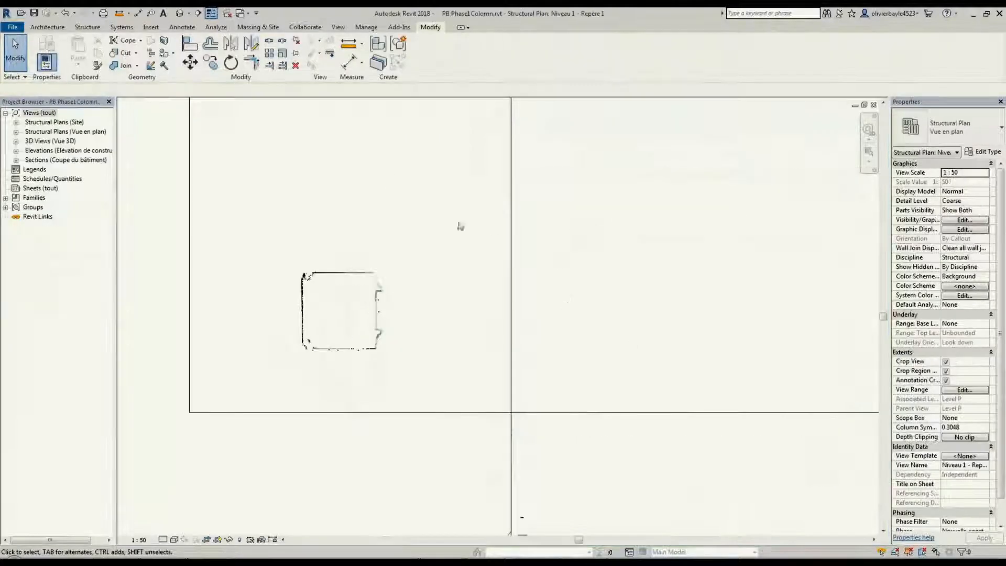
# Start an in-place Generic Models component named Pilar 1 in the Niveau 1 - Repère 1 plan
pyautogui.click(83, 28)
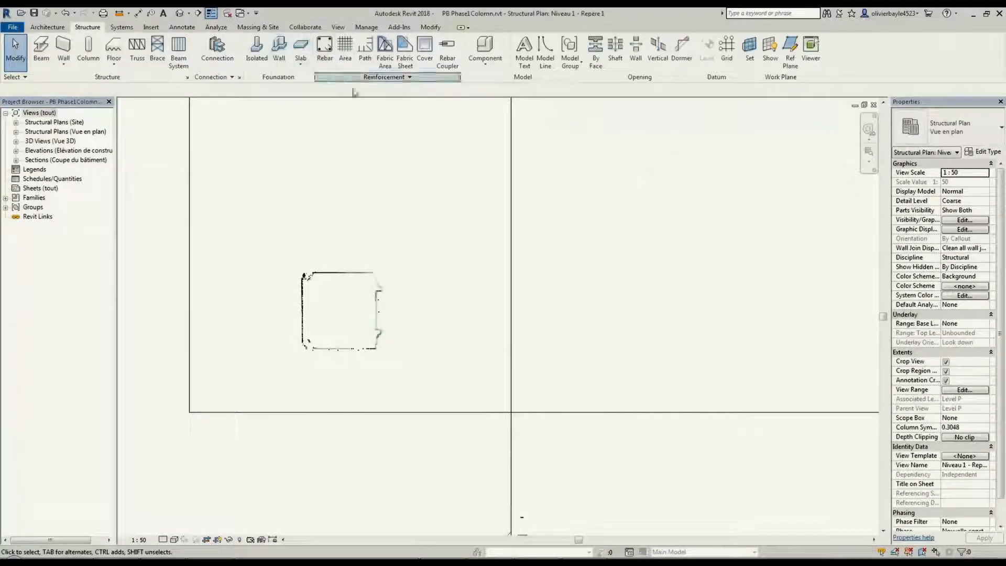
pyautogui.click(485, 65)
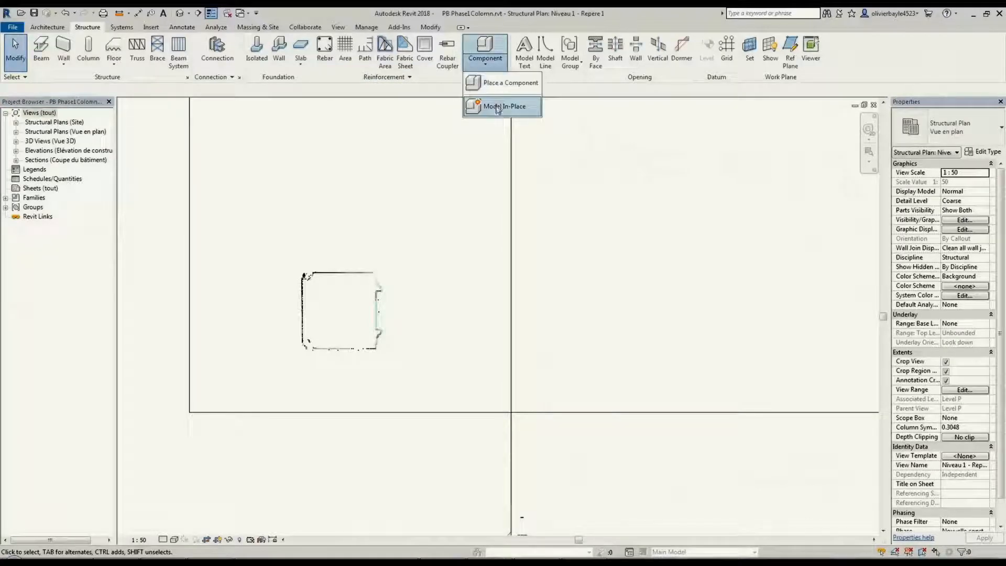
pyautogui.click(495, 105)
pyautogui.click(456, 261)
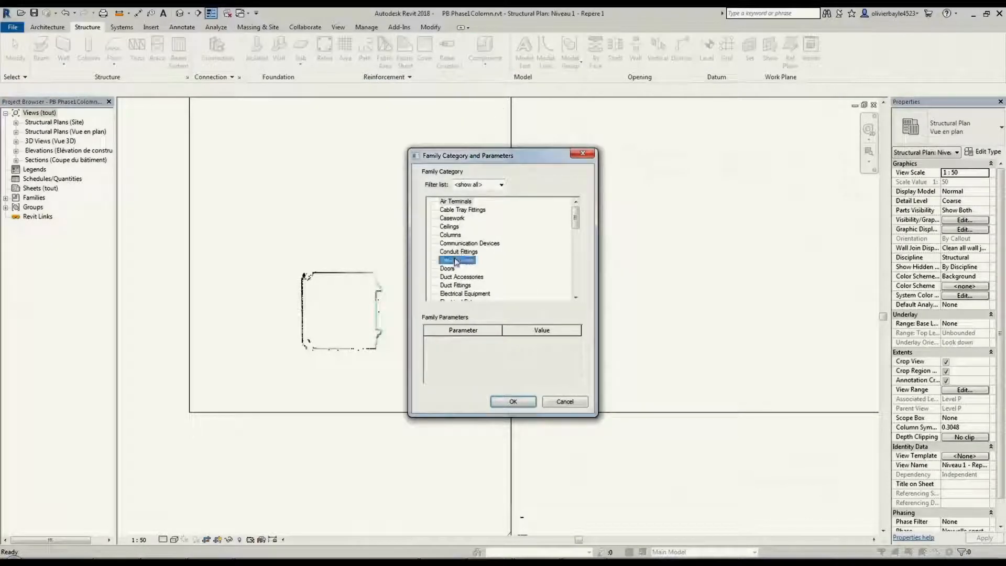
pyautogui.press('g')
pyautogui.press('Return')
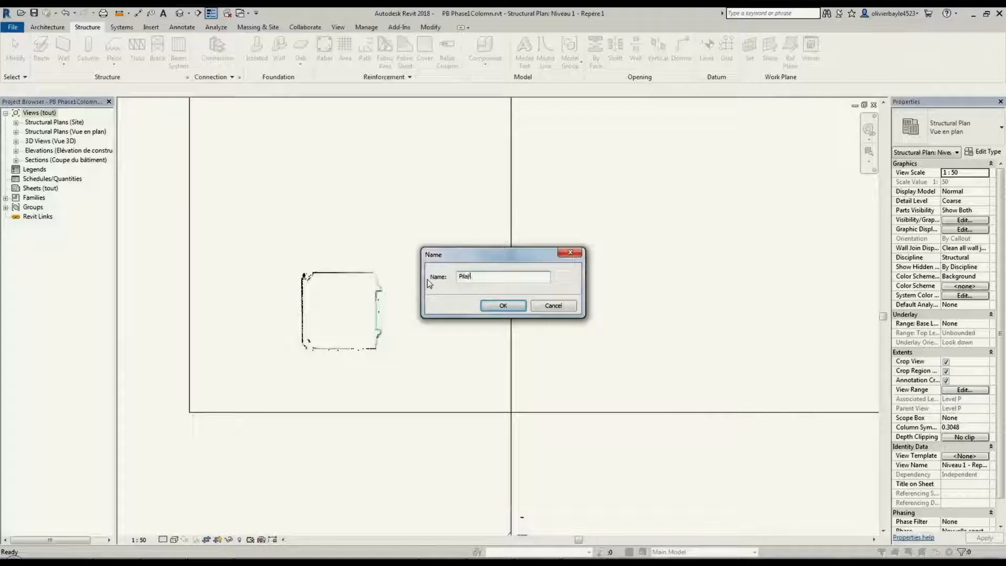
pyautogui.write('Pilar 1')
pyautogui.click(511, 307)
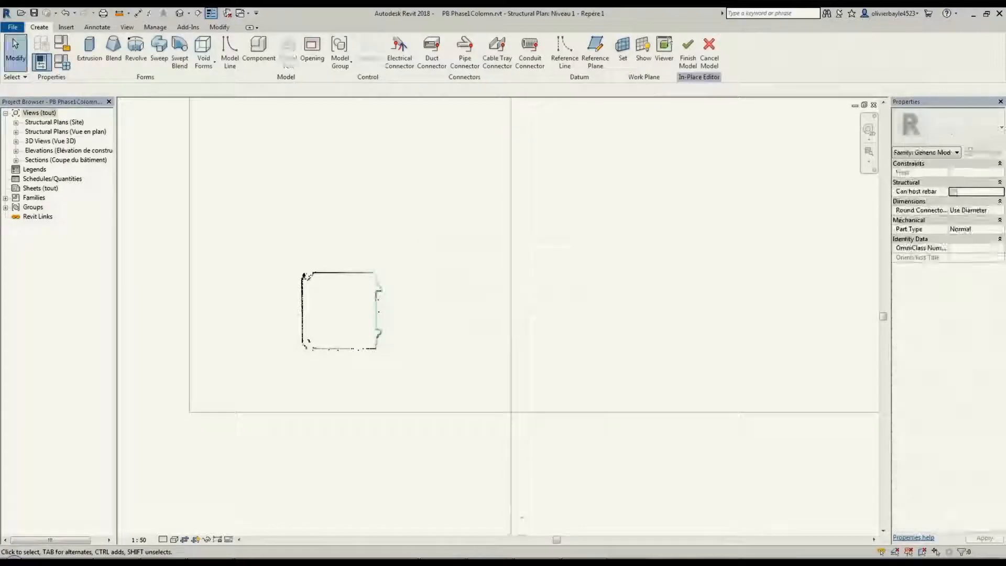
# Start an extrusion and sketch a straight line along the upper face of the scanned pillar outline
pyautogui.click(89, 47)
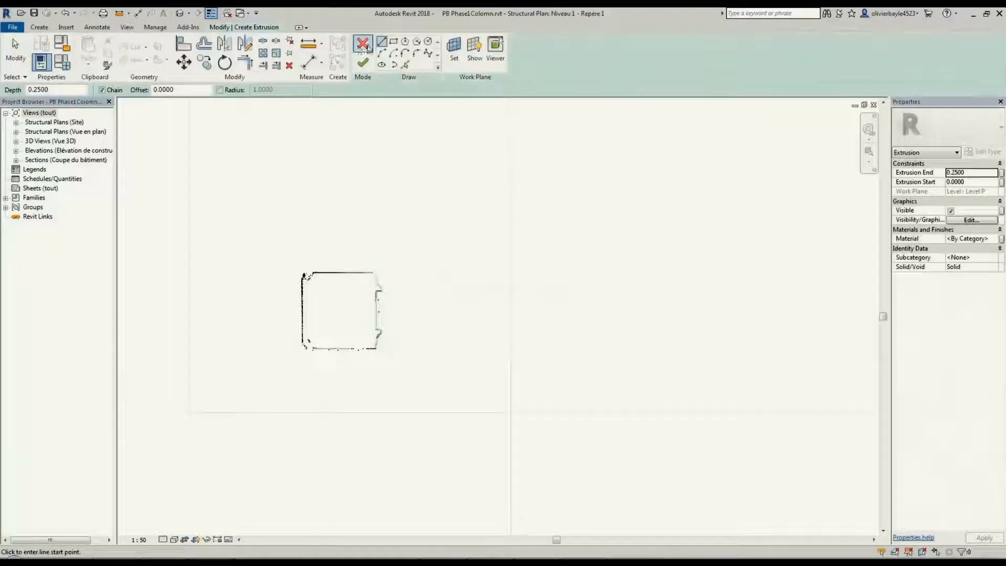
pyautogui.click(383, 43)
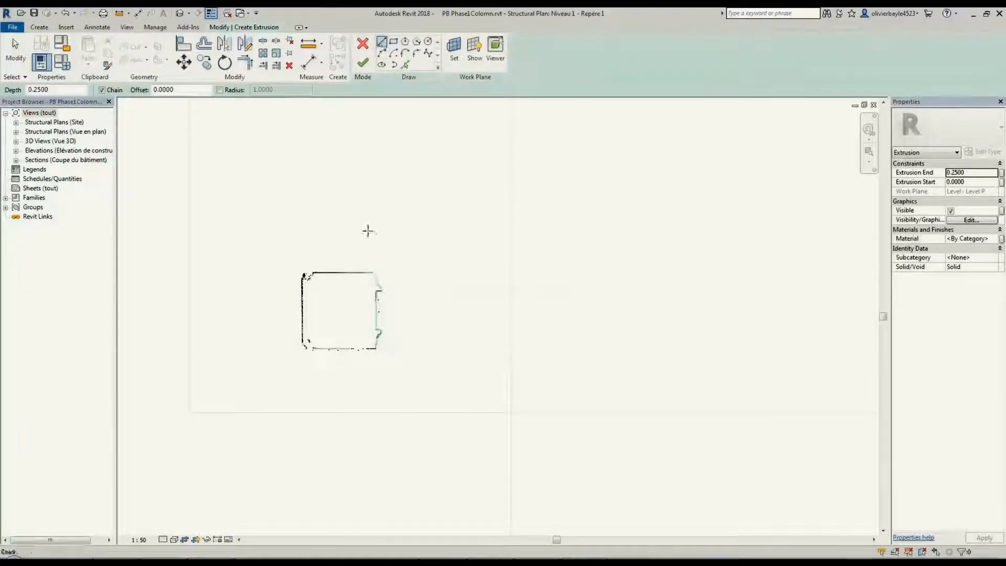
pyautogui.moveTo(367, 313); pyautogui.dragTo(447, 301, button='middle')
pyautogui.scroll(-1, 446, 300)
pyautogui.scroll(4, 447, 303)
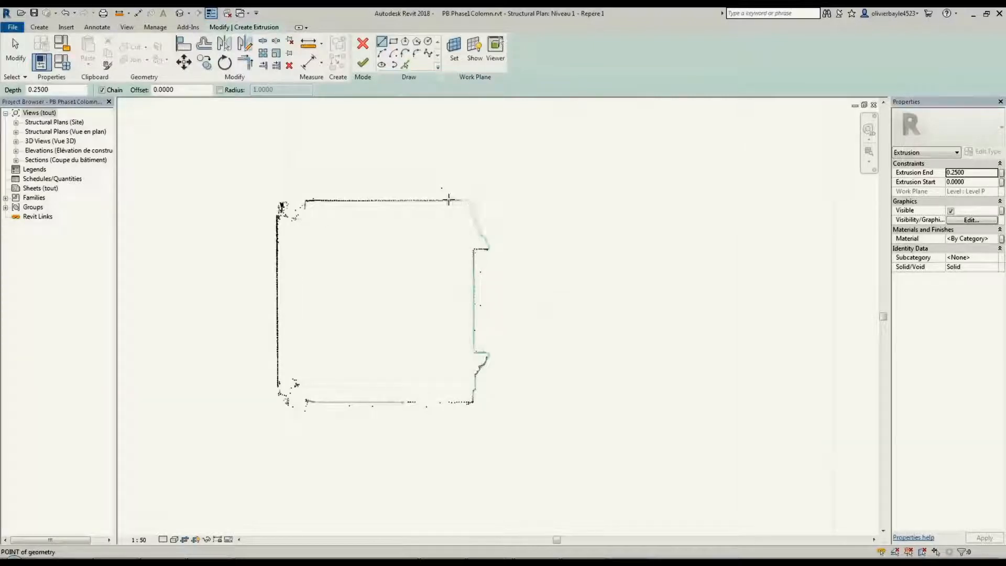
pyautogui.click(470, 199)
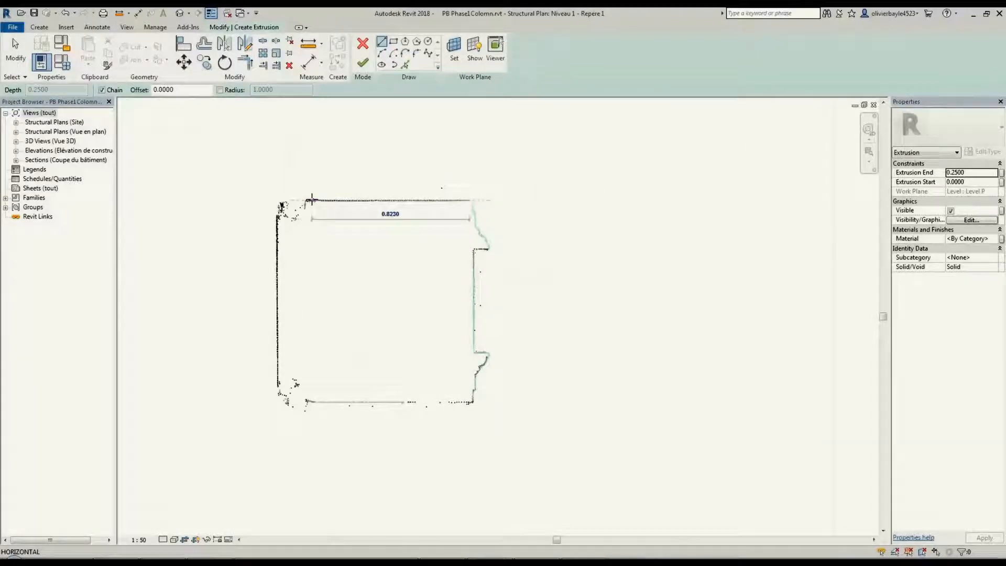
pyautogui.click(306, 199)
pyautogui.press('Escape')
# Trace the pillar's left and lower faces with lines, and trim the three sketch lines into closed corners
pyautogui.click(276, 225)
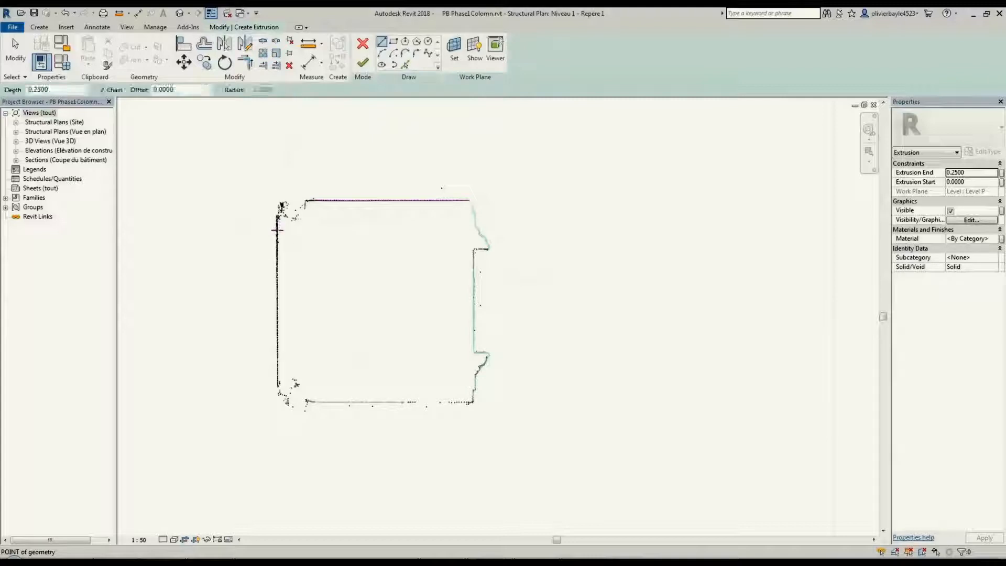
pyautogui.click(321, 410)
pyautogui.press('Escape')
pyautogui.click(354, 402)
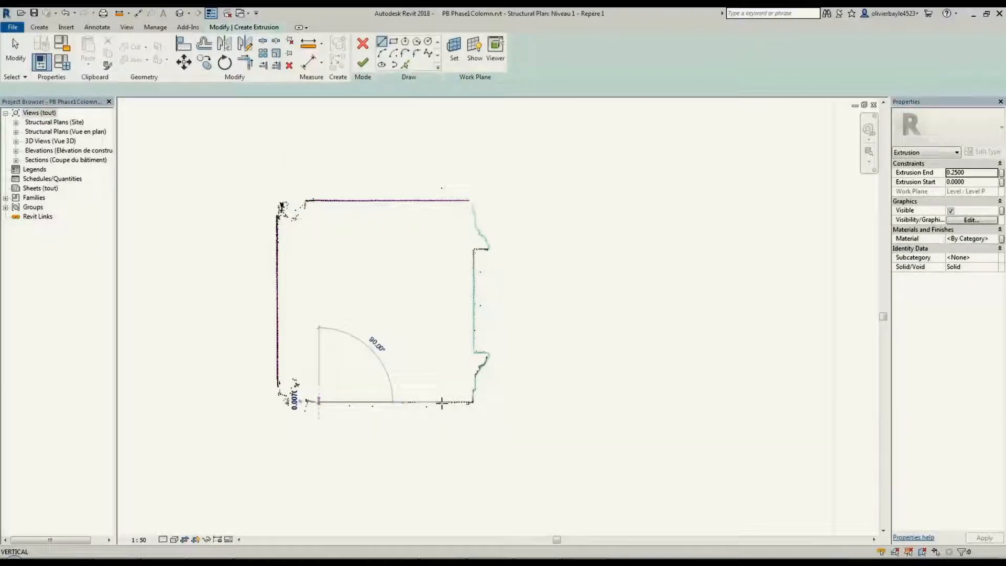
pyautogui.click(441, 403)
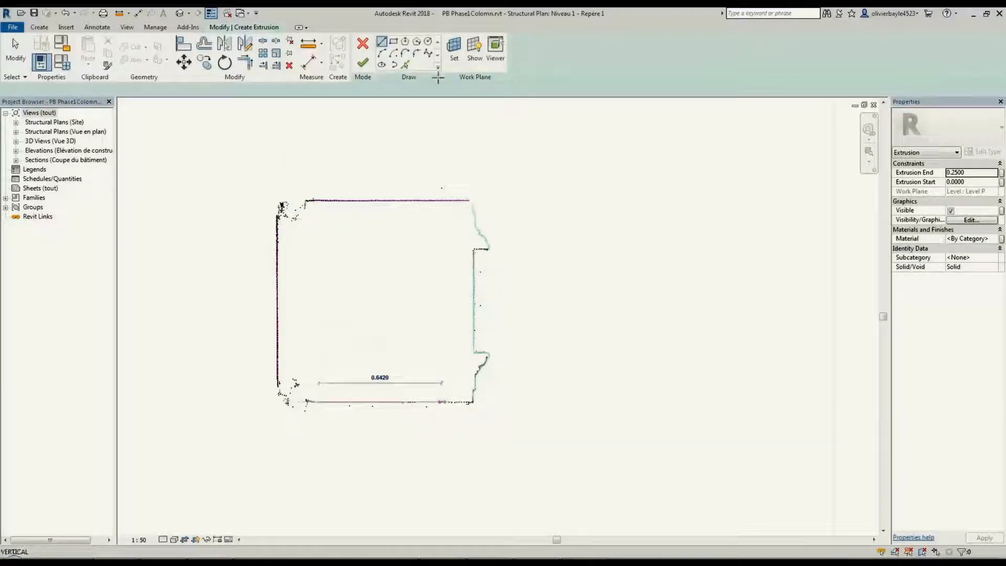
pyautogui.click(245, 63)
pyautogui.click(277, 234)
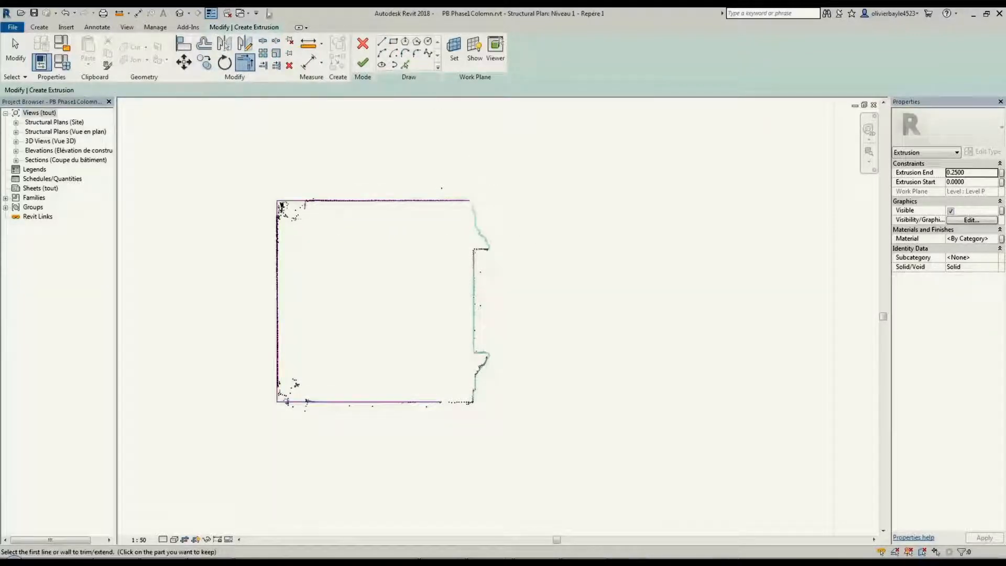
# Sketch a vertical line about 0.42 m long along the straight part of the pillar's right face
pyautogui.click(382, 41)
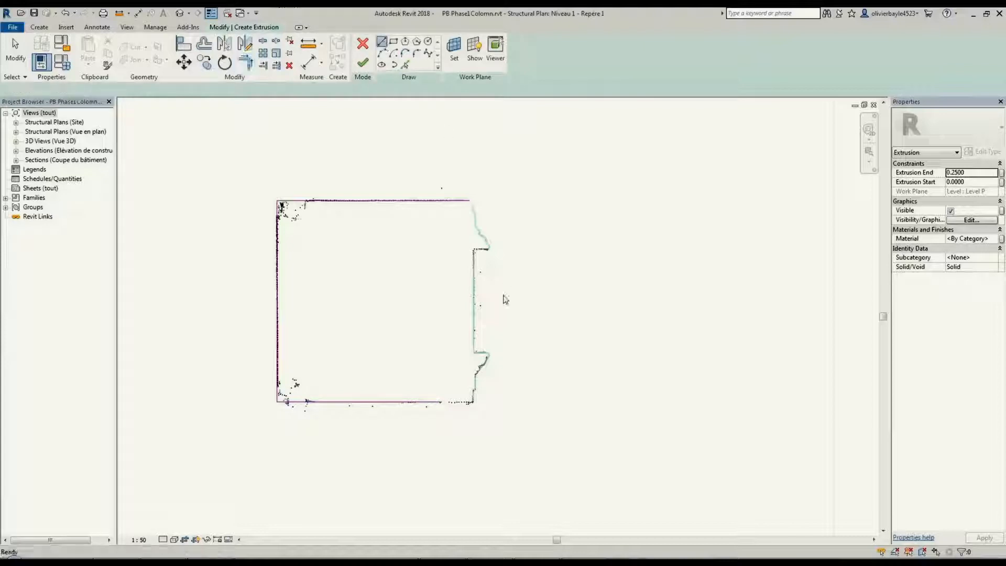
pyautogui.click(474, 260)
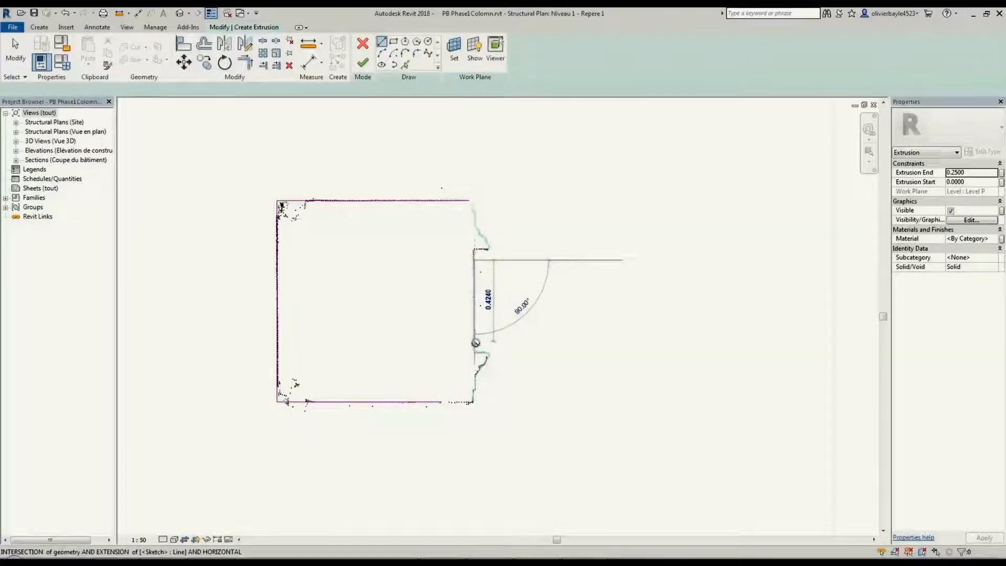
pyautogui.click(476, 342)
pyautogui.press('Escape')
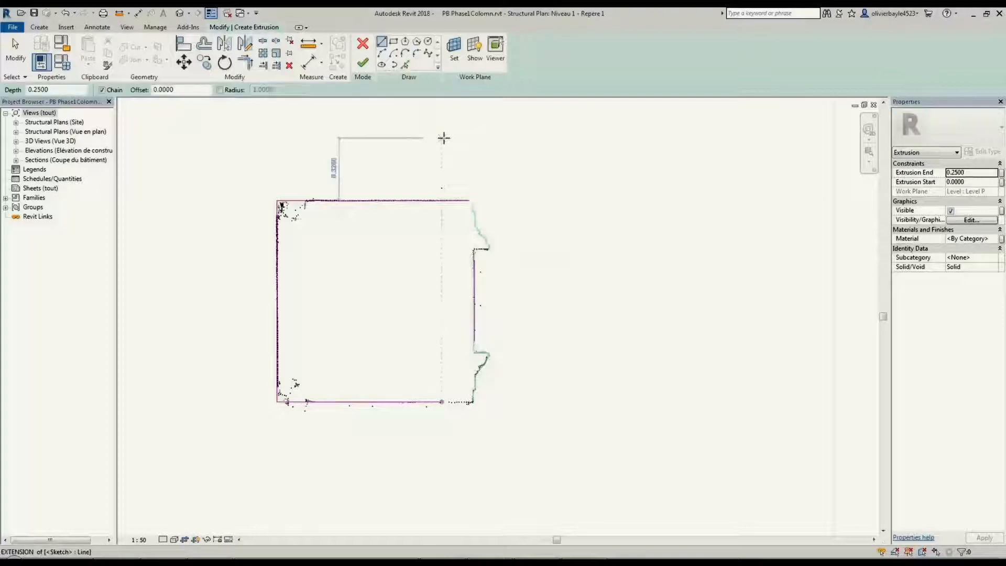
# Cancel the extrusion sketch and close the in-place model, discarding the empty Pilar 1 family
pyautogui.click(362, 43)
pyautogui.click(363, 53)
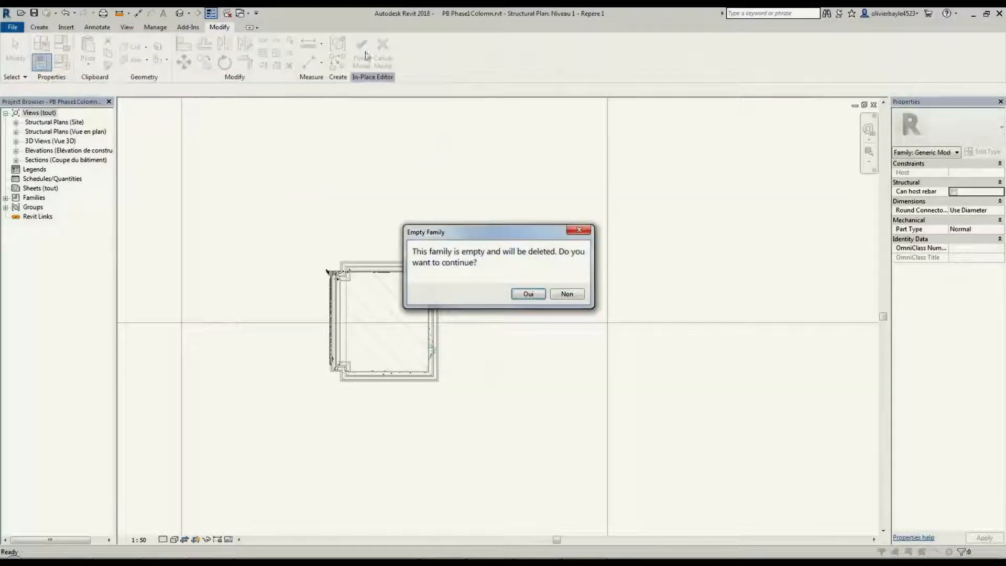
pyautogui.press('Return')
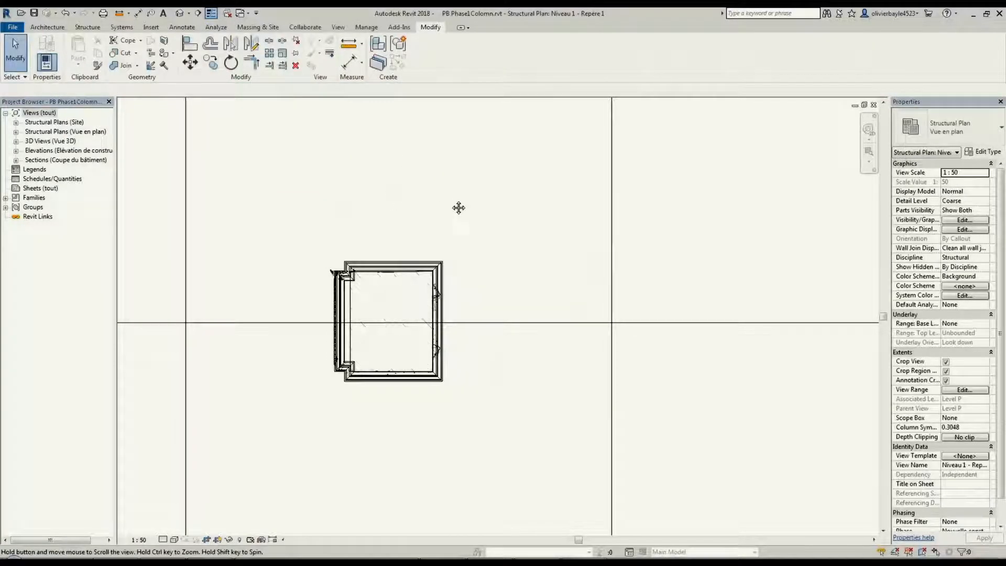
# Tile the open views and frame the complete modelled column in the 3D view
pyautogui.press('w')
pyautogui.press('t')
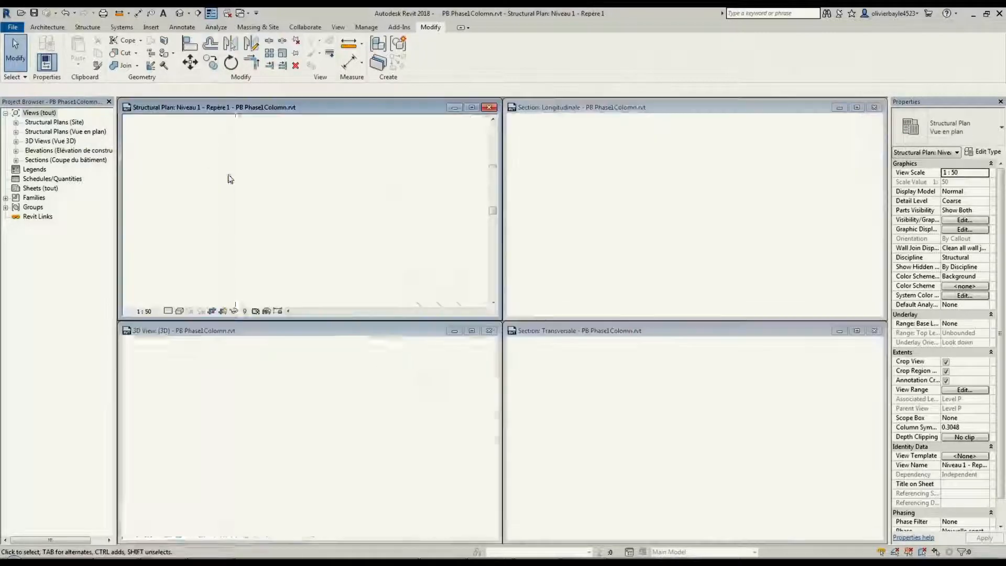
pyautogui.click(287, 396)
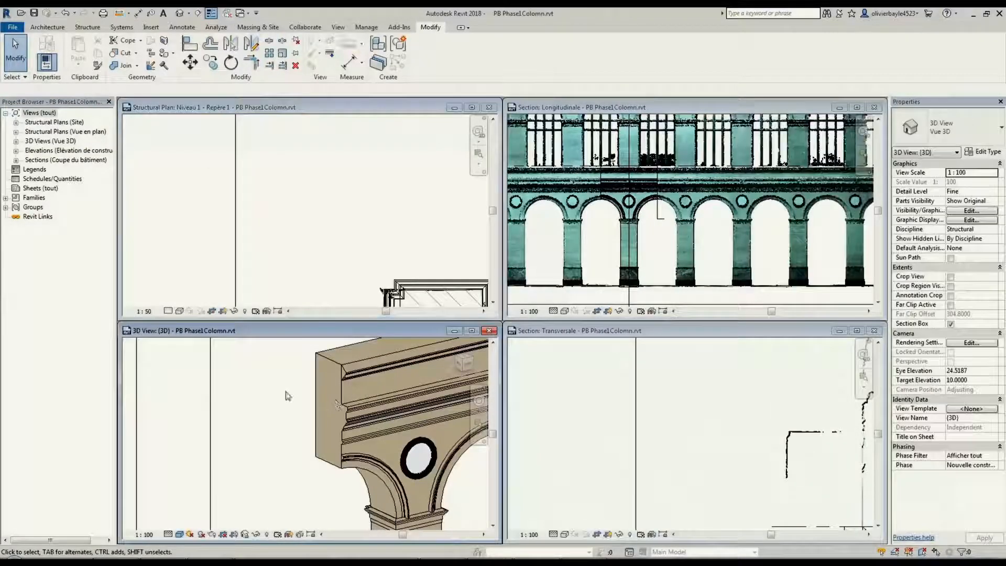
pyautogui.click(353, 234)
pyautogui.click(267, 417)
pyautogui.scroll(-3, 272, 417)
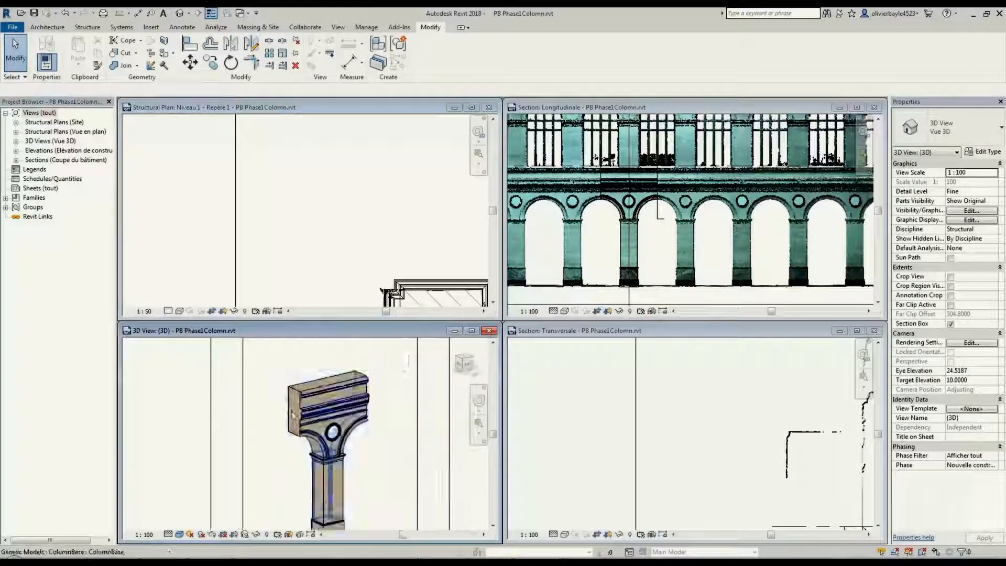
pyautogui.scroll(-2, 292, 414)
pyautogui.moveTo(352, 445); pyautogui.dragTo(347, 419, button='middle')
# Frame the full building scan in the Transversale and Longitudinale sections, and reposition the Niveau 1 - Repère 1 plan
pyautogui.click(741, 413)
pyautogui.moveTo(715, 402); pyautogui.dragTo(646, 430, button='middle')
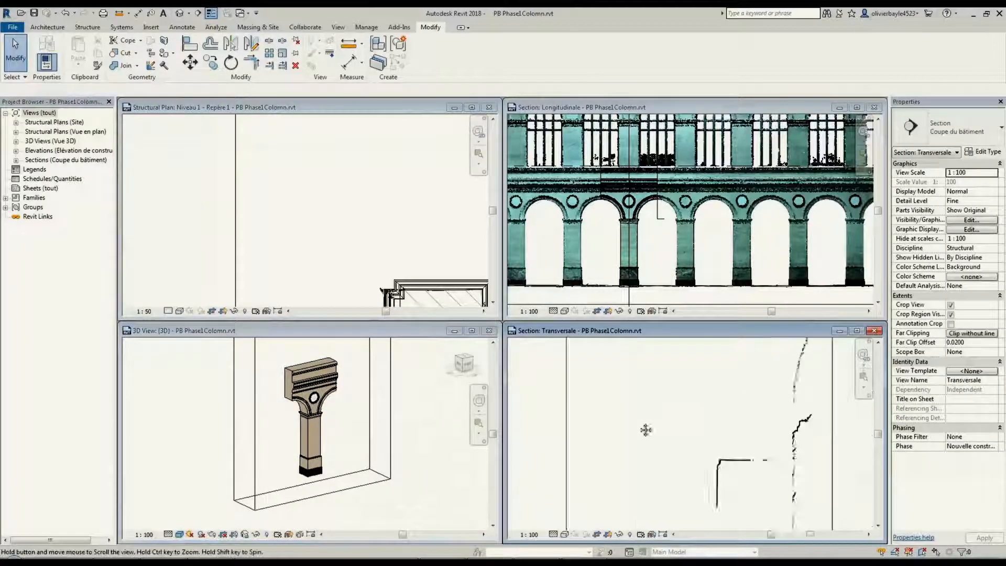
pyautogui.scroll(-4, 650, 419)
pyautogui.click(694, 269)
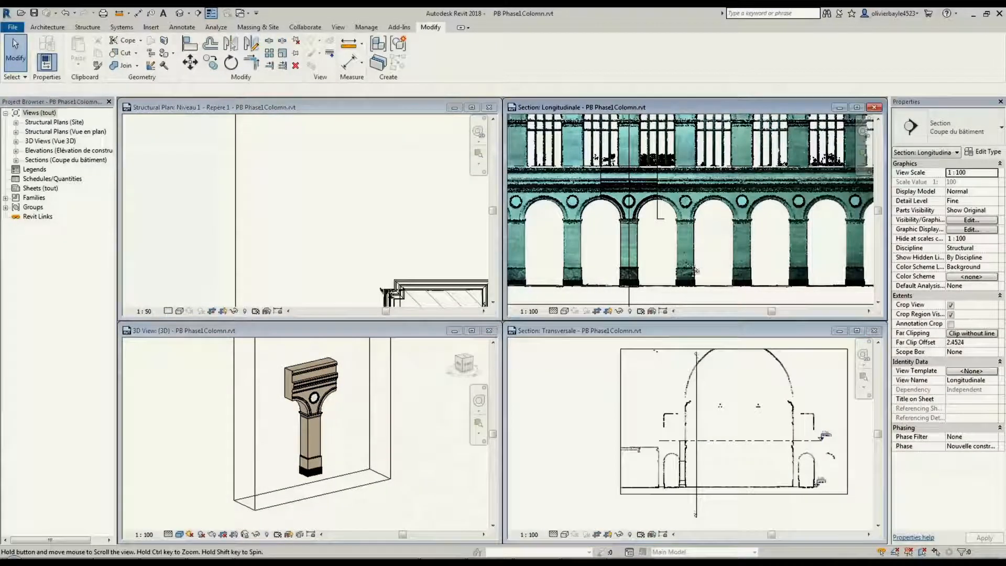
pyautogui.scroll(-3, 693, 271)
pyautogui.click(280, 220)
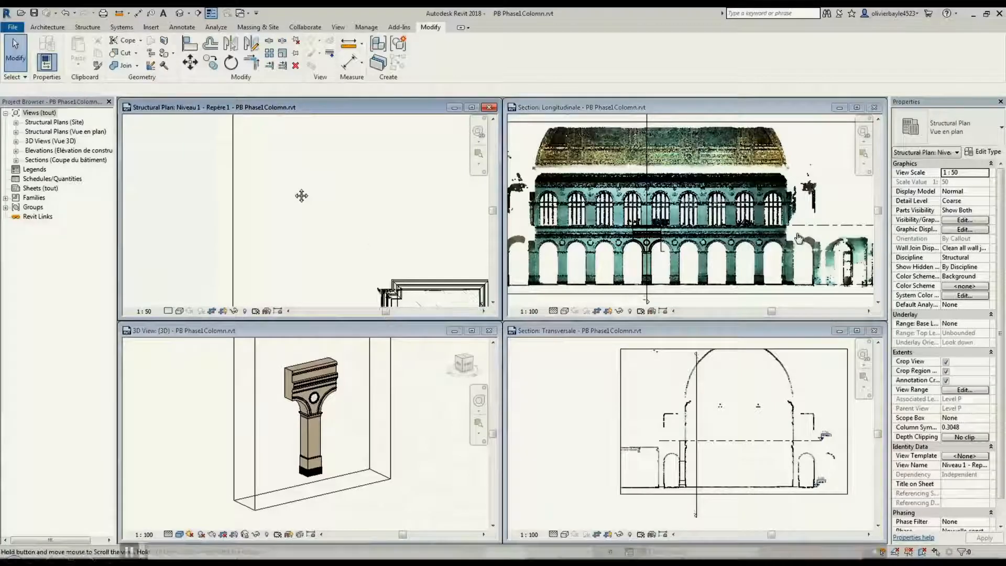
pyautogui.moveTo(301, 196); pyautogui.dragTo(292, 168, button='middle')
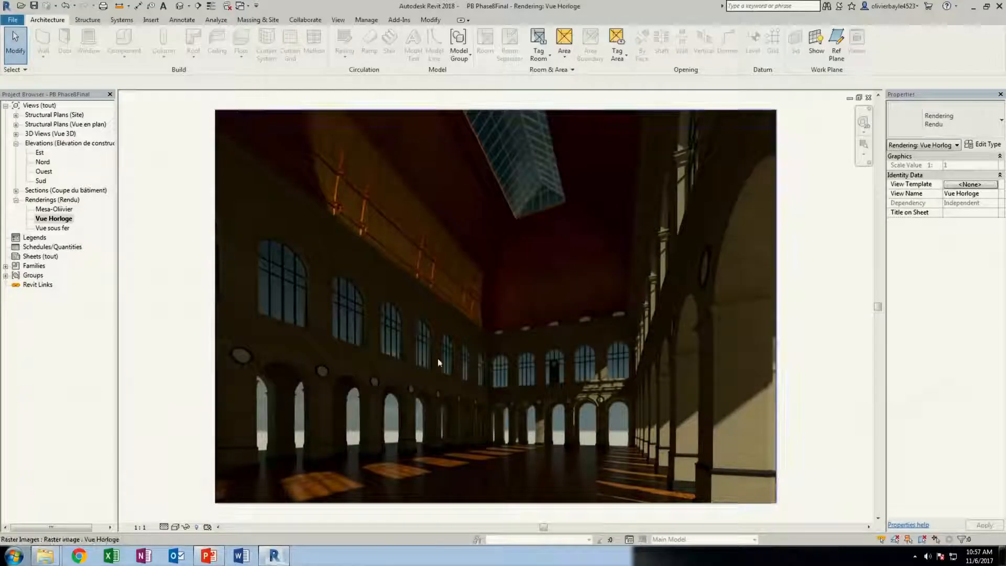
# Close the two open rendering views in PB Phase8Final and examine the whole building from a corner in Vueensemble 3D
pyautogui.click(868, 98)
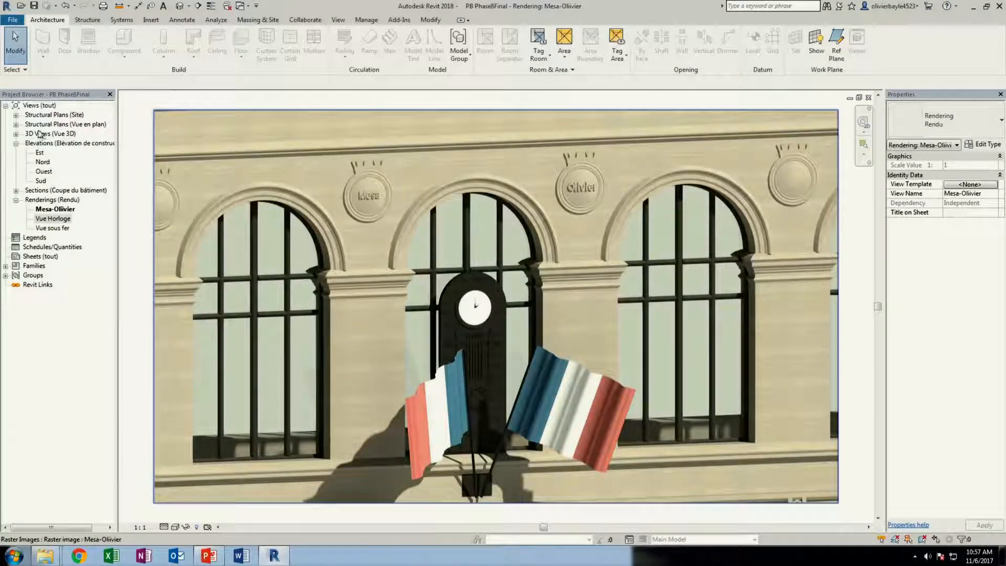
pyautogui.click(868, 98)
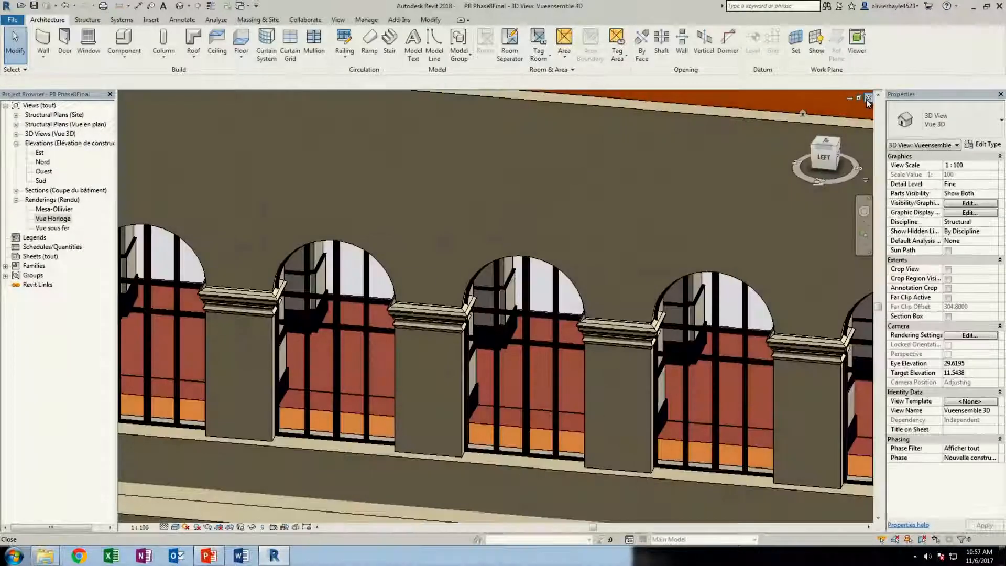
pyautogui.scroll(-6, 435, 356)
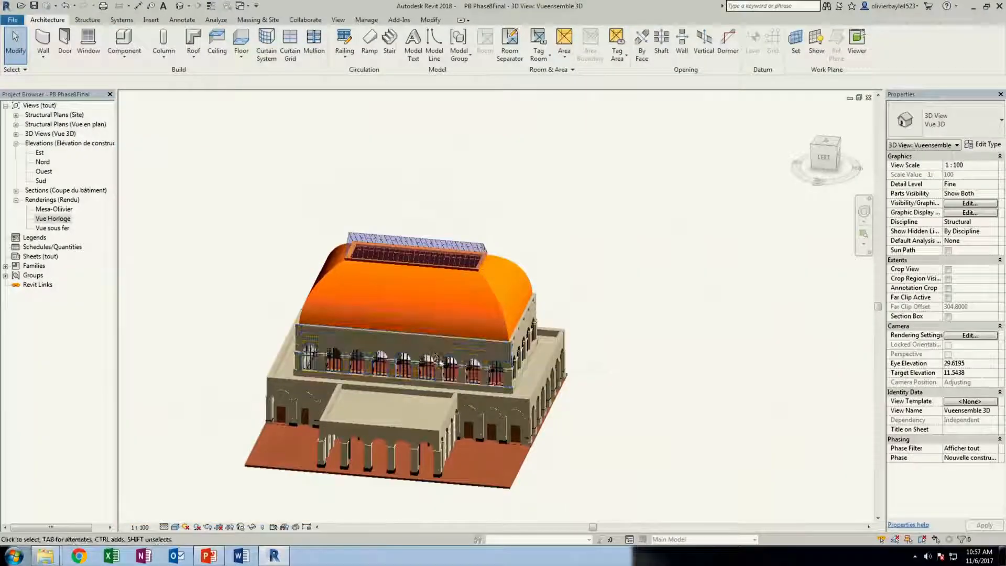
pyautogui.keyDown('shift'); pyautogui.moveTo(435, 357); pyautogui.dragTo(573, 329, button='middle'); pyautogui.keyUp('shift')
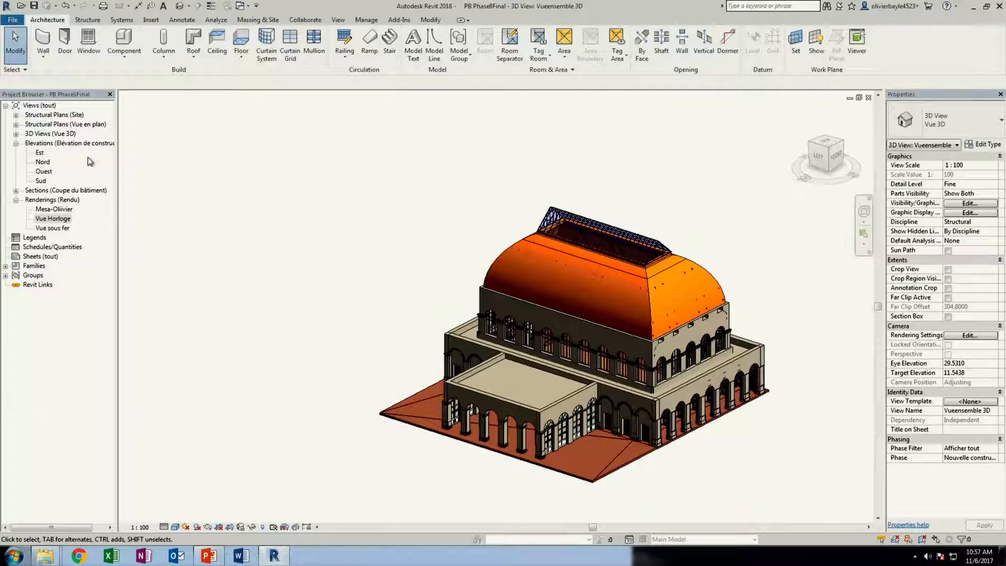
# Open the 3D view Vue partielle Hors Nef and examine the cutaway nave from the front
pyautogui.click(15, 133)
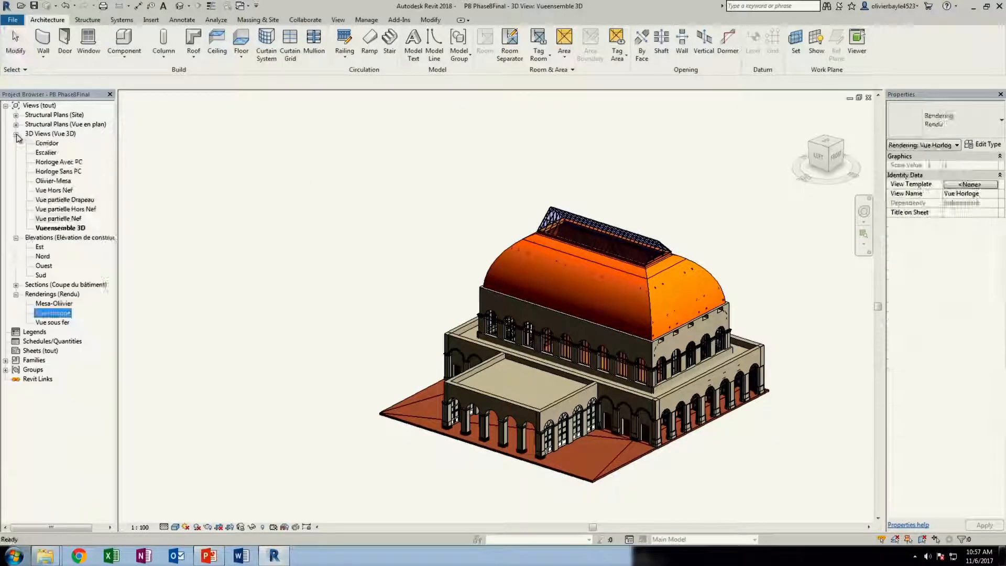
pyautogui.click(65, 199)
pyautogui.click(66, 209)
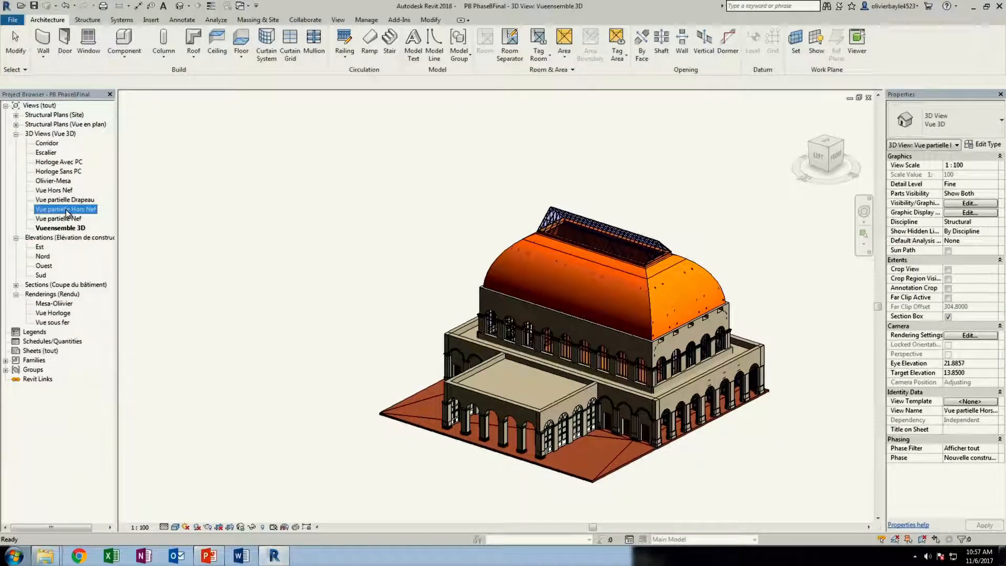
pyautogui.doubleClick(66, 209)
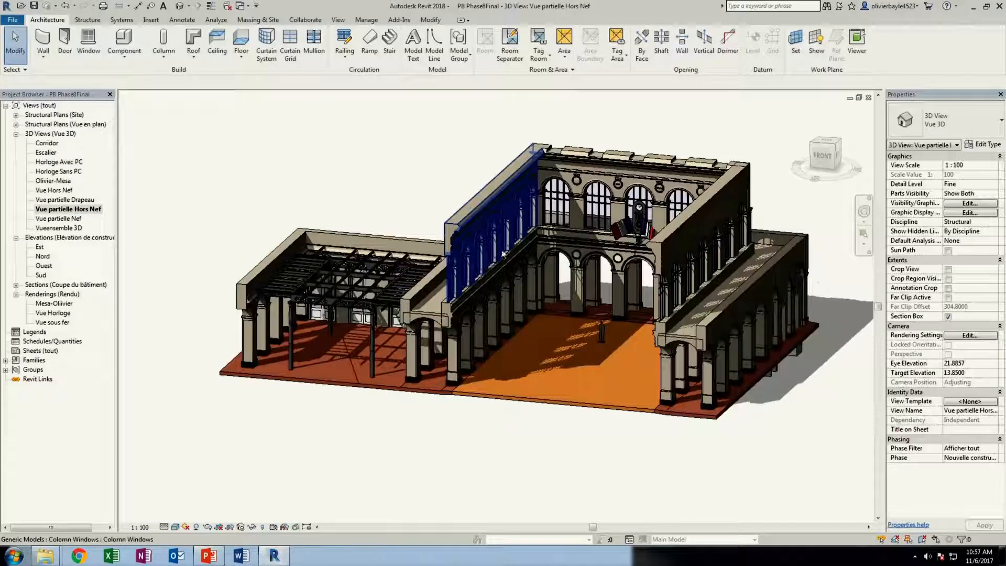
pyautogui.keyDown('shift'); pyautogui.moveTo(543, 287); pyautogui.dragTo(465, 270, button='middle'); pyautogui.keyUp('shift')
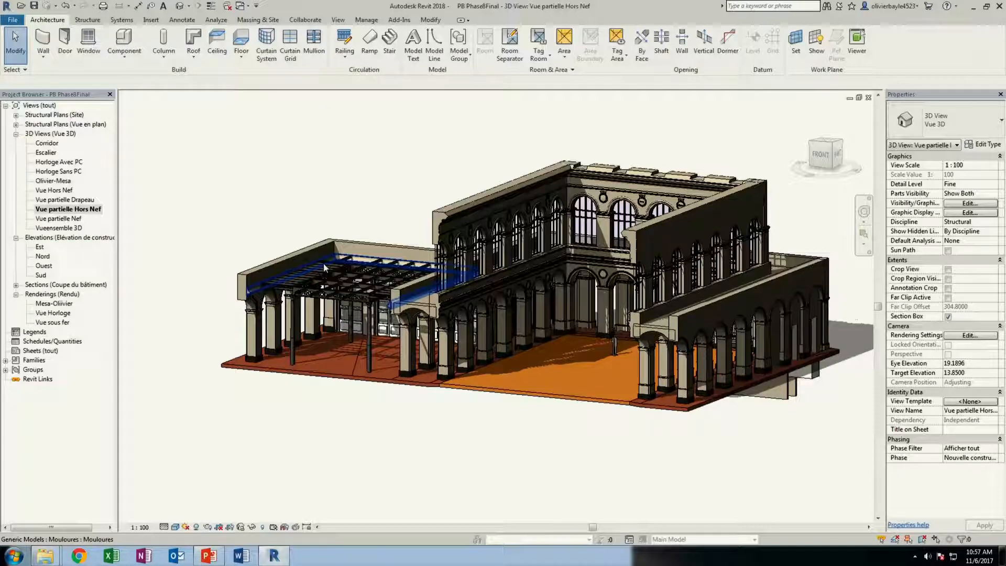
# Examine the perforated metal beams and slender columns of the exterior roof structure up close
pyautogui.scroll(2, 323, 262)
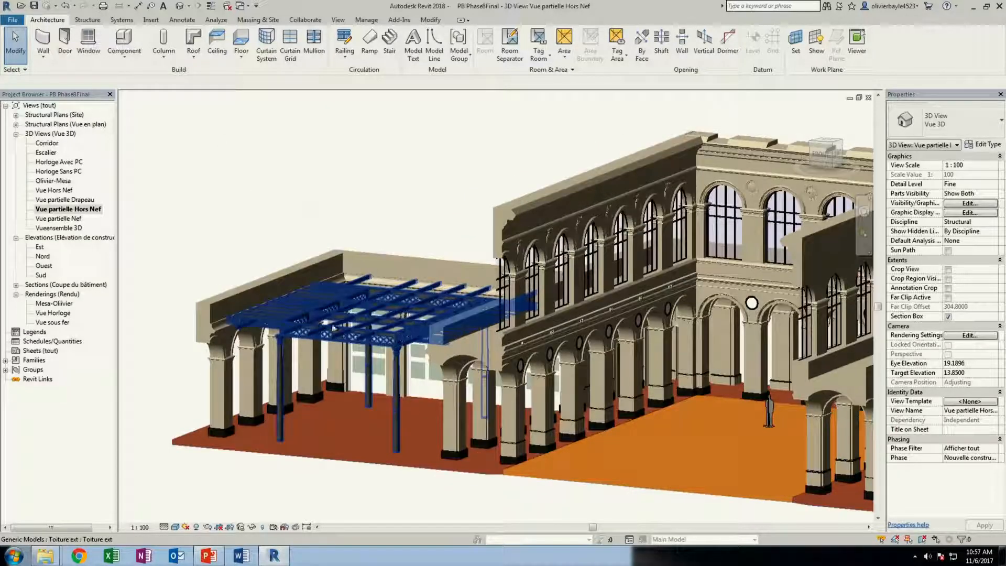
pyautogui.scroll(3, 306, 315)
pyautogui.scroll(5, 554, 195)
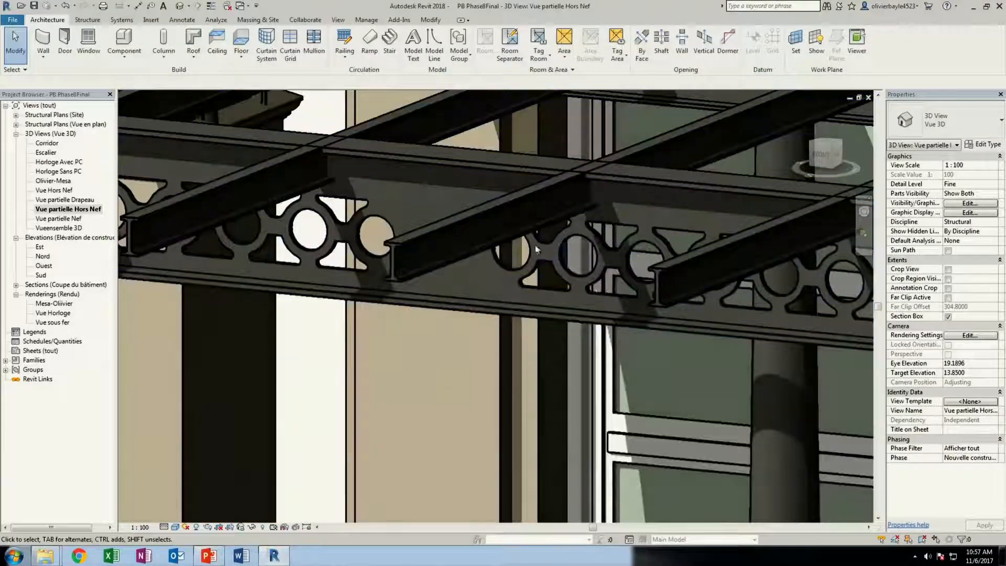
pyautogui.keyDown('shift'); pyautogui.moveTo(536, 248); pyautogui.dragTo(493, 243, button='middle'); pyautogui.keyUp('shift')
pyautogui.scroll(-8, 489, 241)
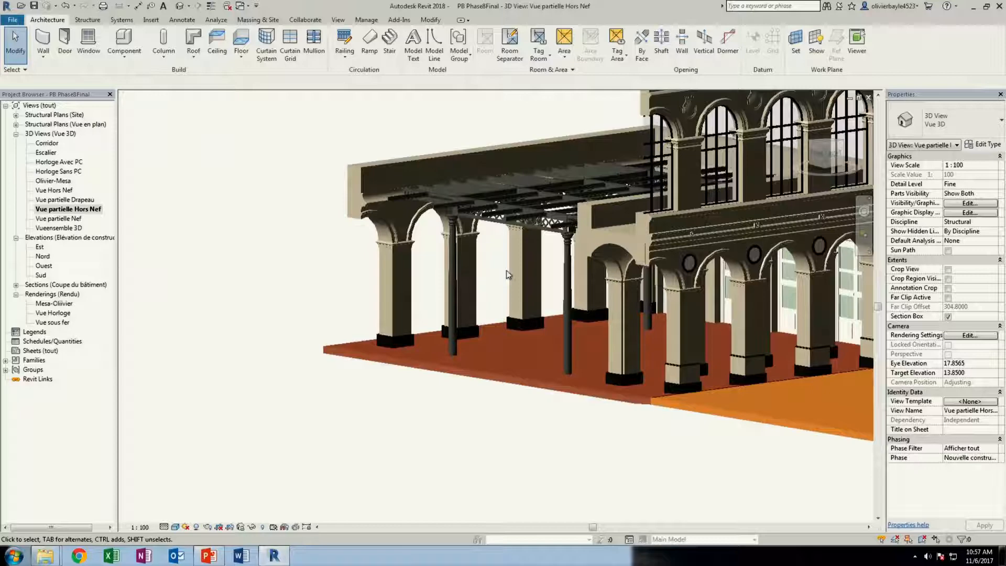
pyautogui.keyDown('shift'); pyautogui.moveTo(589, 266); pyautogui.dragTo(544, 258, button='middle'); pyautogui.keyUp('shift')
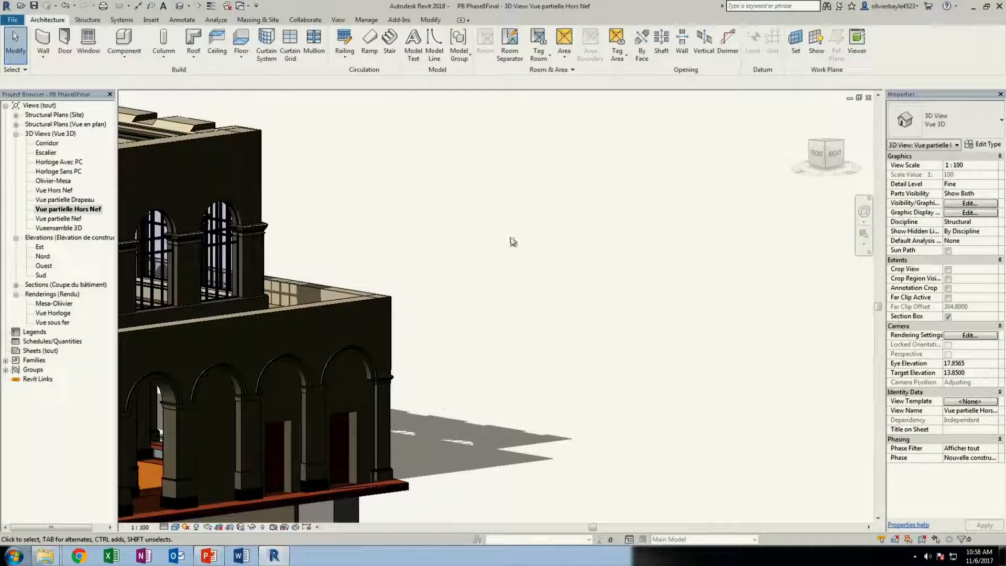
# Examine the whole cutaway model, and inspect the engraved medallions and clock on the nave's end wall up close
pyautogui.moveTo(329, 221); pyautogui.dragTo(801, 152, button='middle')
pyautogui.scroll(-5, 697, 187)
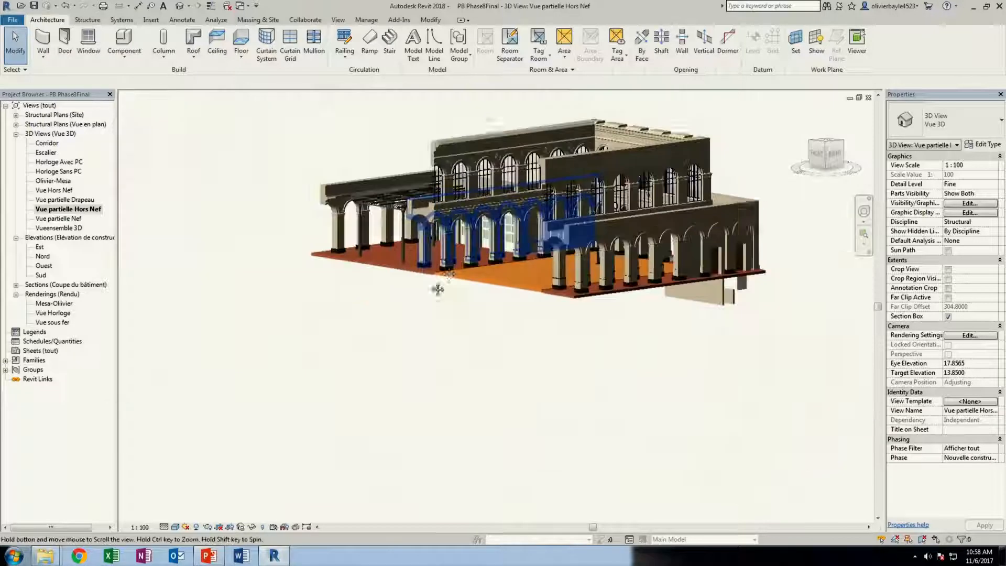
pyautogui.moveTo(437, 288); pyautogui.dragTo(518, 296, button='middle')
pyautogui.scroll(-1, 518, 296)
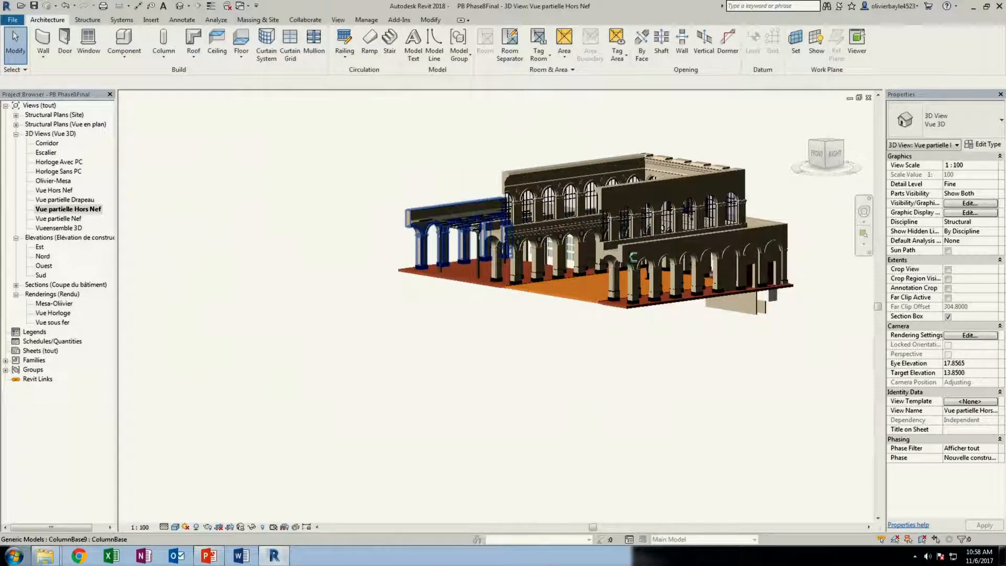
pyautogui.keyDown('shift'); pyautogui.moveTo(549, 175); pyautogui.dragTo(462, 228, button='middle'); pyautogui.keyUp('shift')
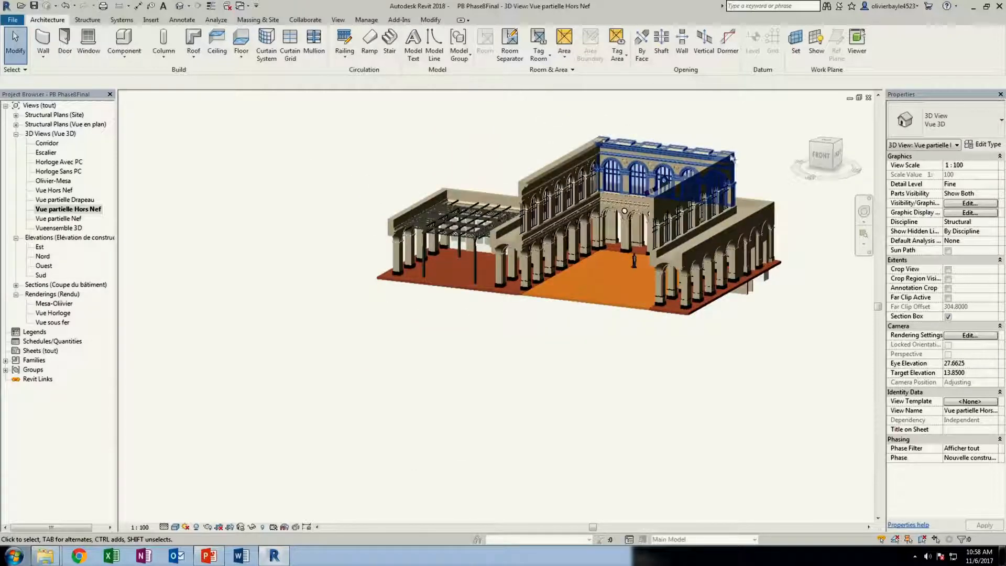
pyautogui.scroll(6, 732, 157)
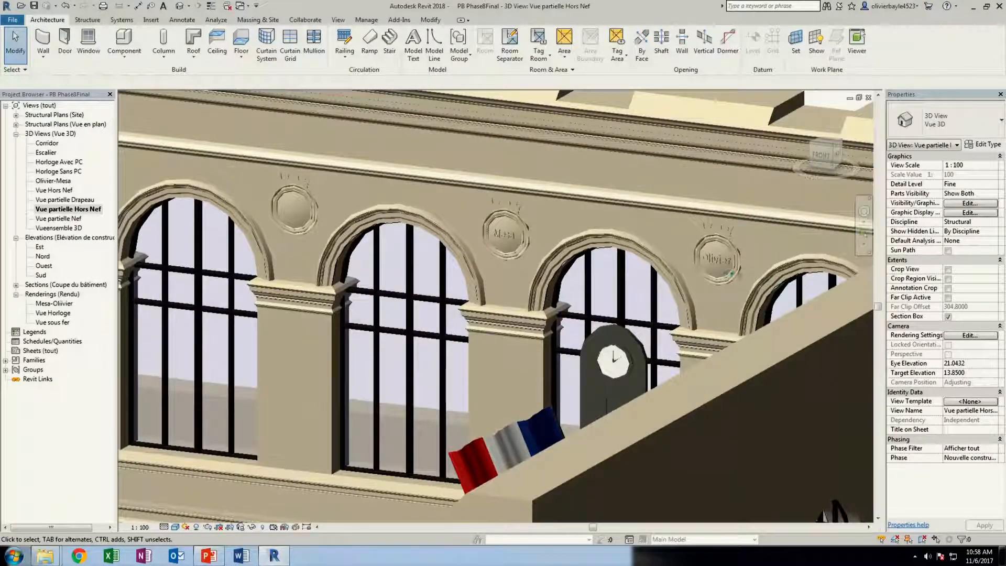
pyautogui.scroll(3, 730, 272)
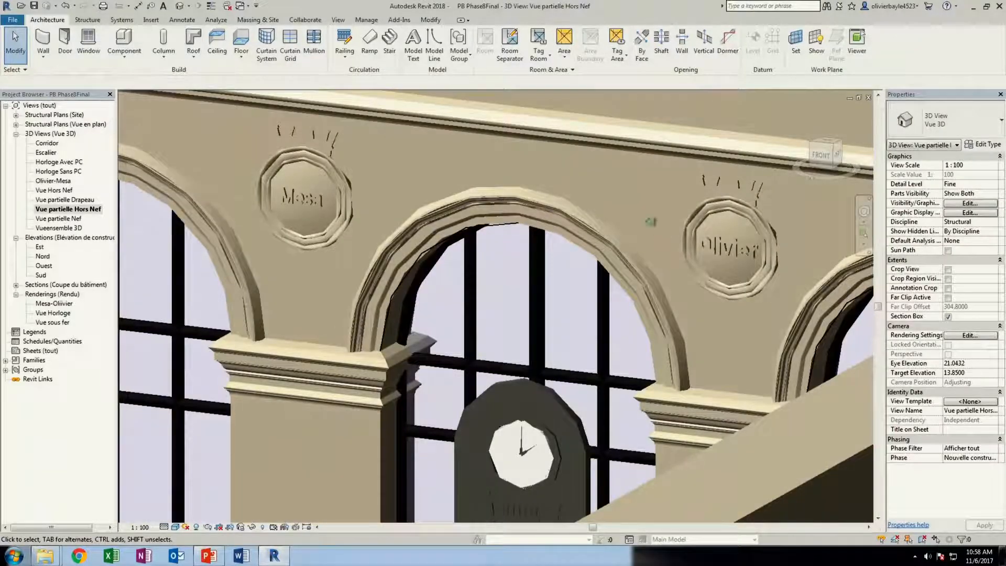